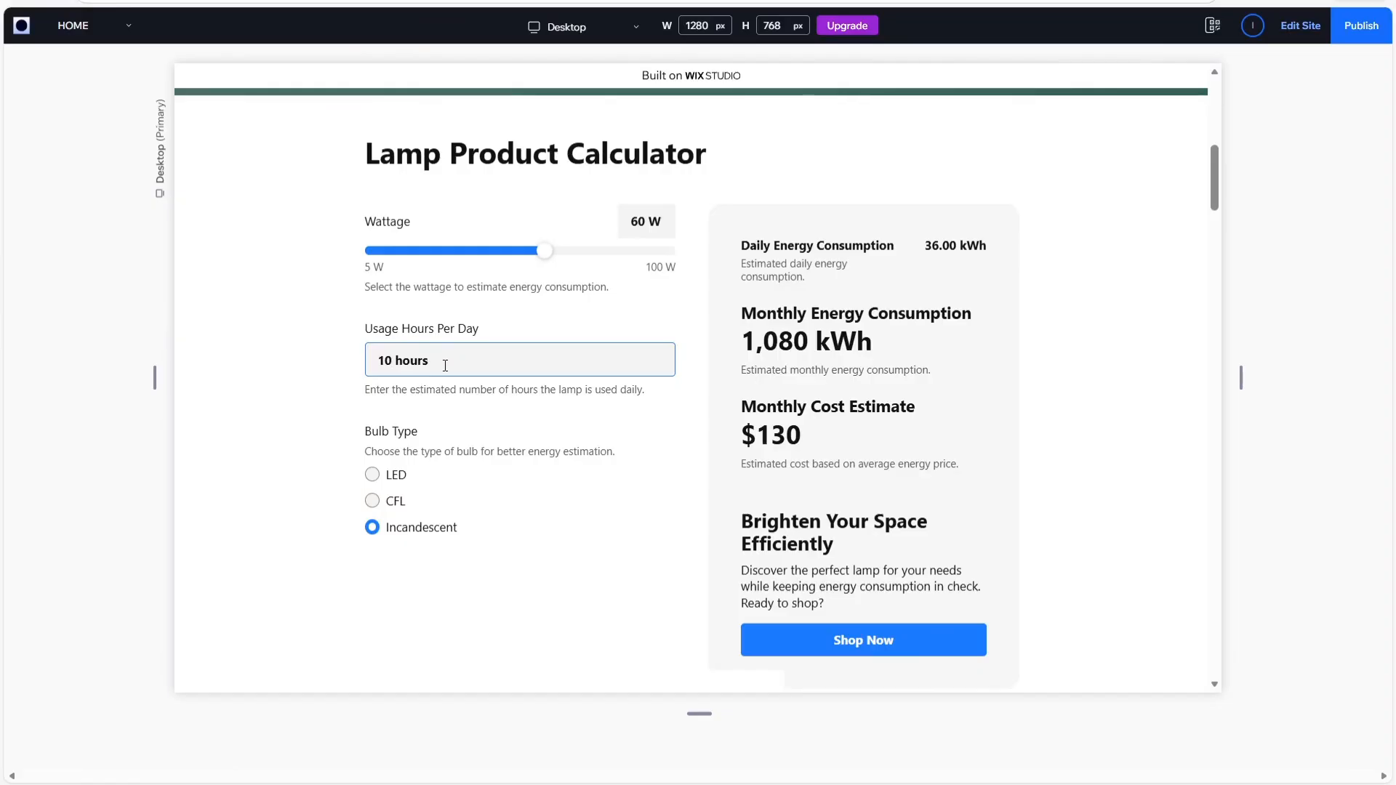
- Try the LED and CFL bulb types in the finished Lamp Product Calculator preview
{"action": "left_click", "coordinate": [380, 480]}
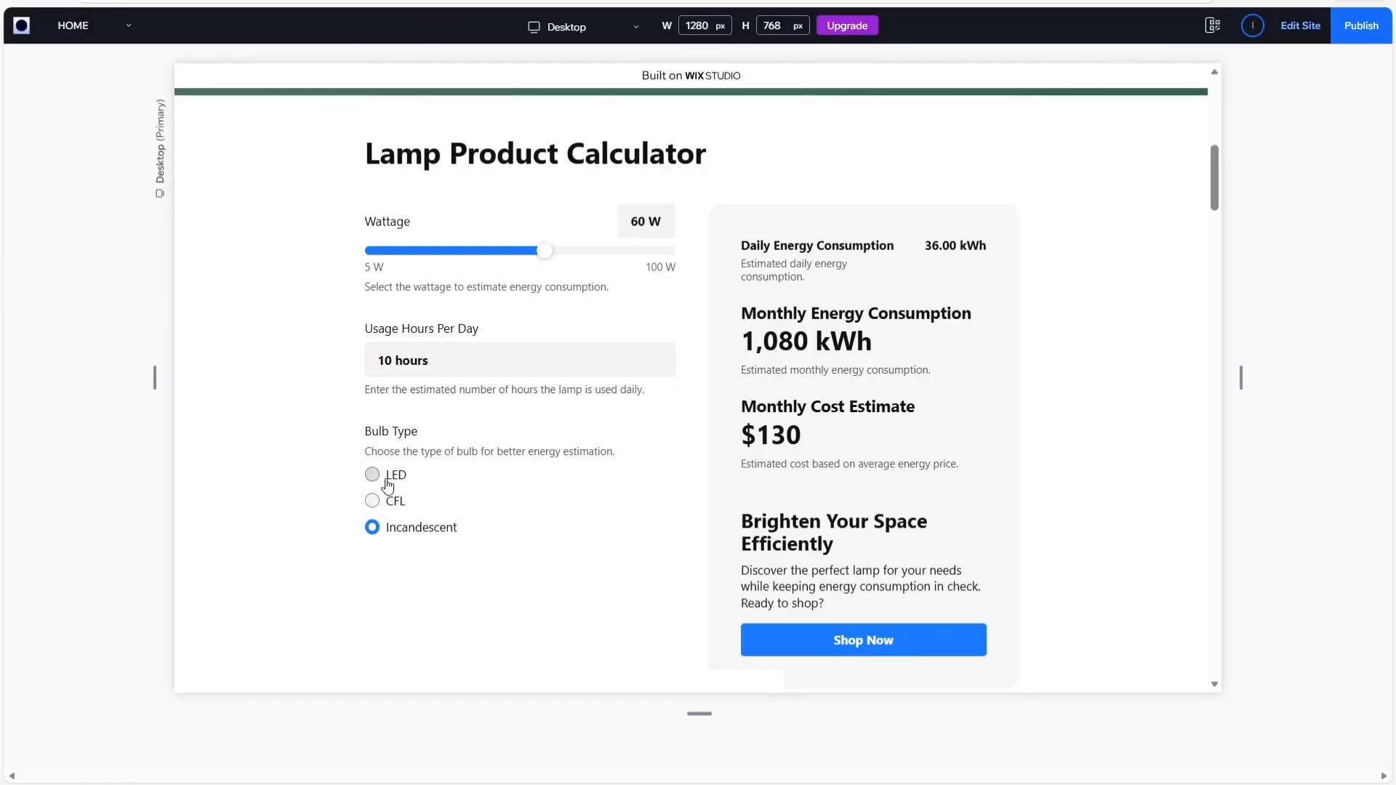
{"action": "left_click", "coordinate": [390, 509]}
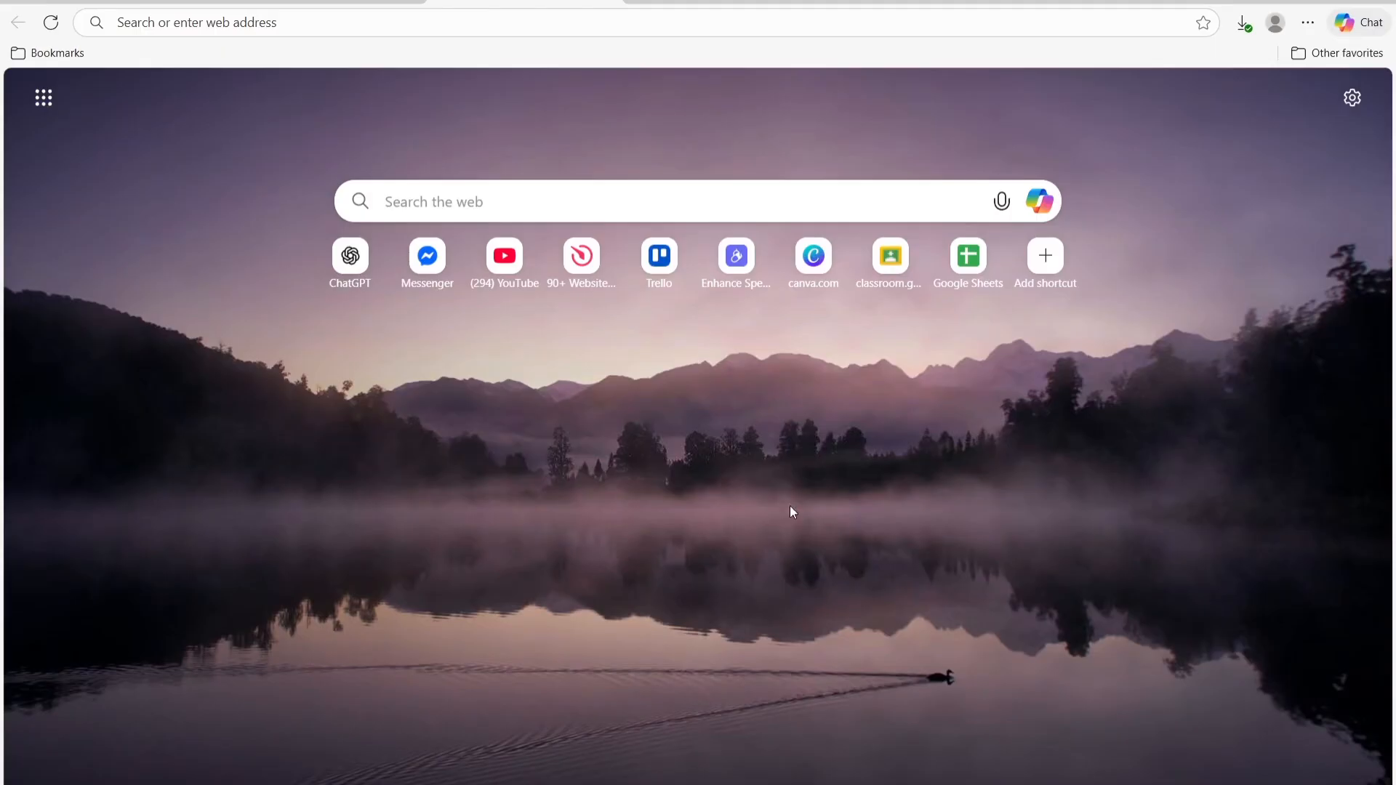
{"action": "left_click", "coordinate": [328, 23]}
{"action": "type", "text": "https://go.elfsight.io/click?pid=3141&offer_id=3"}
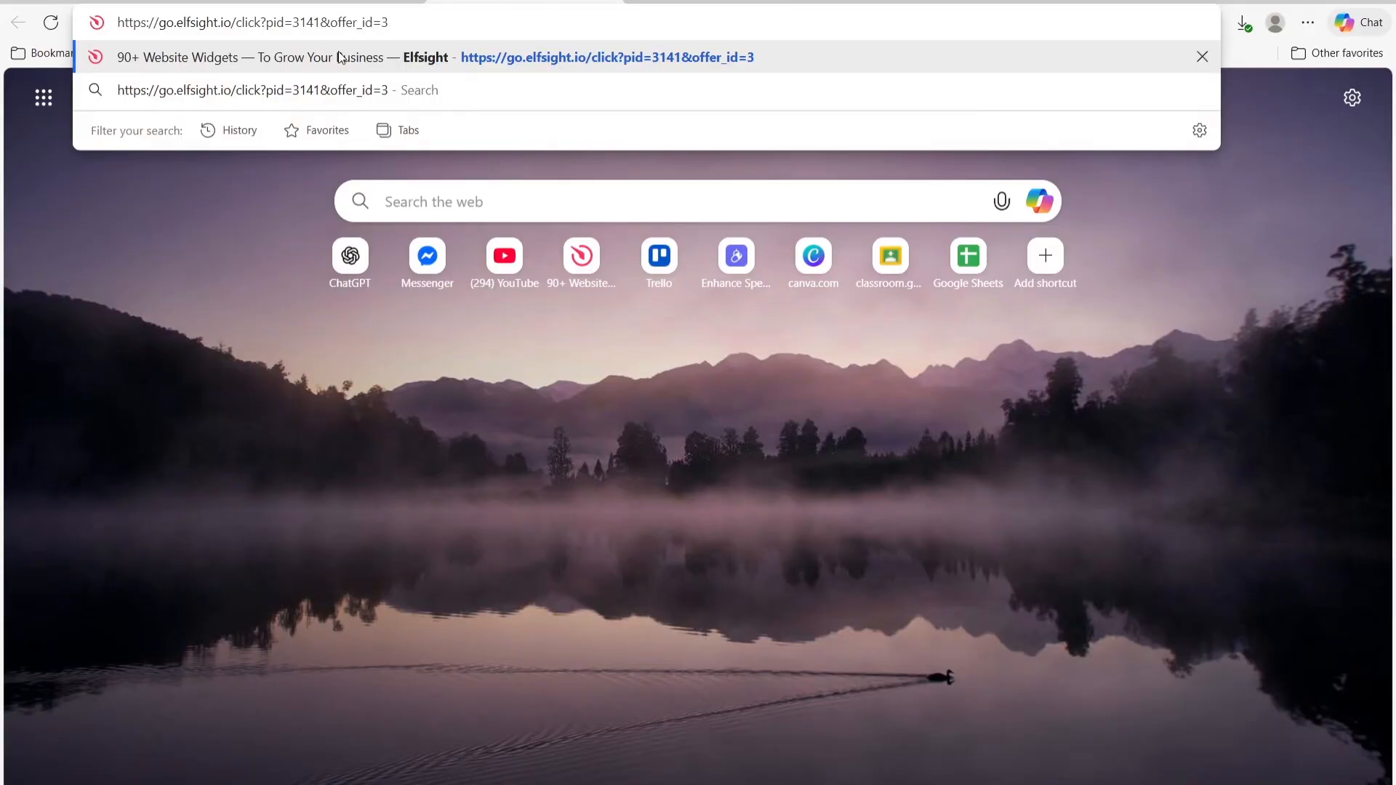
{"action": "left_click", "coordinate": [339, 58]}
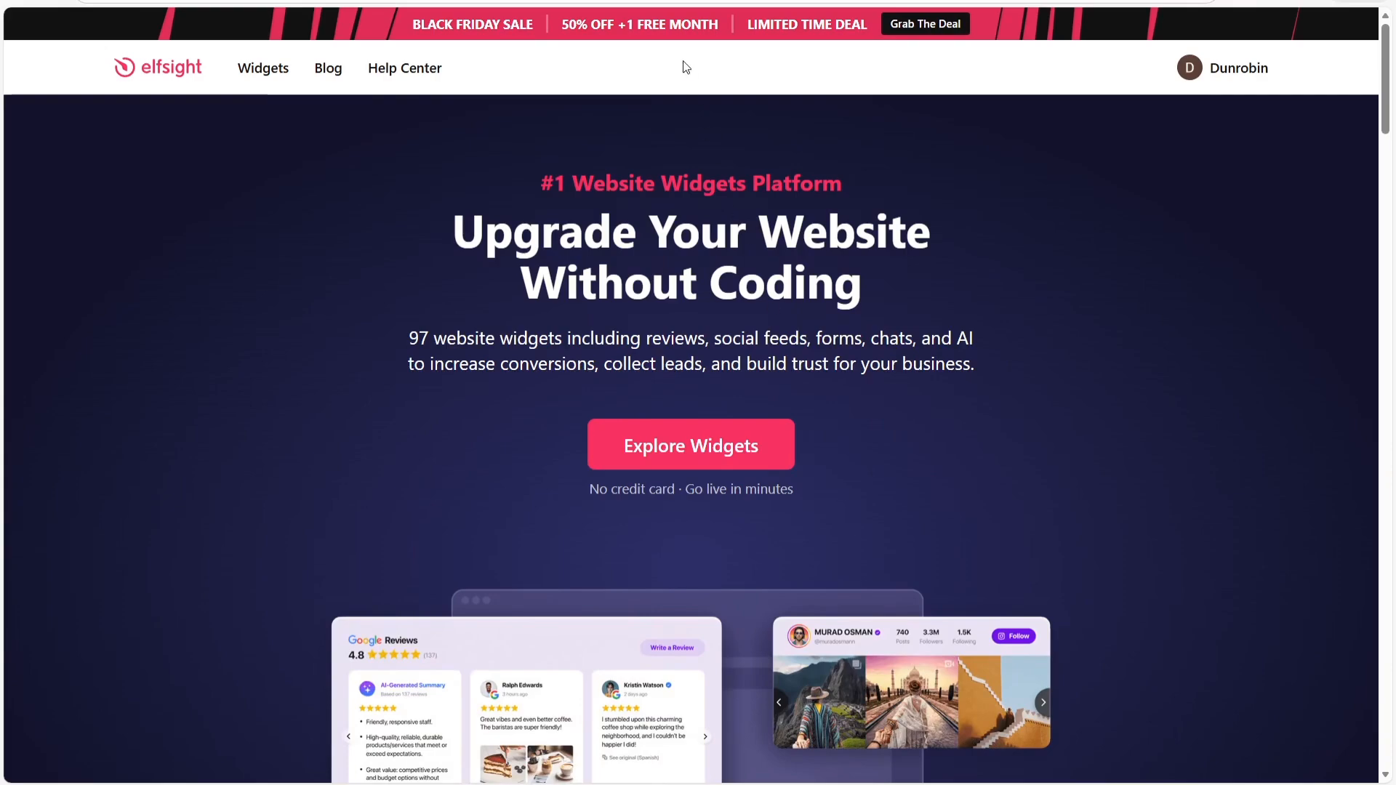
- Find the Calculator widget among the form widgets and start creating a free one
{"action": "mouse_move", "coordinate": [257, 82]}
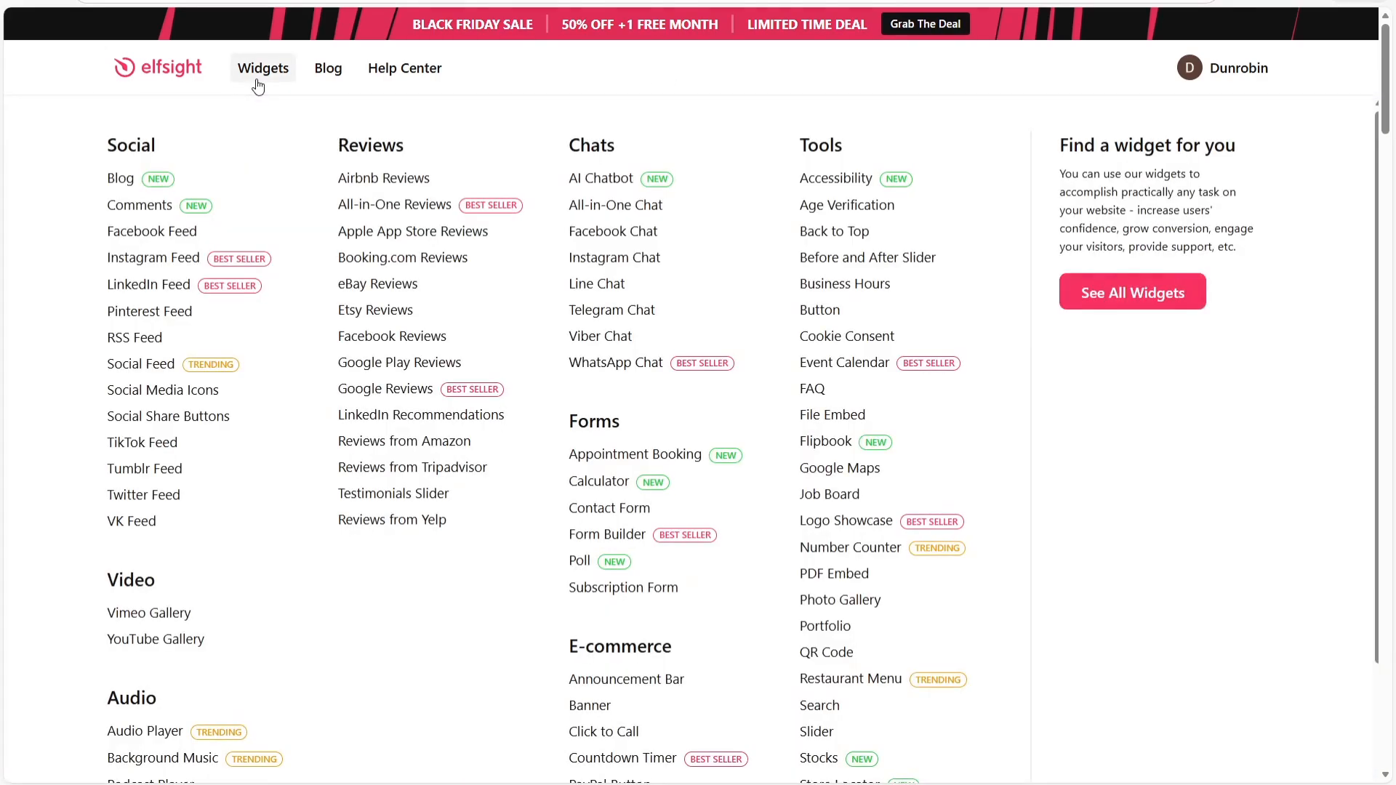
{"action": "scroll", "coordinate": [582, 276], "scroll_direction": "down", "scroll_amount": 1}
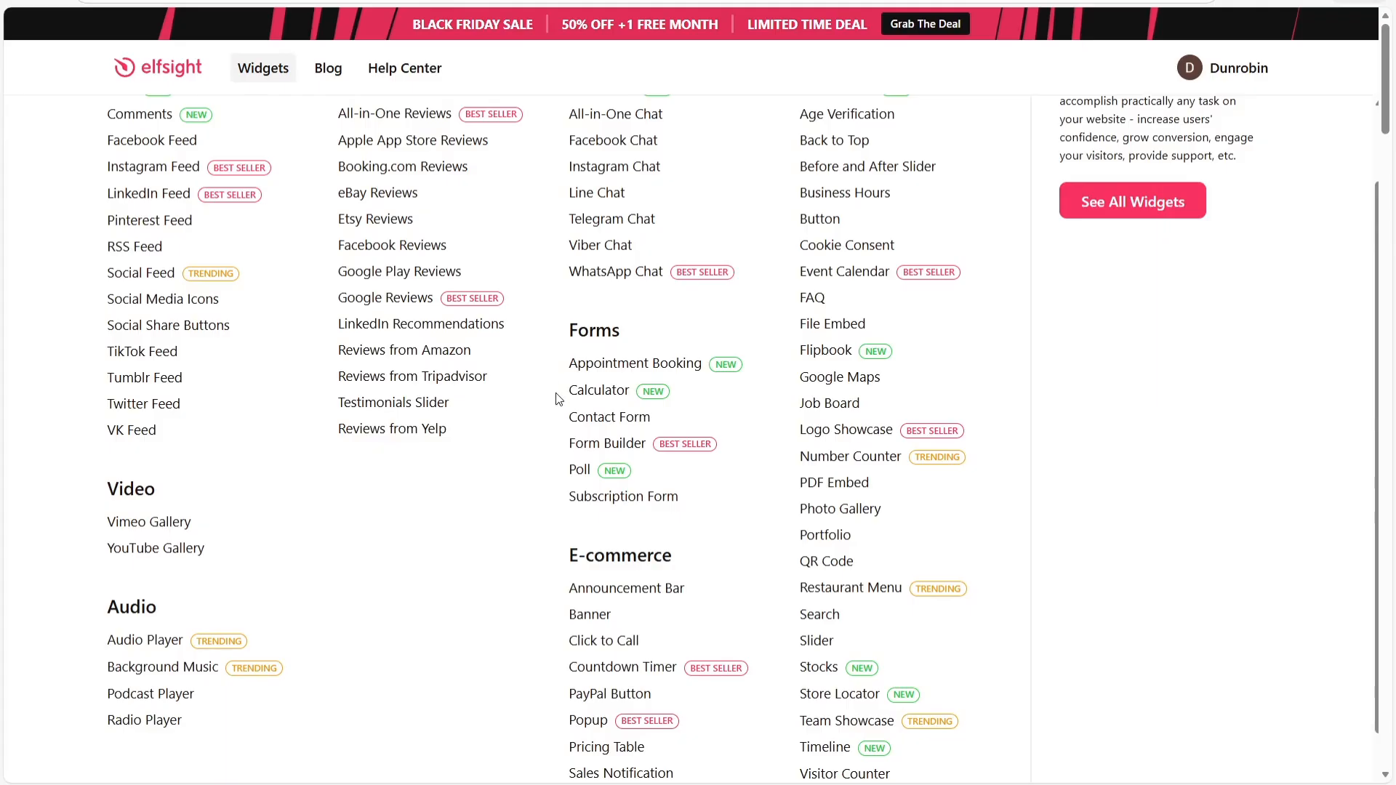
{"action": "left_click", "coordinate": [599, 391]}
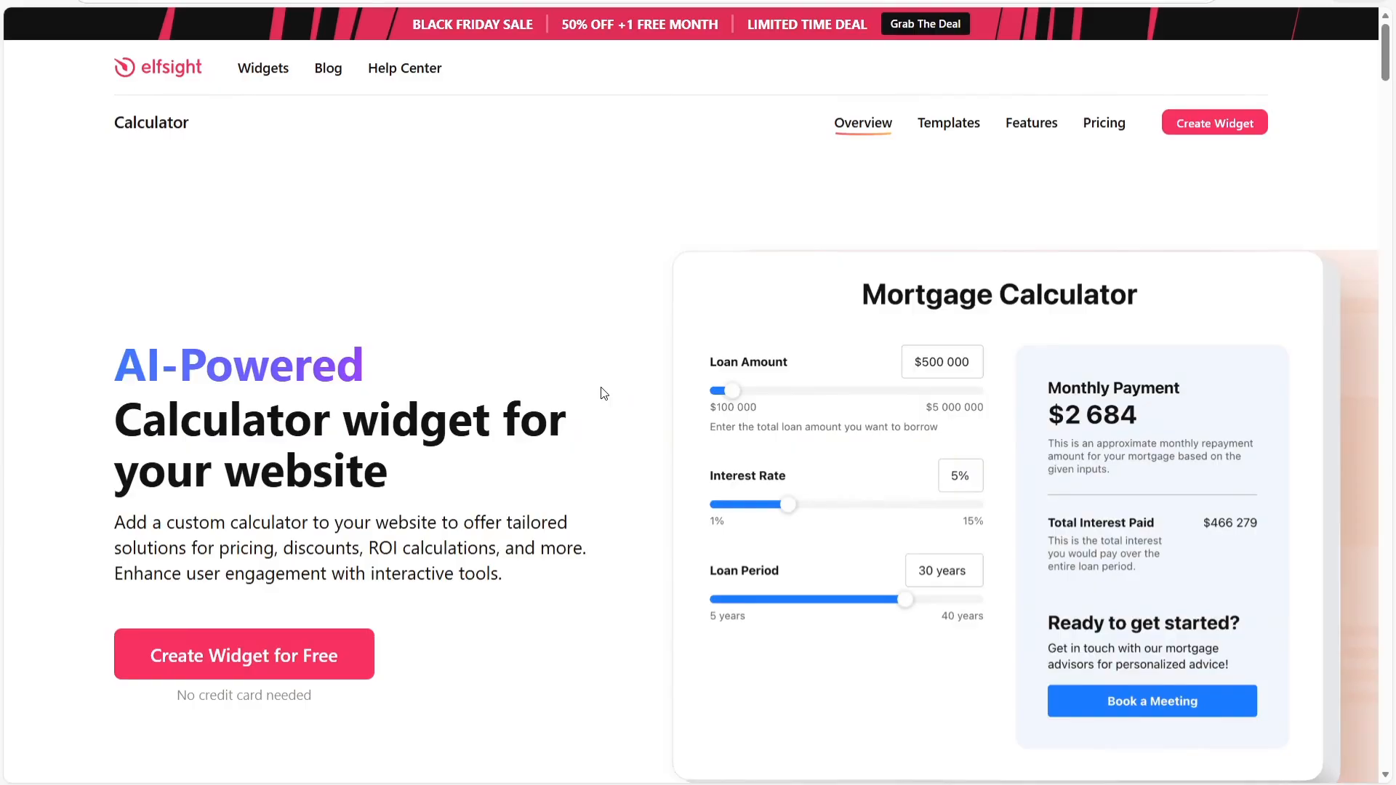
{"action": "left_click", "coordinate": [335, 663]}
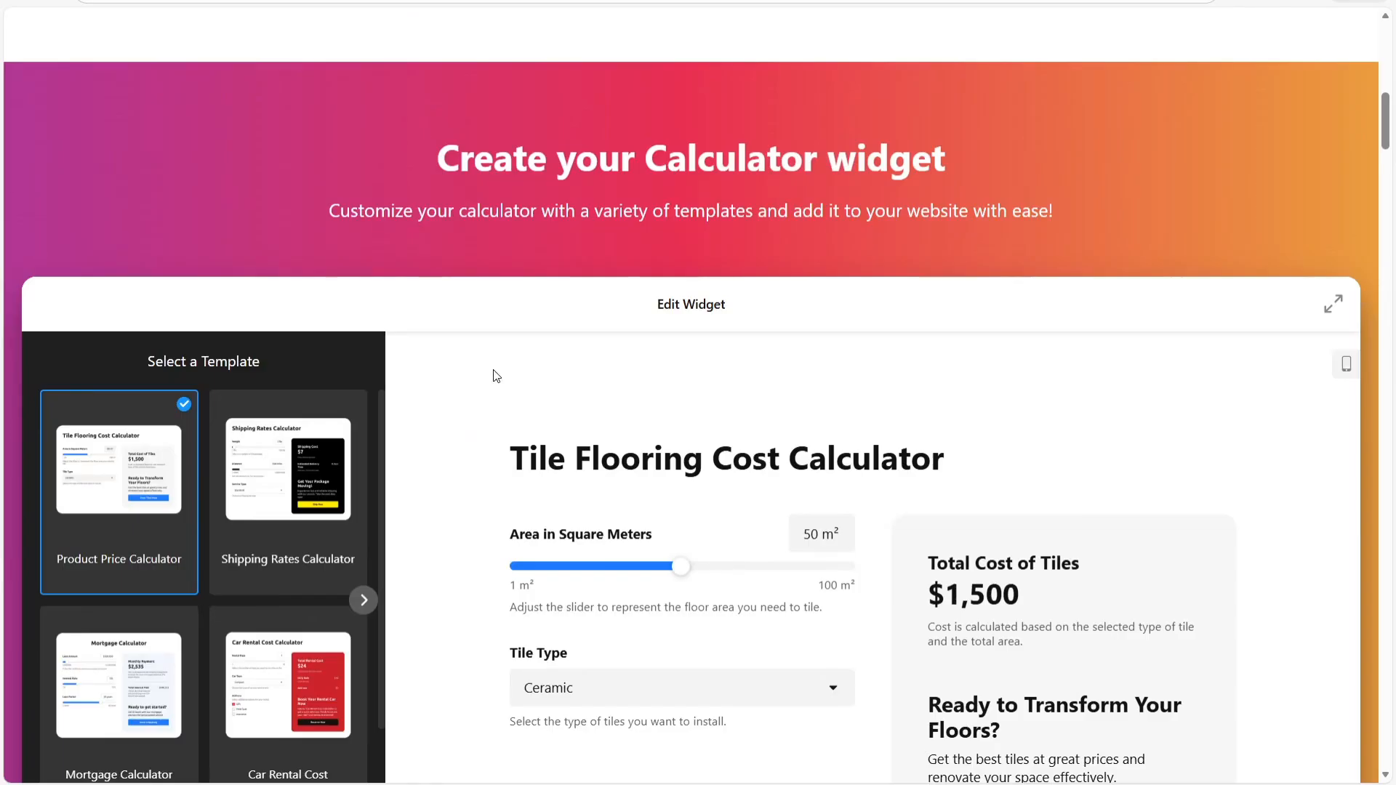
- Bring the Calculator widget's template editor into view and expand it to full size
{"action": "scroll", "coordinate": [503, 346], "scroll_direction": "down", "scroll_amount": 4}
{"action": "scroll", "coordinate": [503, 346], "scroll_direction": "up", "scroll_amount": 1}
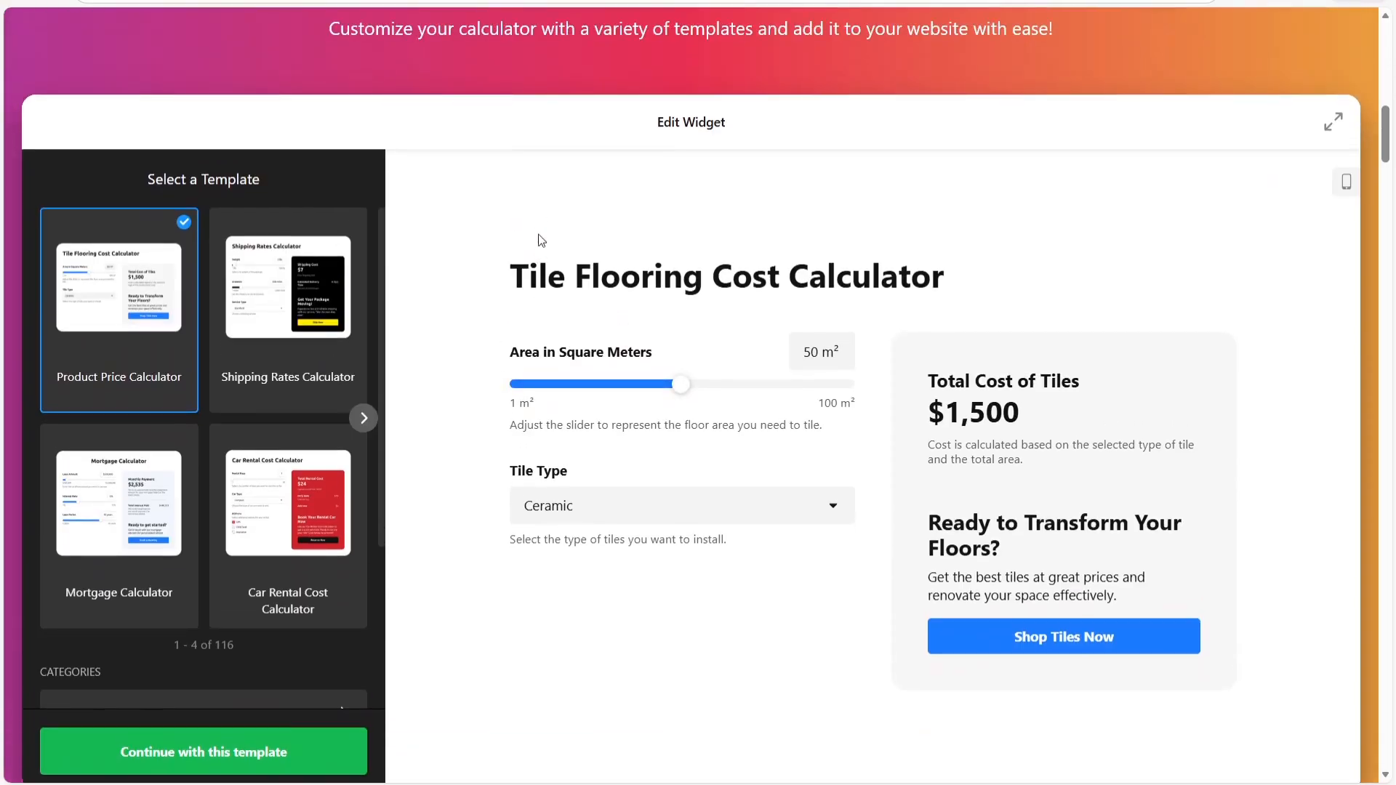
{"action": "scroll", "coordinate": [539, 237], "scroll_direction": "down", "scroll_amount": 1}
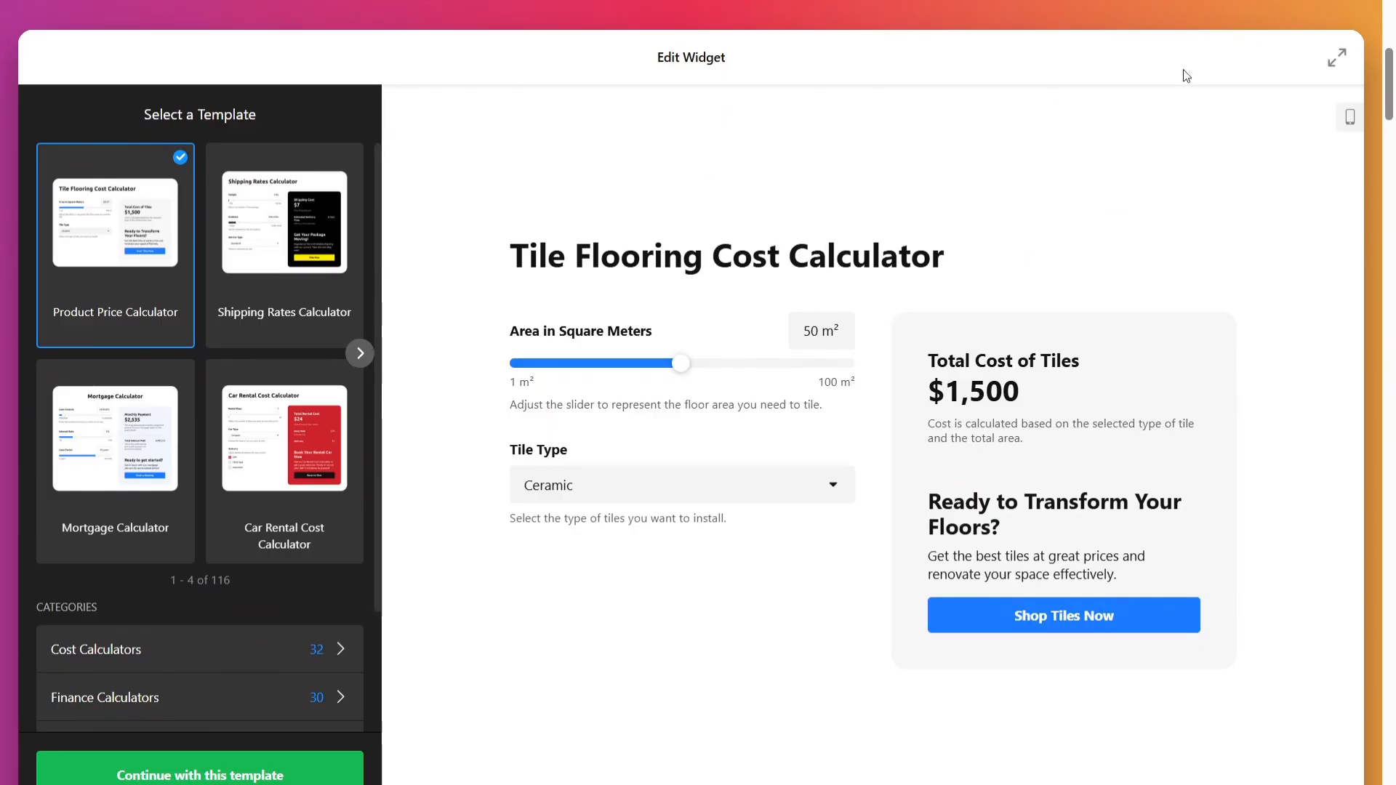
{"action": "left_click", "coordinate": [1340, 59]}
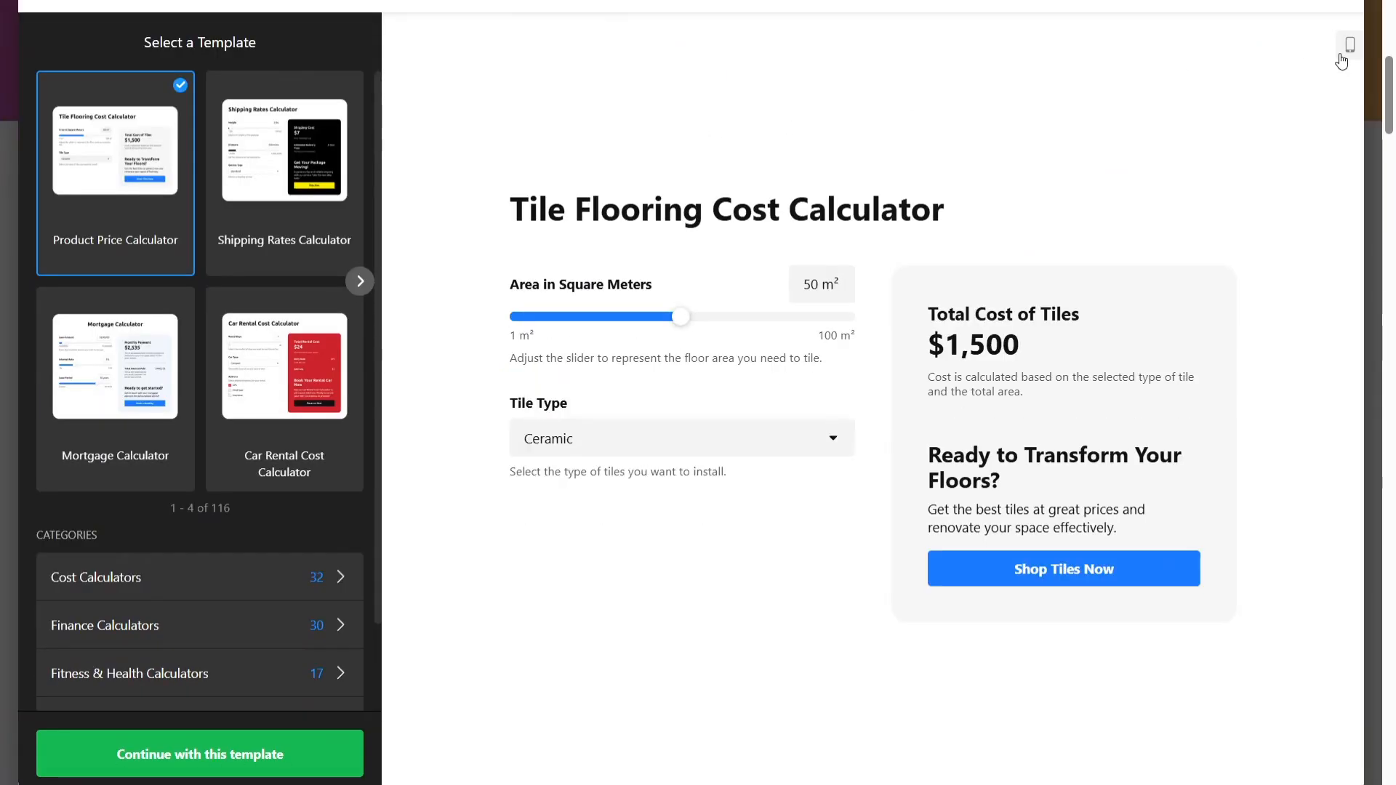
- Preview the Shipping Rates, Mortgage, Car Rental Cost, Body Mass Index, Loan, Price Quote and Equated Monthly Installment calculator templates
{"action": "left_click", "coordinate": [292, 212]}
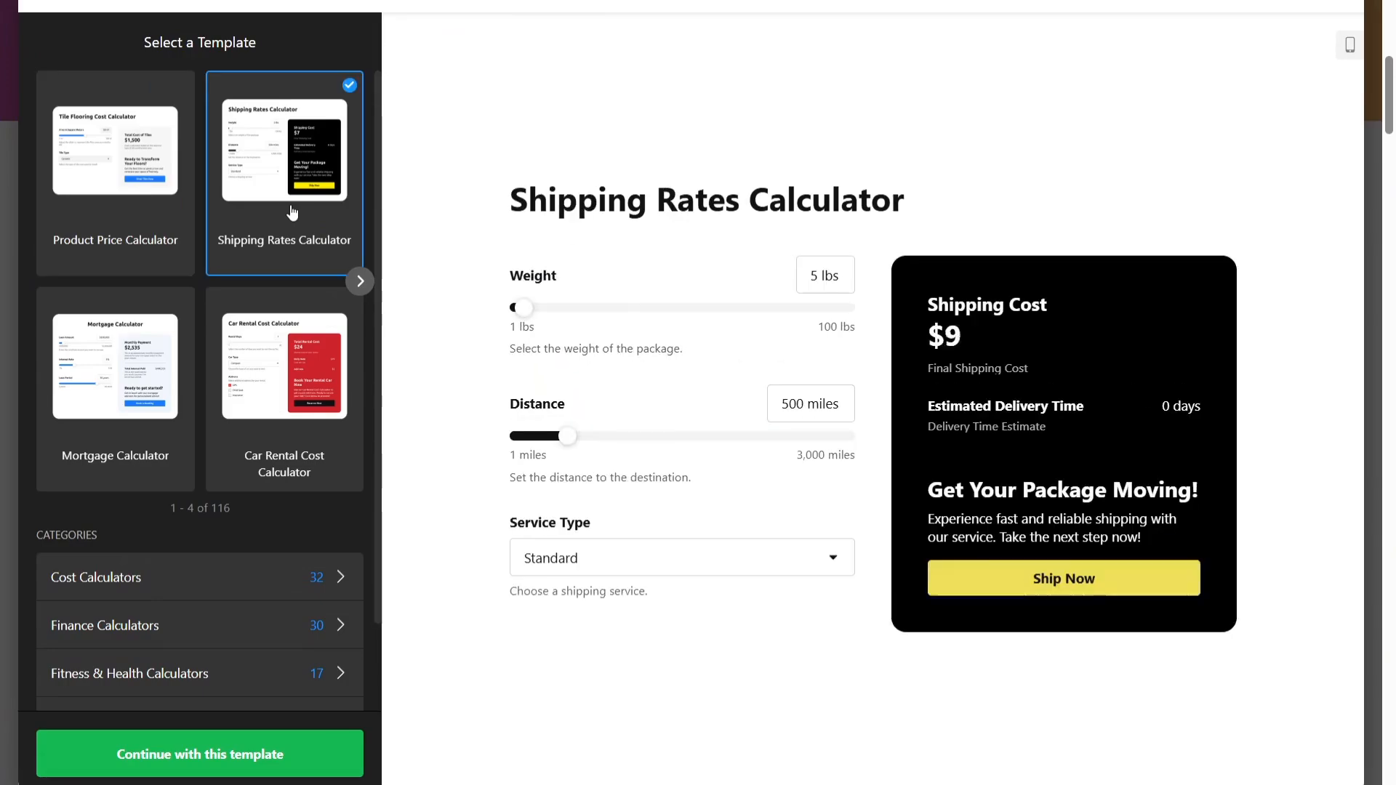
{"action": "left_click", "coordinate": [141, 360]}
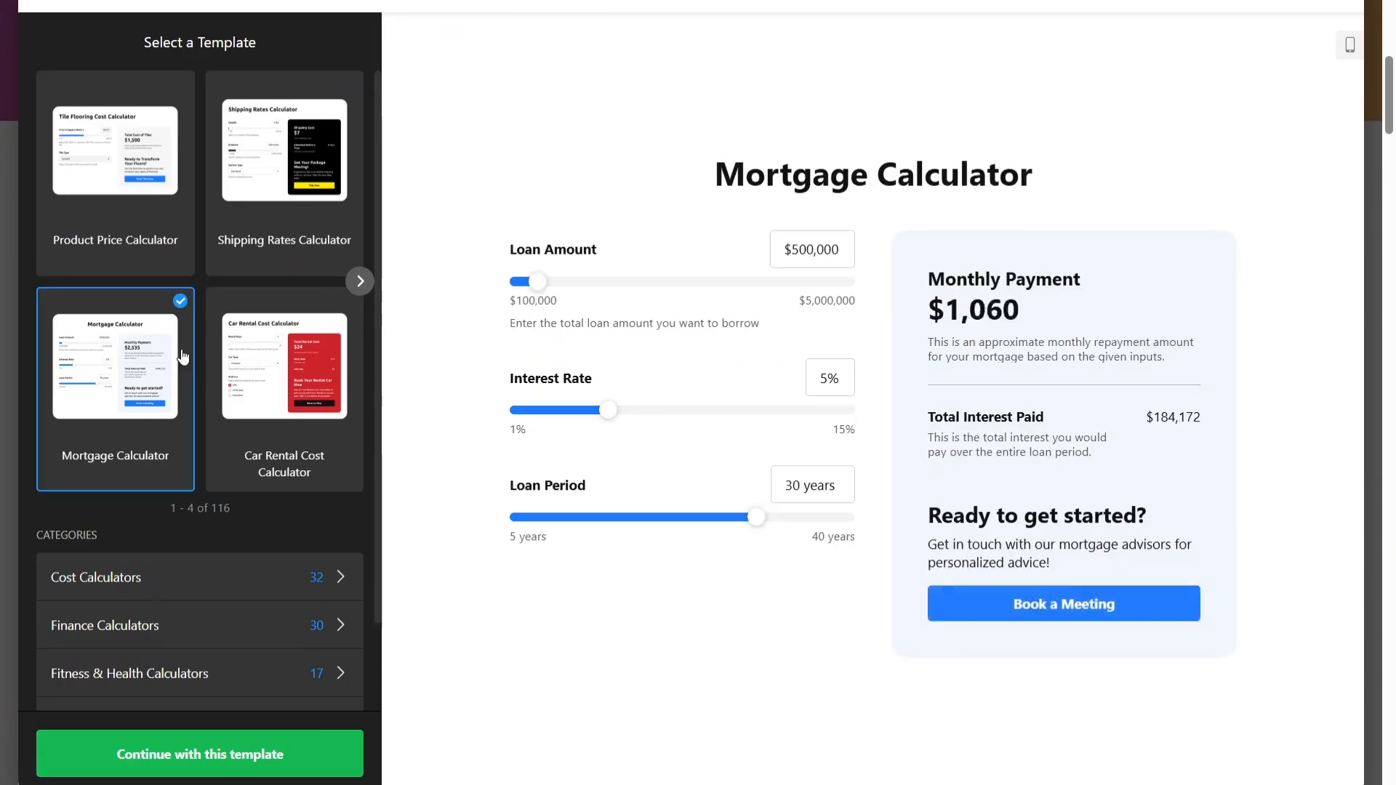
{"action": "left_click", "coordinate": [253, 360]}
{"action": "left_click", "coordinate": [359, 281]}
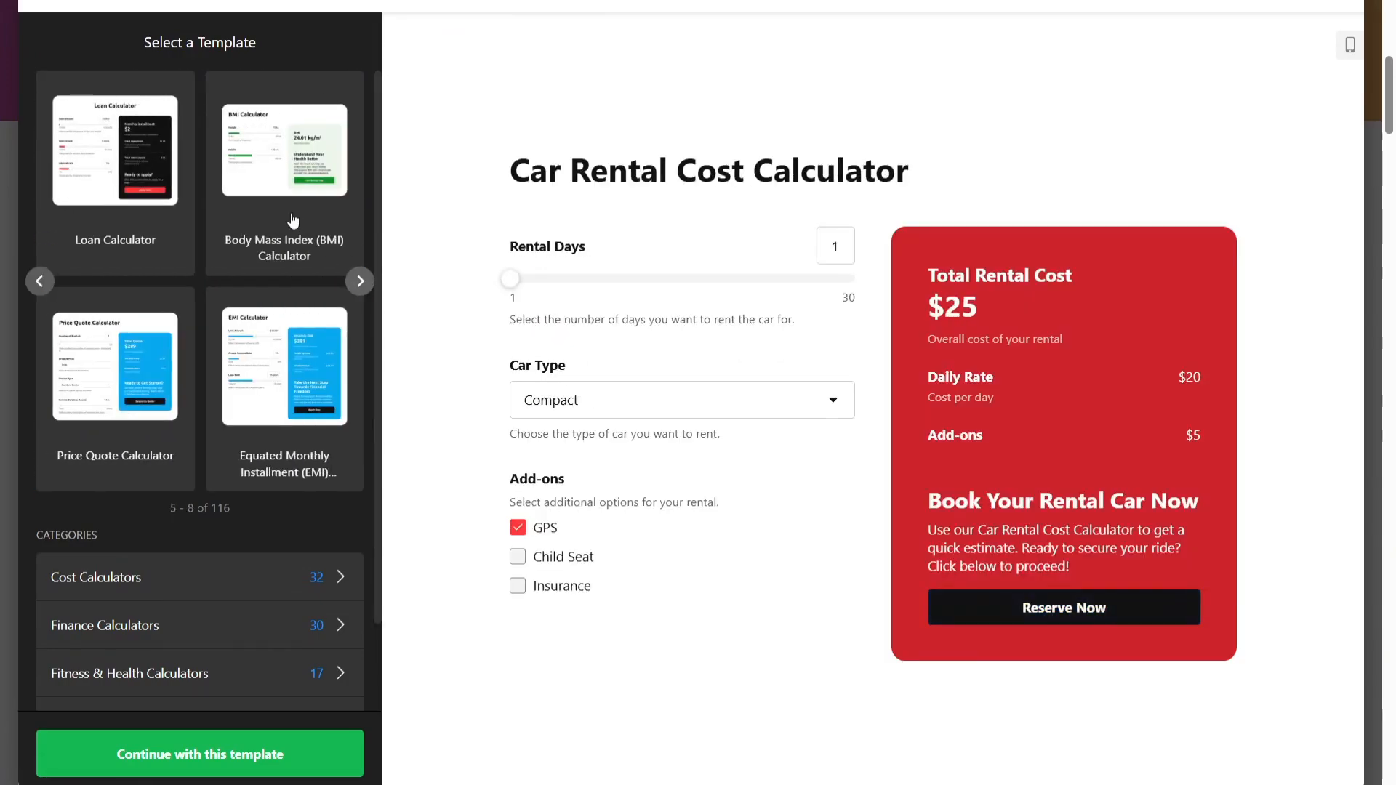
{"action": "left_click", "coordinate": [293, 220]}
{"action": "left_click", "coordinate": [142, 213]}
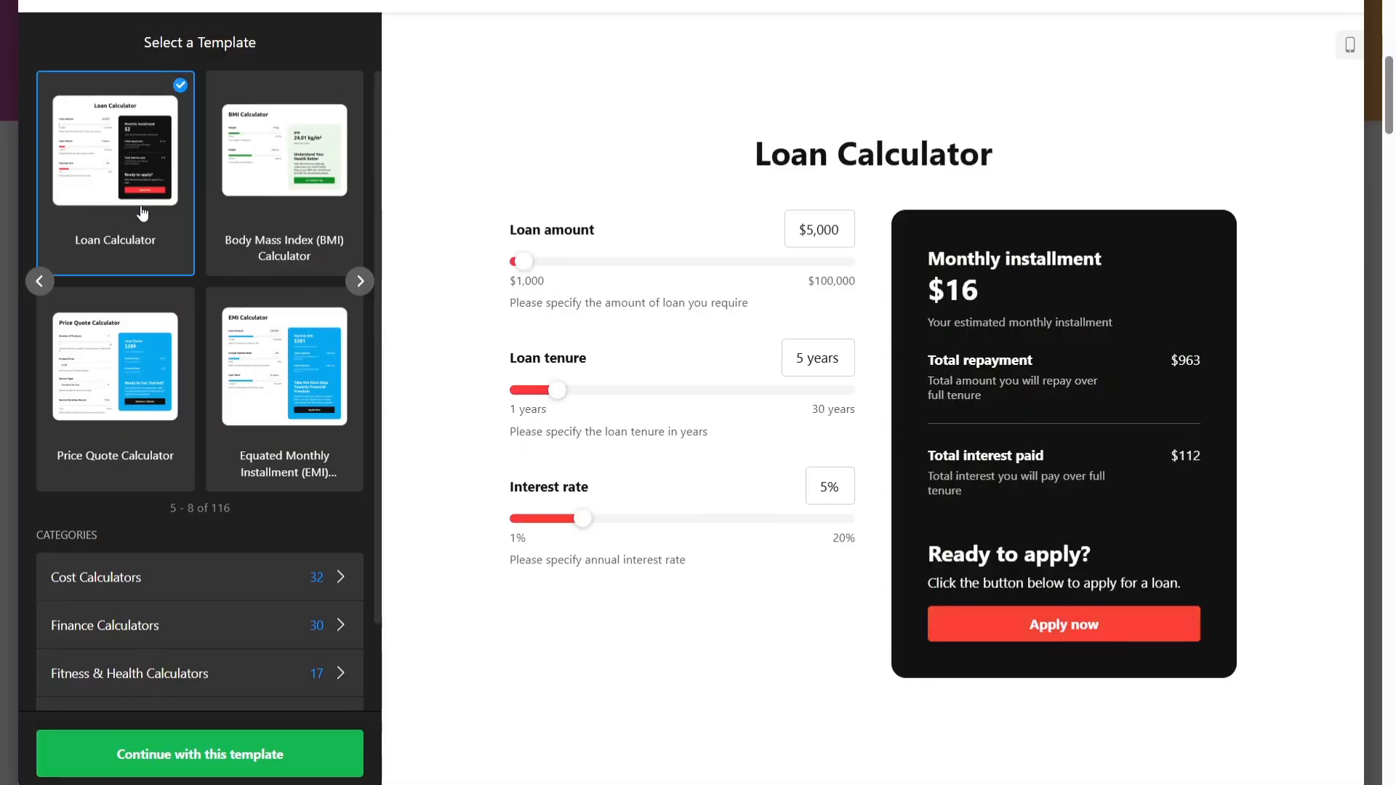
{"action": "left_click", "coordinate": [127, 358]}
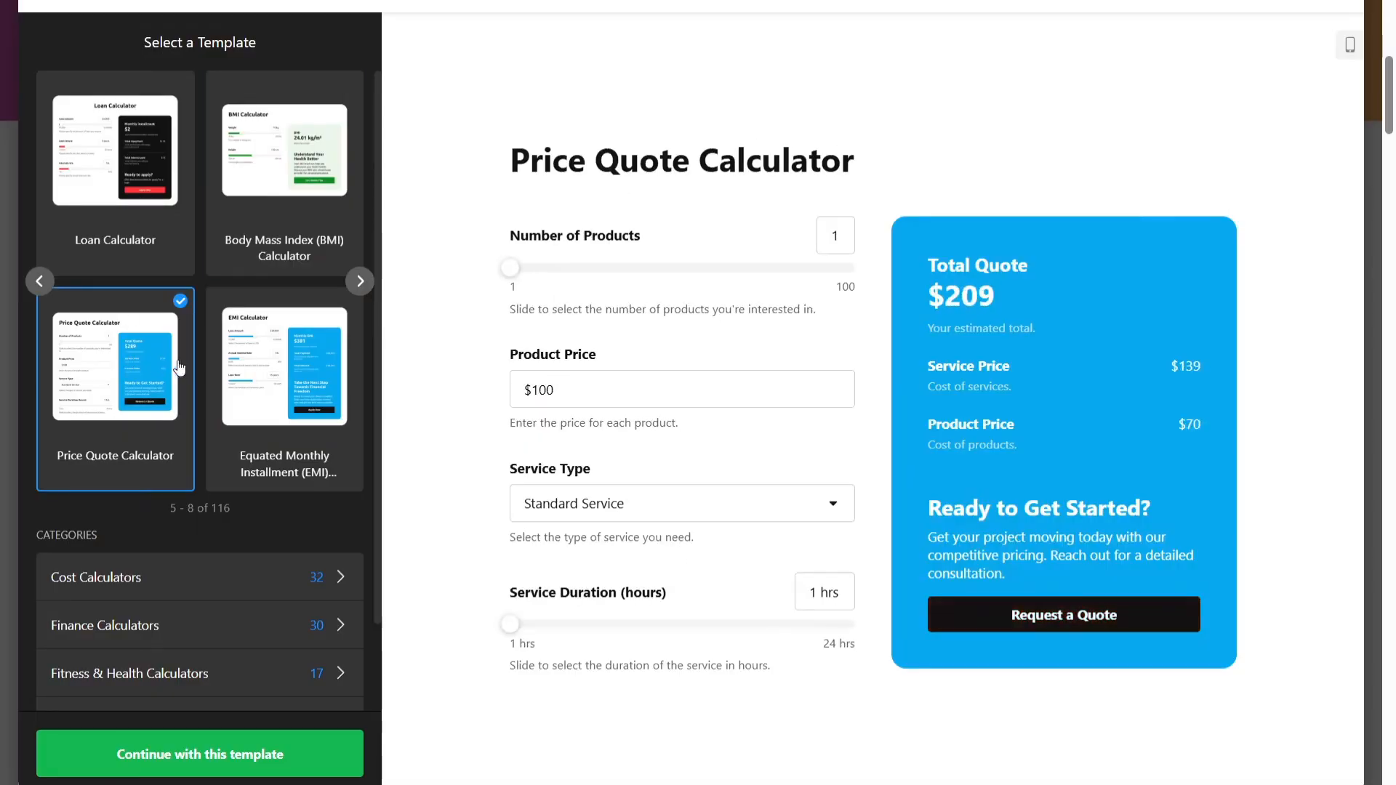
{"action": "left_click", "coordinate": [235, 363]}
- Browse the Finance Calculators category and preview its Profit Margin and Sales Tax templates
{"action": "scroll", "coordinate": [234, 364], "scroll_direction": "down", "scroll_amount": 2}
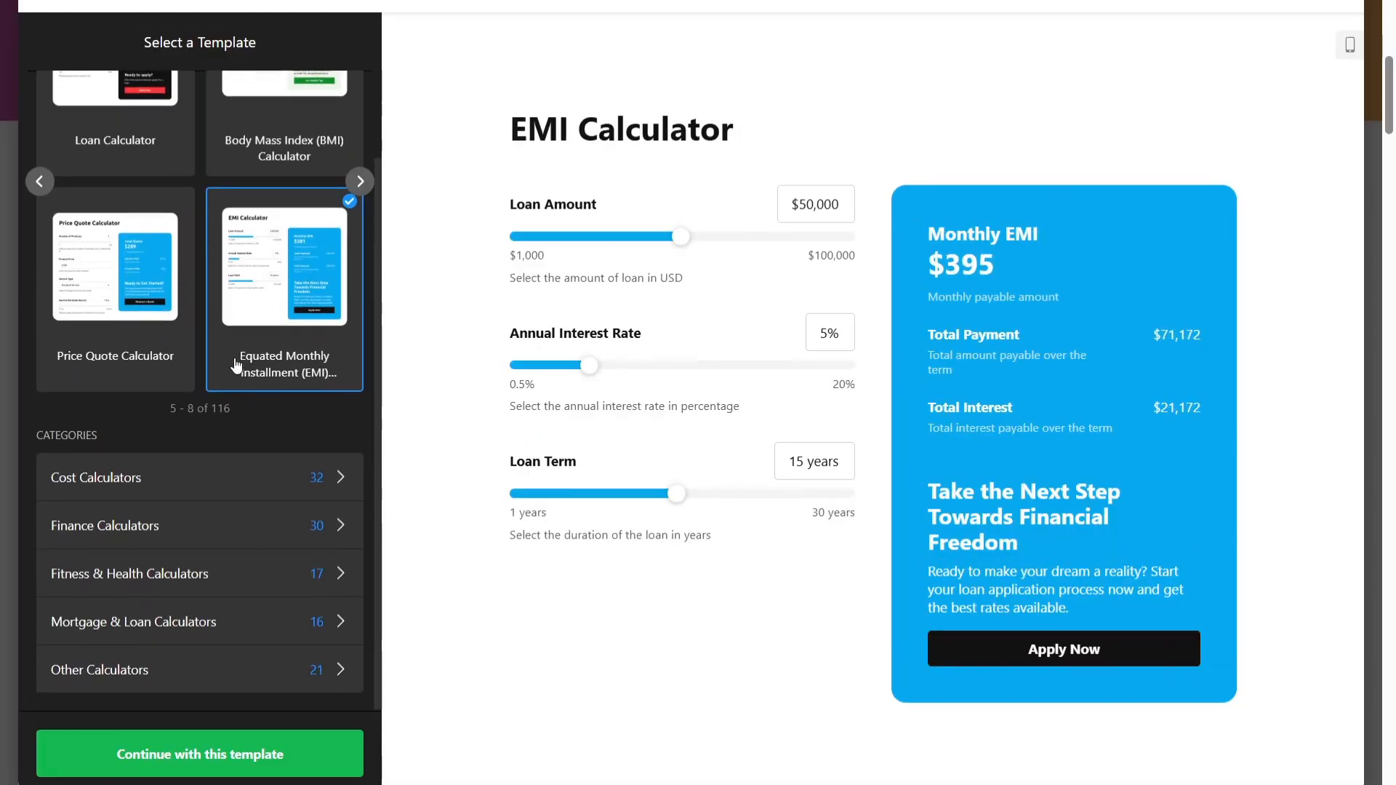
{"action": "left_click", "coordinate": [176, 526]}
{"action": "left_click", "coordinate": [160, 248]}
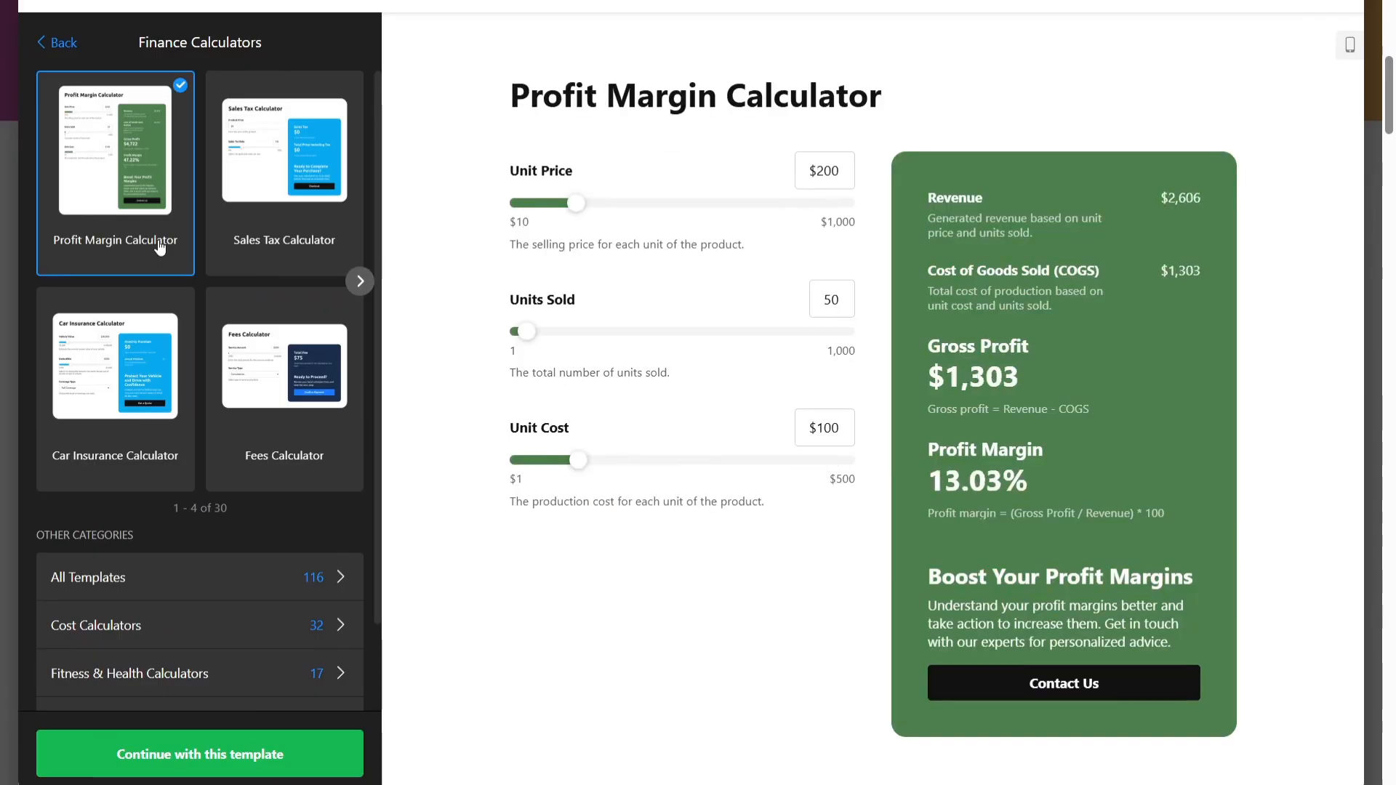
{"action": "left_click", "coordinate": [288, 225]}
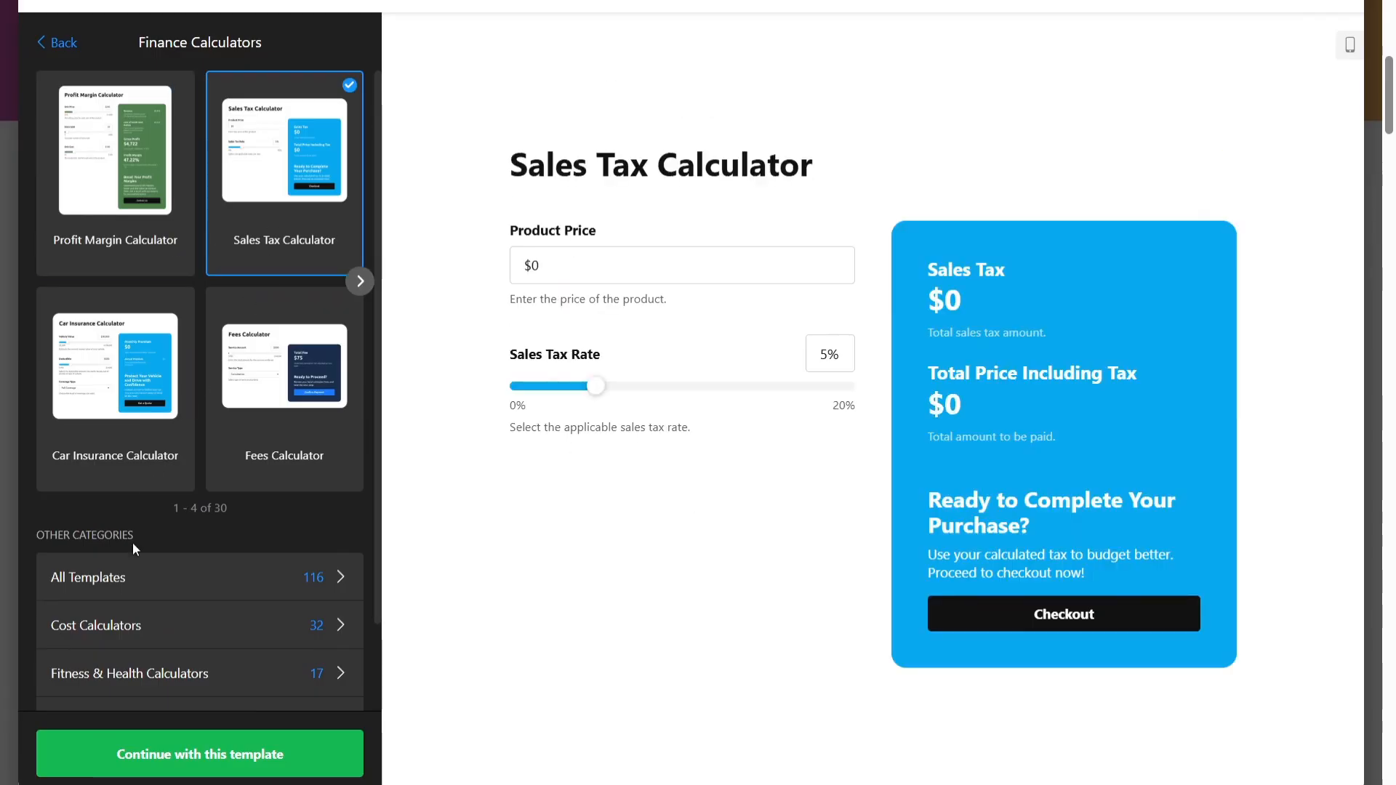
- Choose the Product Price Calculator from all templates and continue with it
{"action": "left_click", "coordinate": [115, 582]}
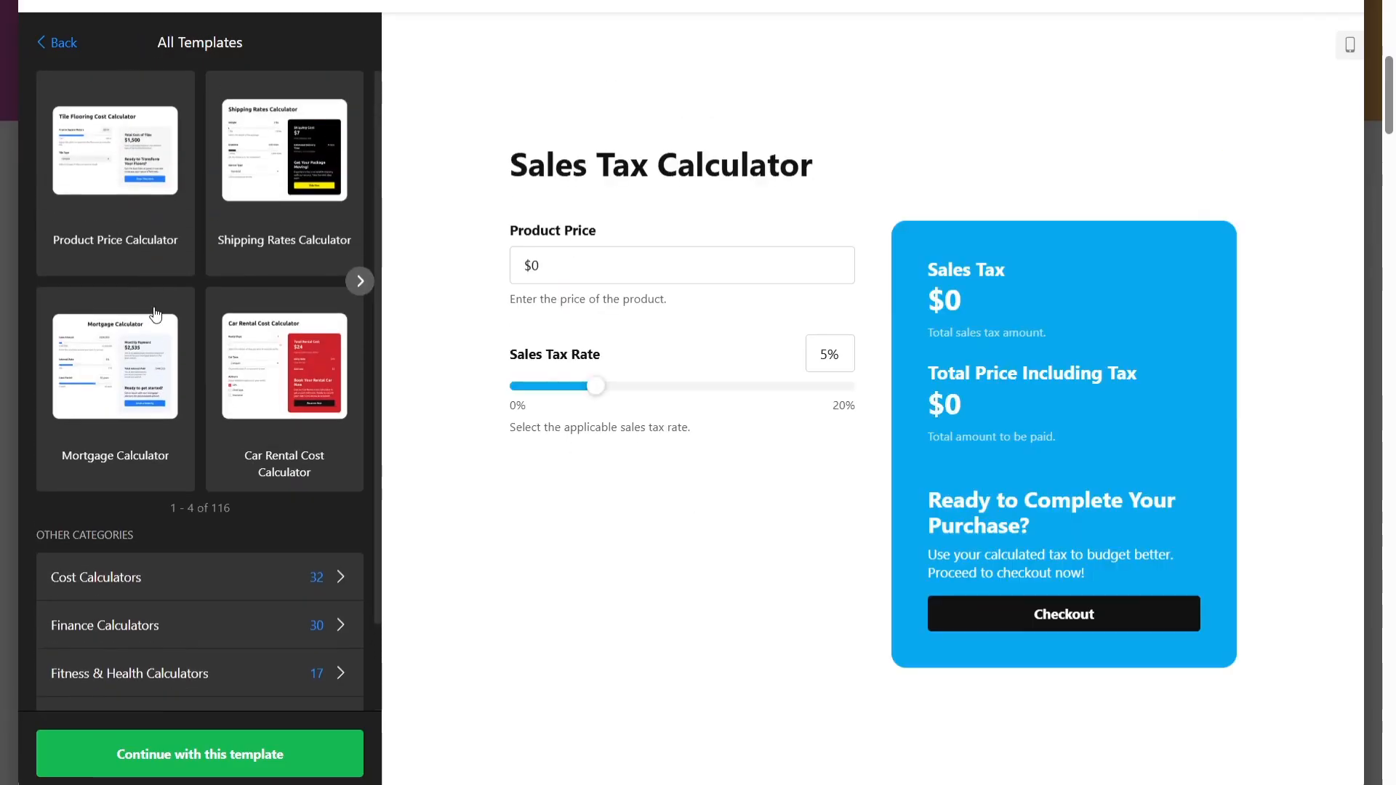
{"action": "left_click", "coordinate": [109, 167]}
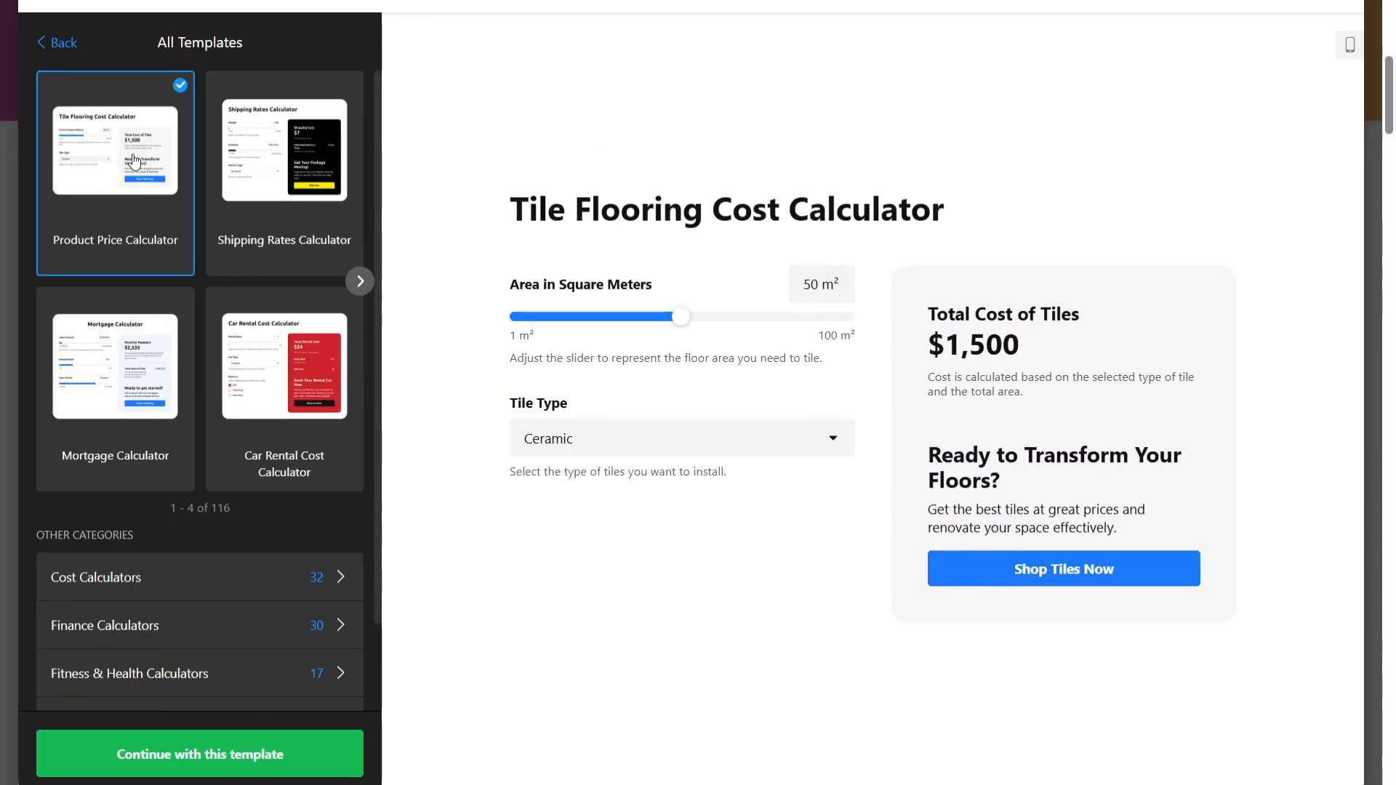
{"action": "left_click", "coordinate": [298, 751]}
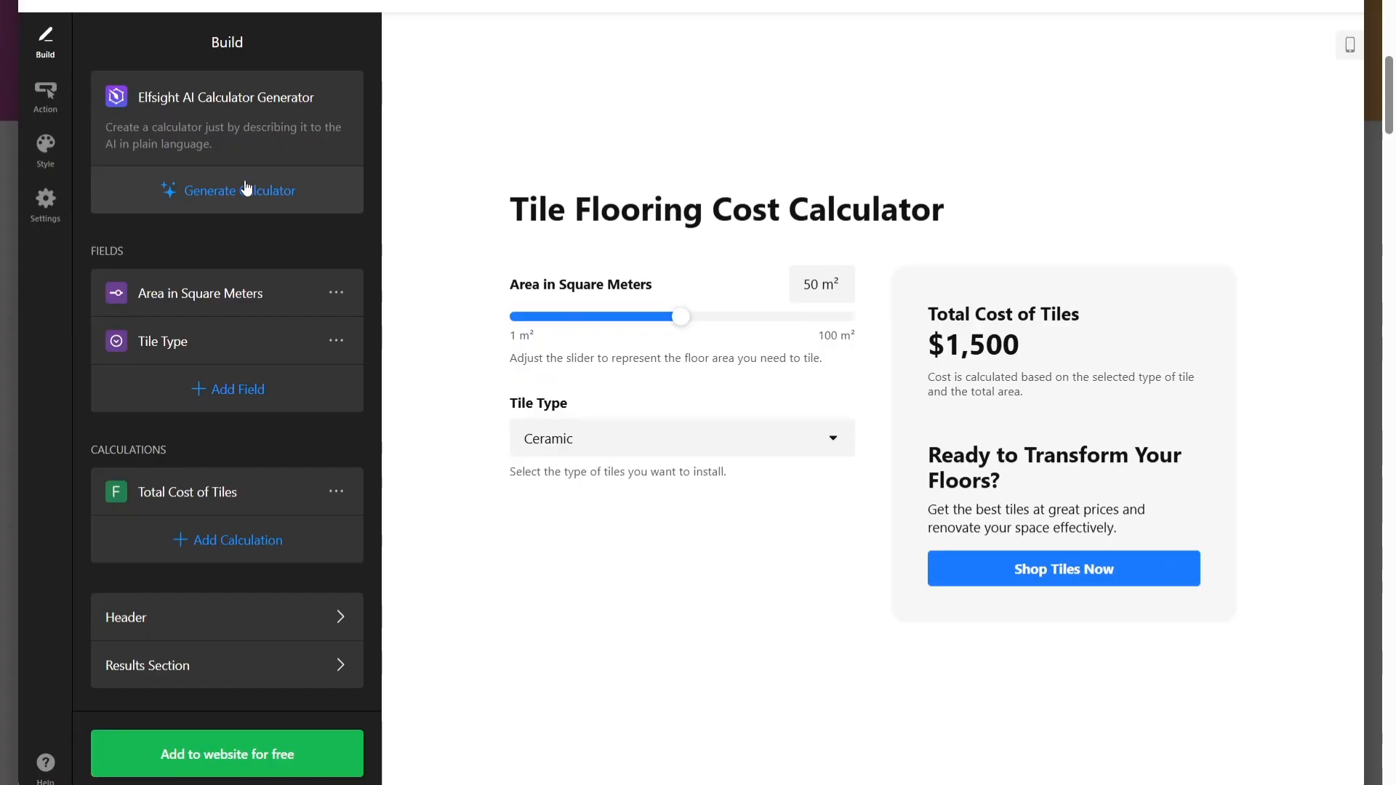
- Examine the field types that can be added to the calculator without adding one
{"action": "left_click", "coordinate": [157, 253]}
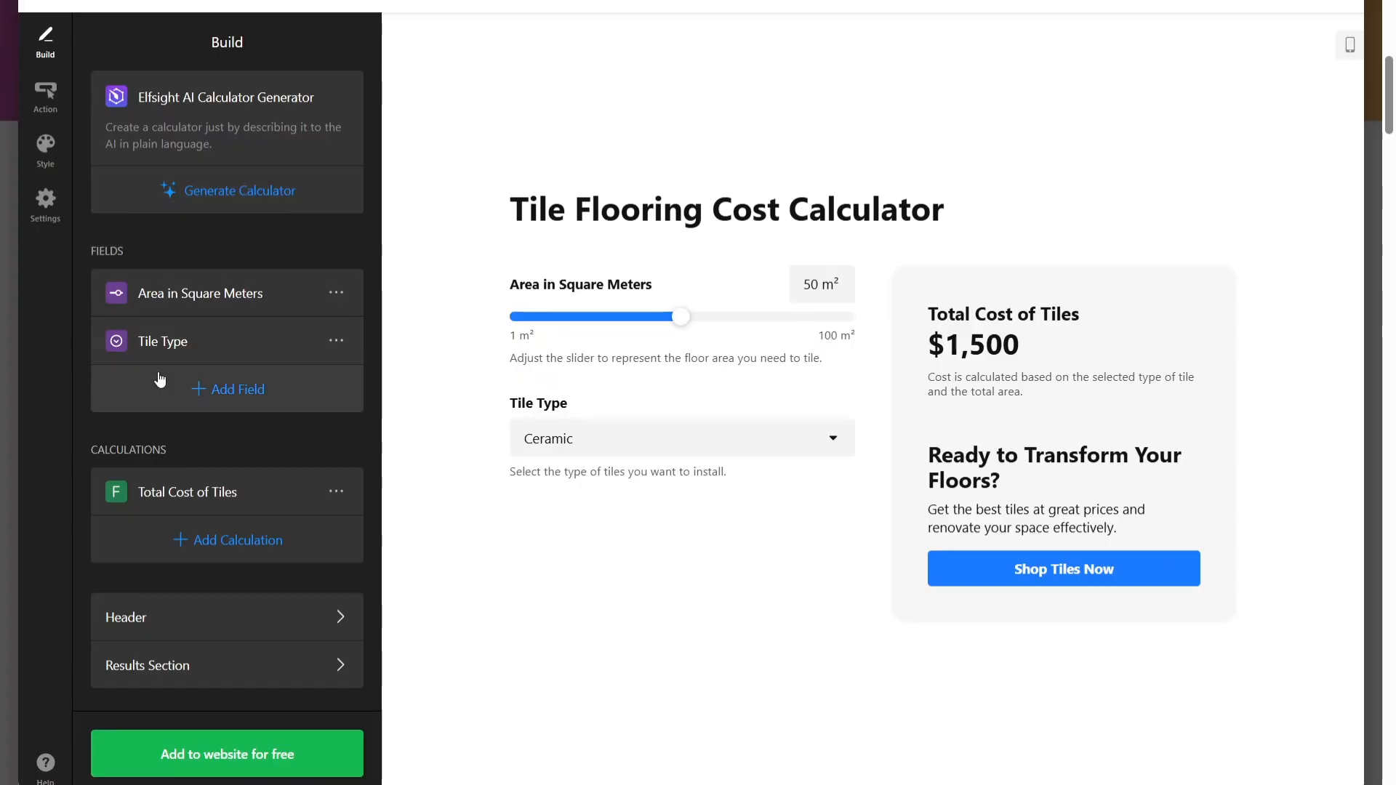
{"action": "left_click", "coordinate": [238, 388]}
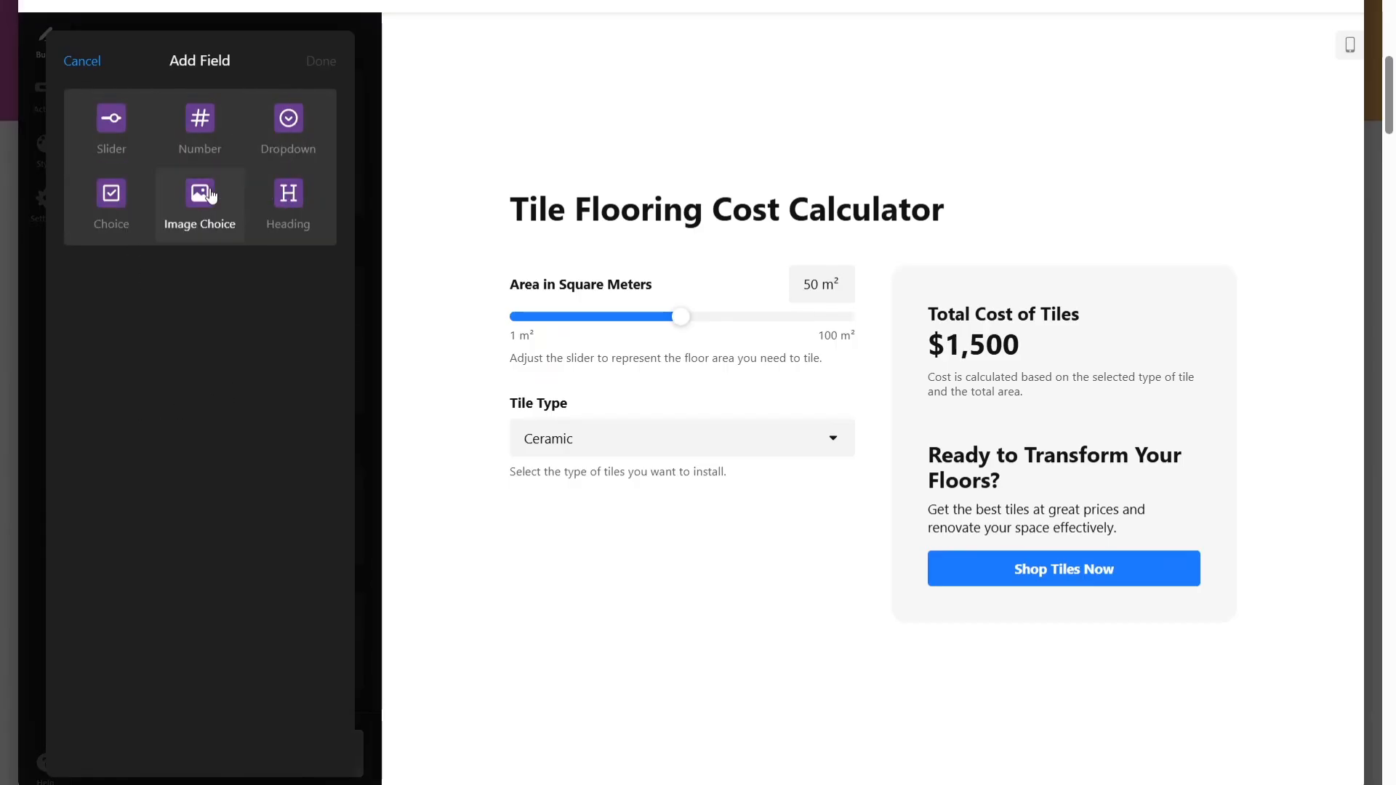
{"action": "left_click", "coordinate": [83, 61]}
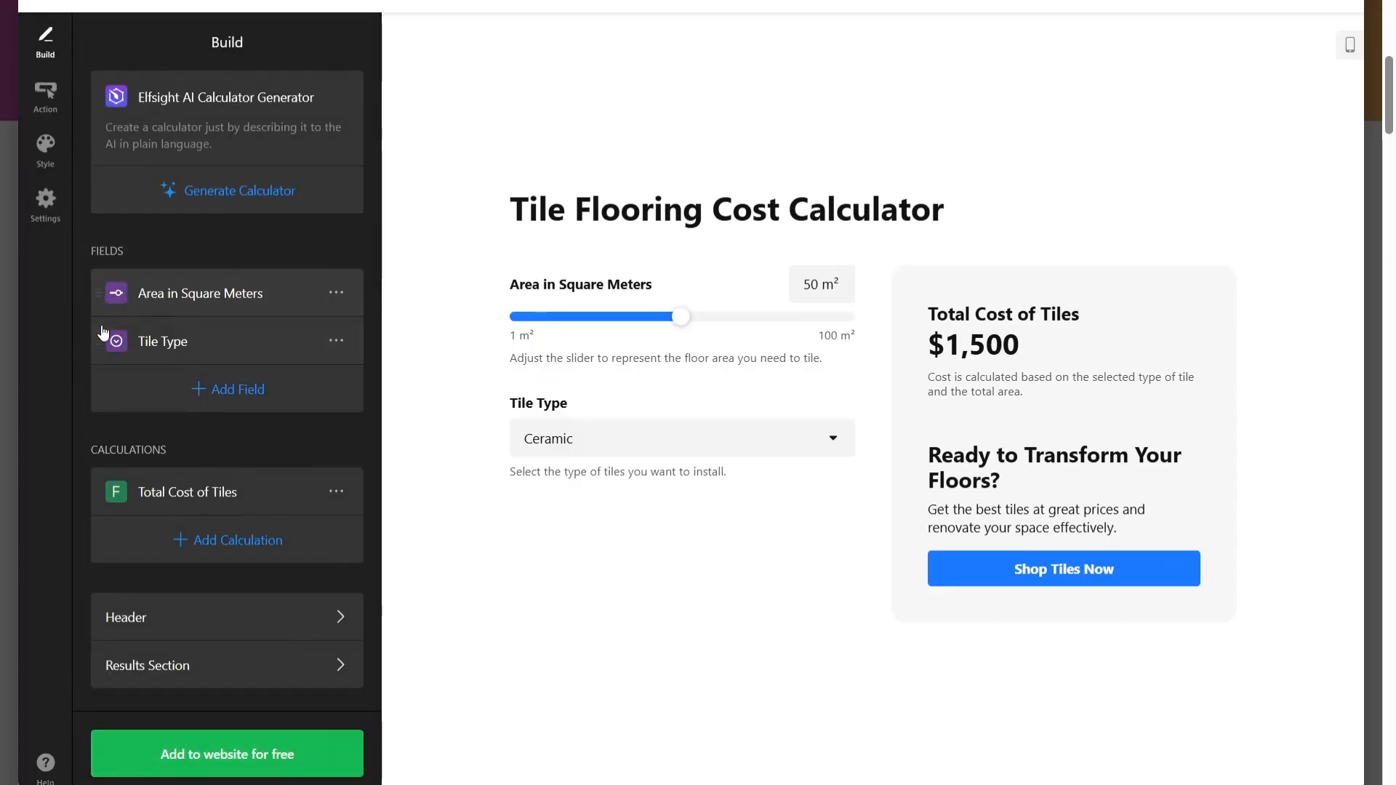
- Examine the reorder handle and the available actions for the Tile Type field
{"action": "mouse_move", "coordinate": [96, 340]}
{"action": "left_mouse_down"}
{"action": "mouse_move", "coordinate": [113, 293]}
{"action": "mouse_move", "coordinate": [111, 342]}
{"action": "left_mouse_up"}
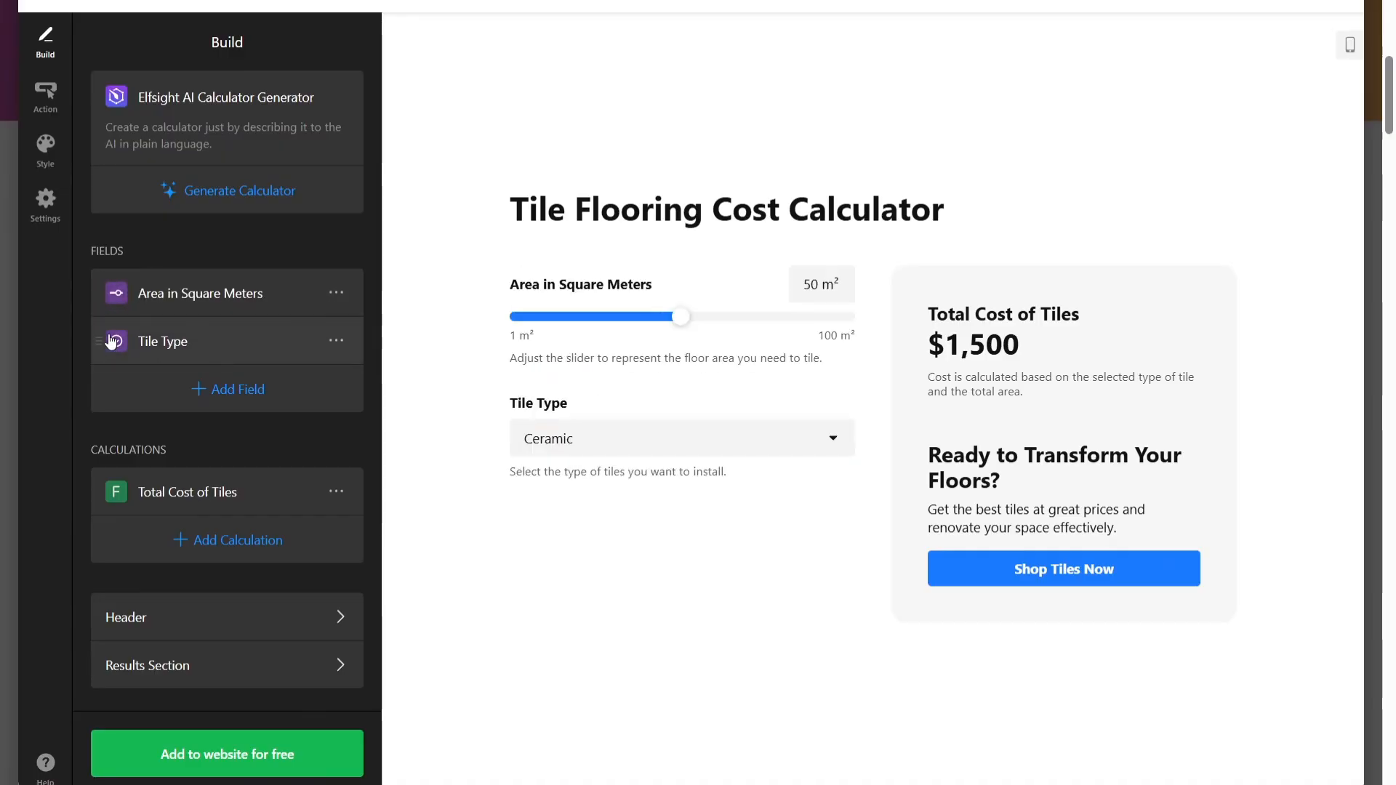
{"action": "left_click", "coordinate": [337, 343]}
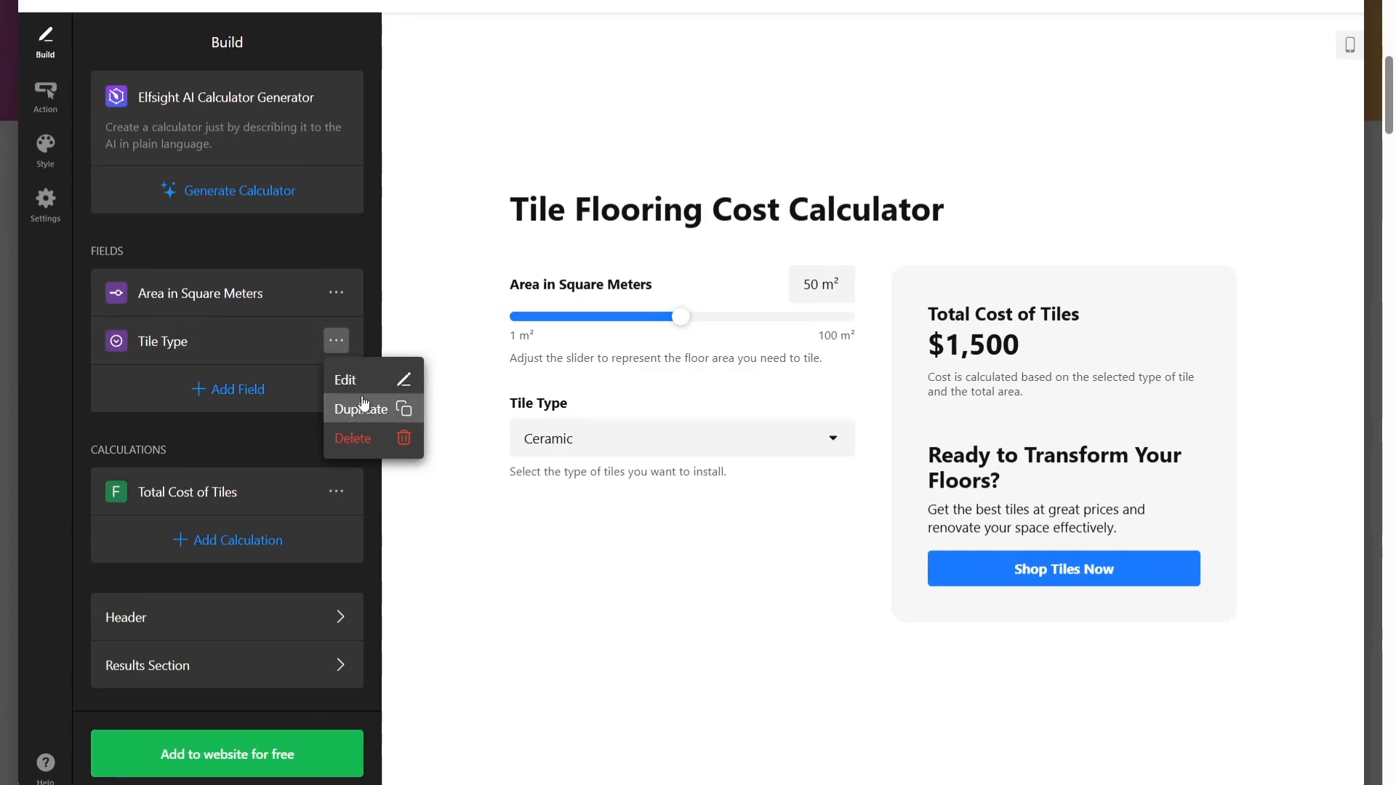
{"action": "left_click", "coordinate": [431, 460]}
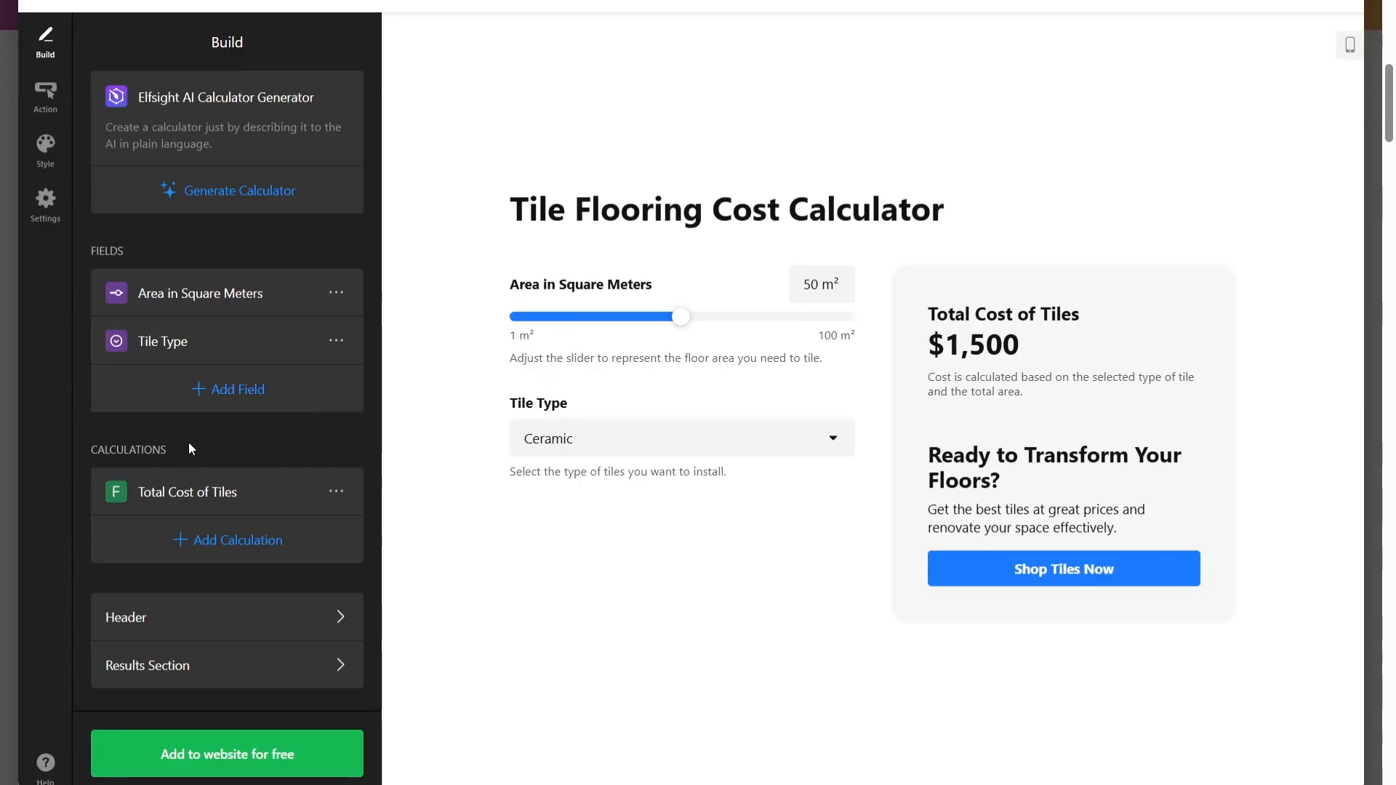
- Try the settings of a new calculation, showing it as a Secondary Result and switching its divider on and off
{"action": "left_click", "coordinate": [221, 547]}
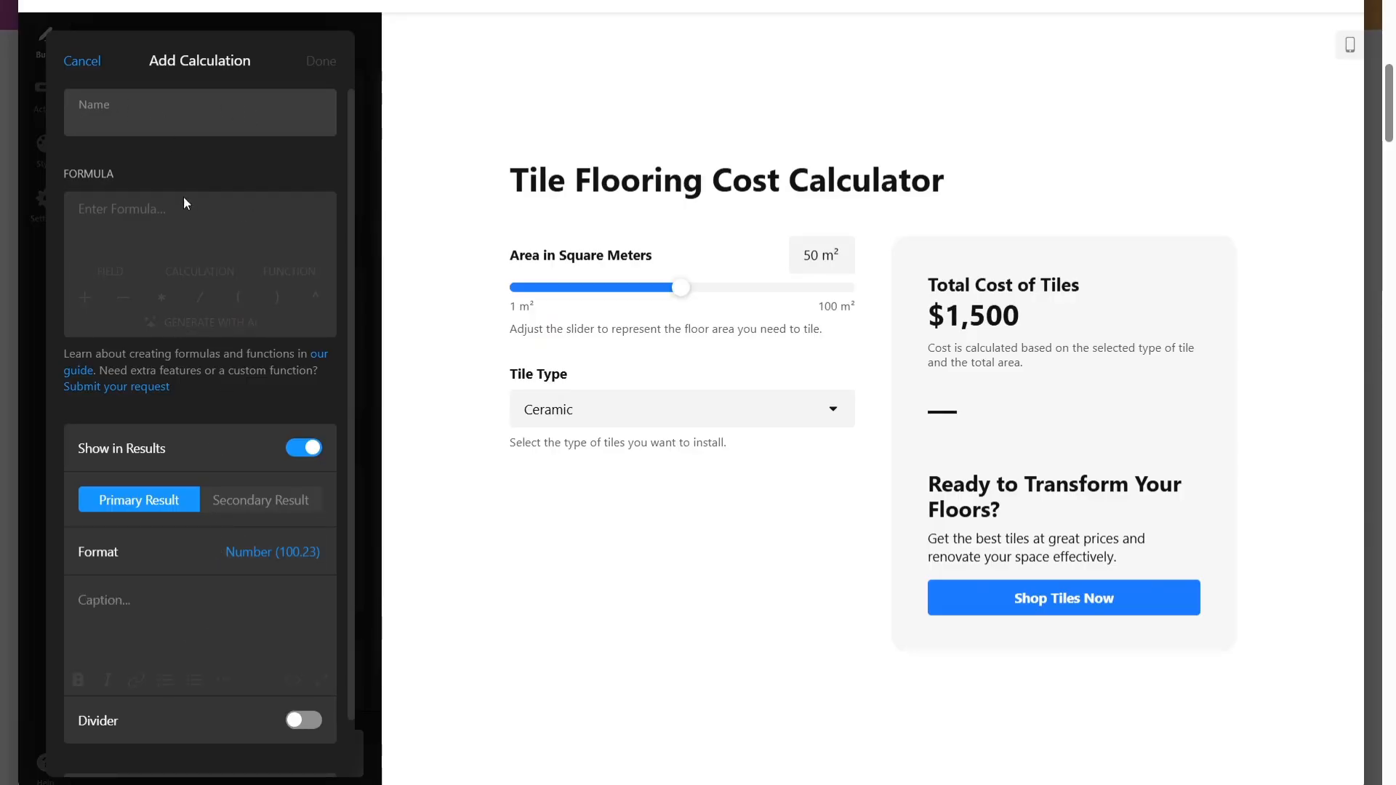
{"action": "scroll", "coordinate": [169, 228], "scroll_direction": "down", "scroll_amount": 1}
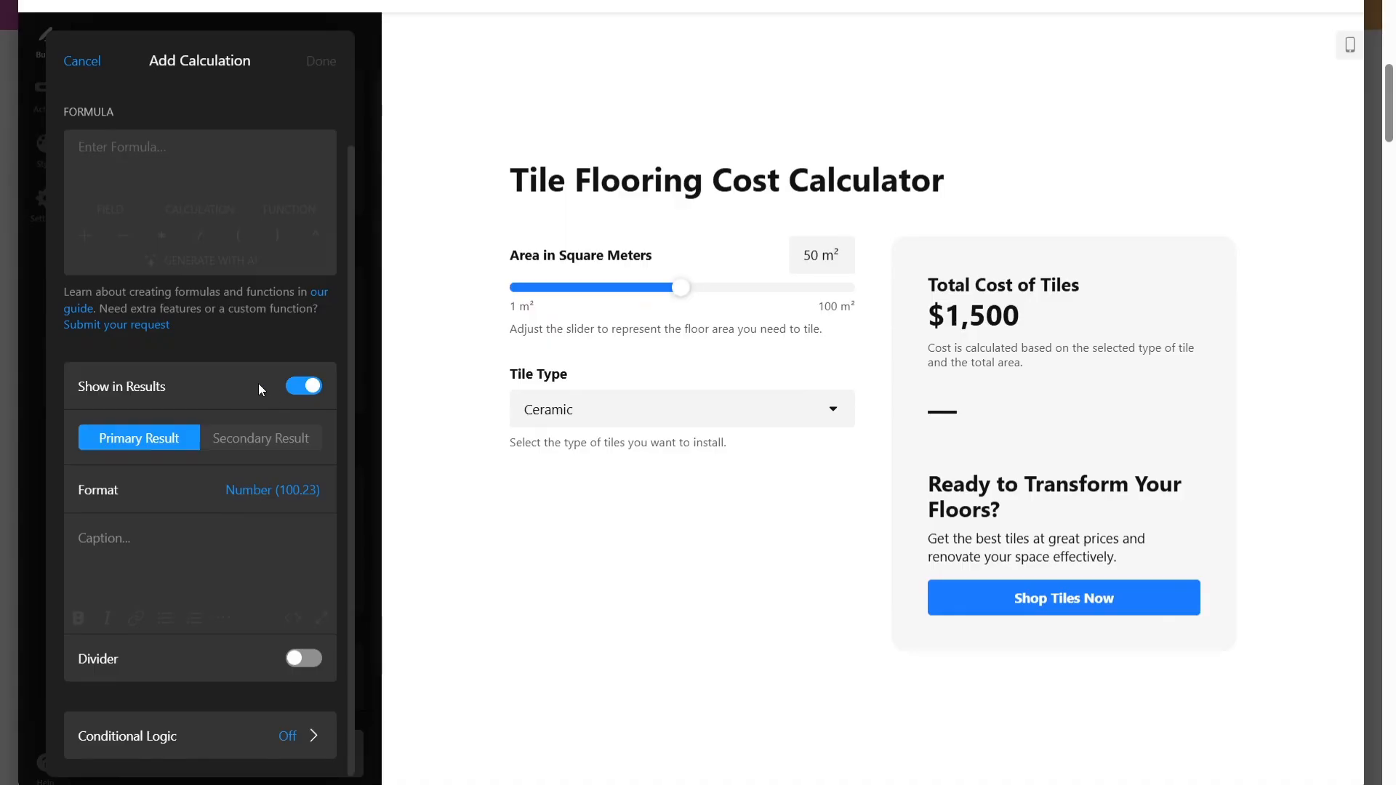
{"action": "left_click", "coordinate": [247, 436]}
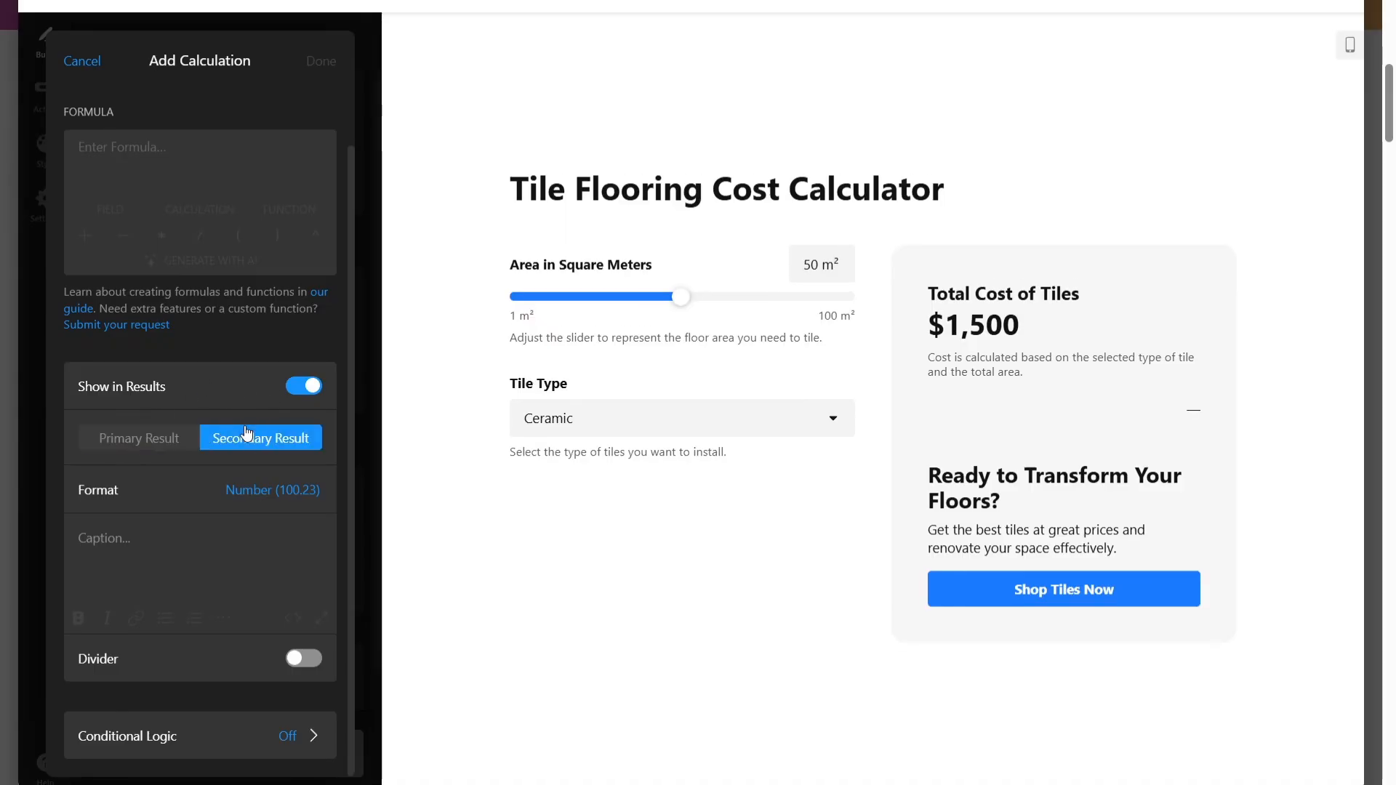
{"action": "left_click", "coordinate": [310, 659]}
{"action": "left_click", "coordinate": [310, 659]}
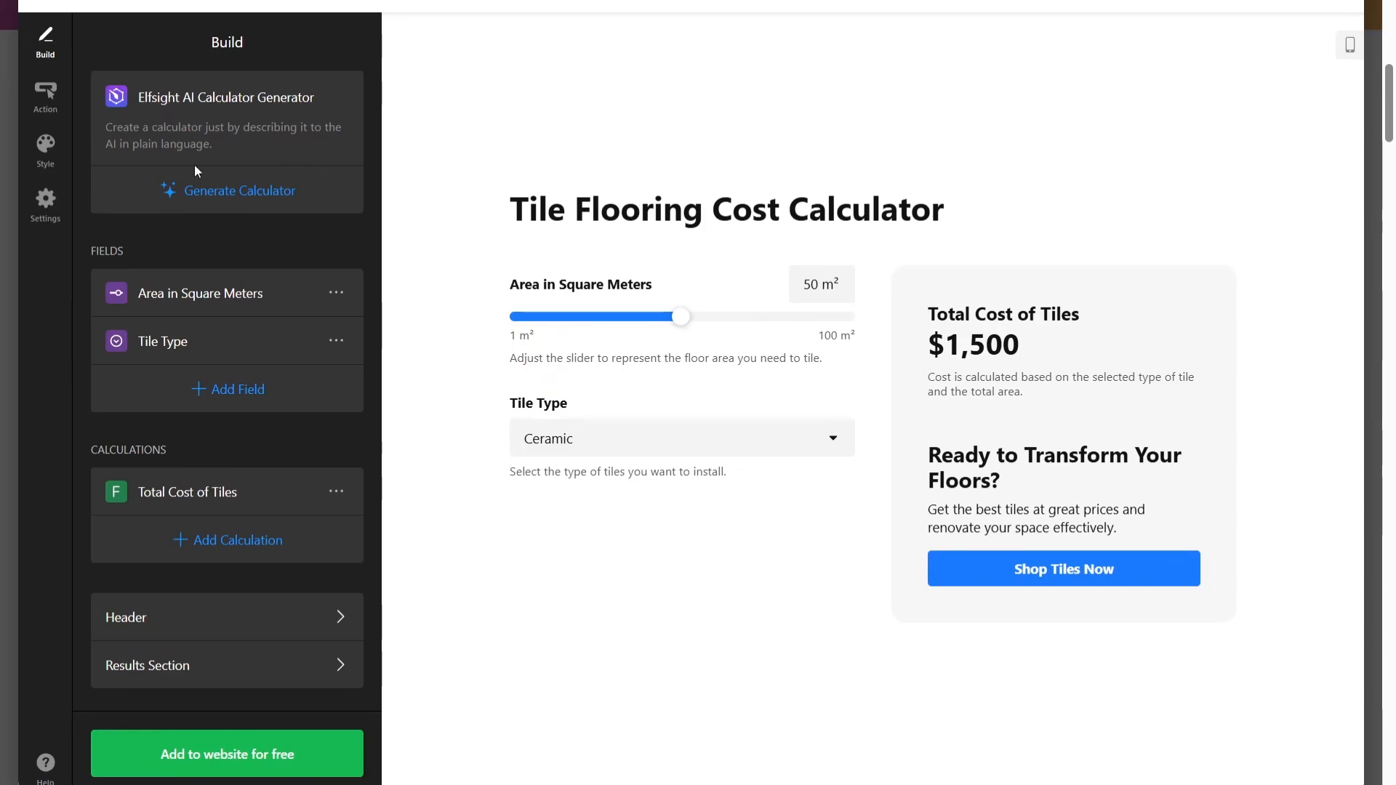
- Generate a new calculator from the AI description "create a product calculator for lamps", replacing the current calculator elements
{"action": "left_click", "coordinate": [230, 204]}
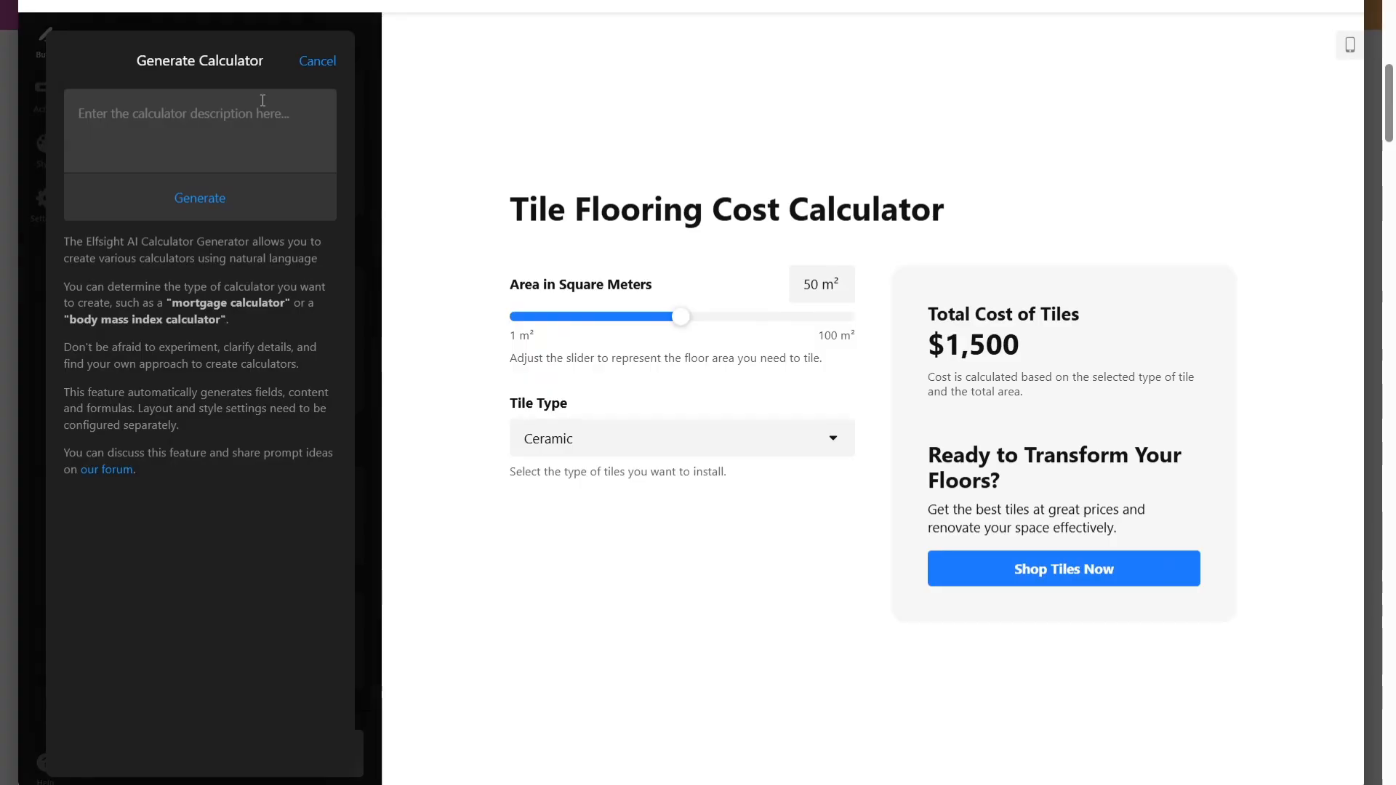
{"action": "left_click", "coordinate": [263, 100]}
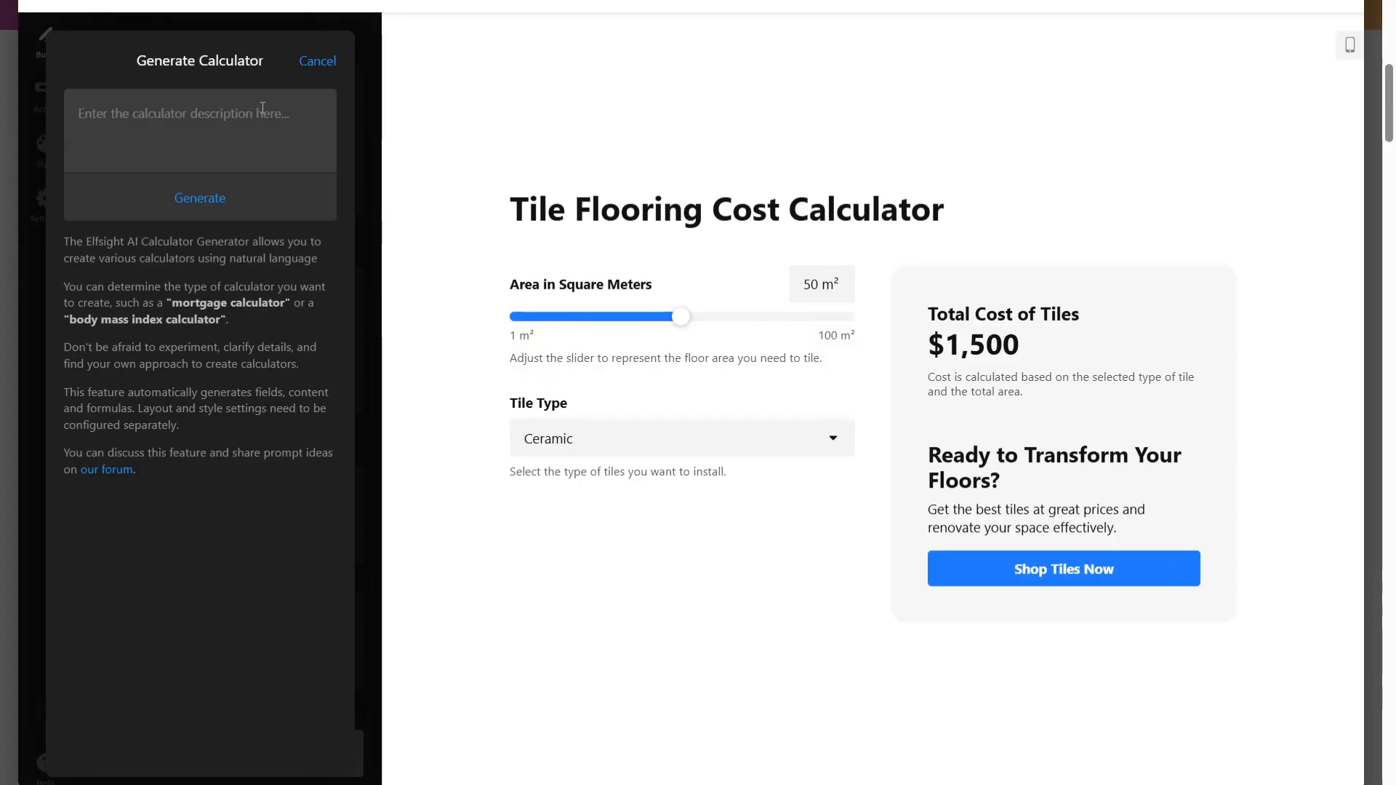
{"action": "type", "text": "create a product calculator for lamps"}
{"action": "left_click", "coordinate": [254, 216]}
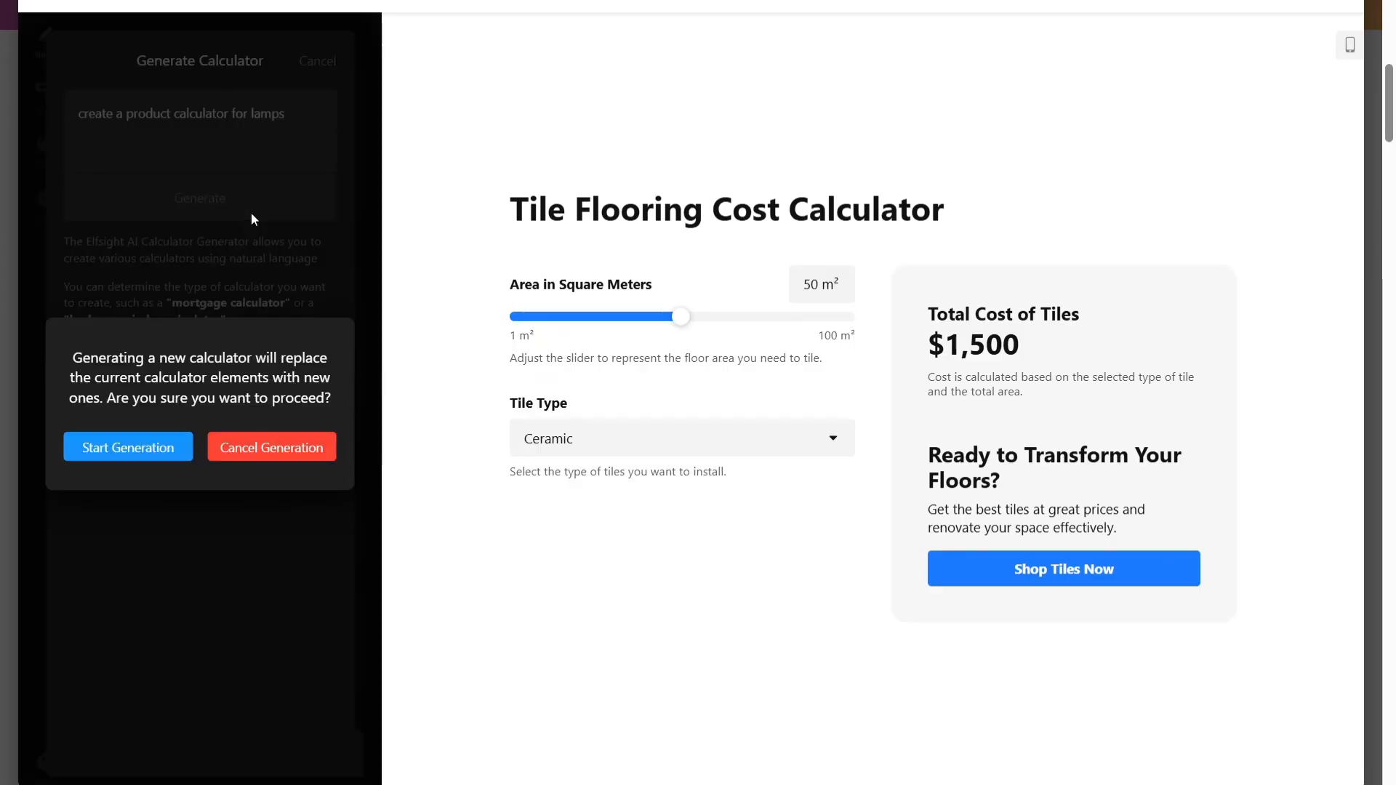
{"action": "left_click", "coordinate": [145, 445]}
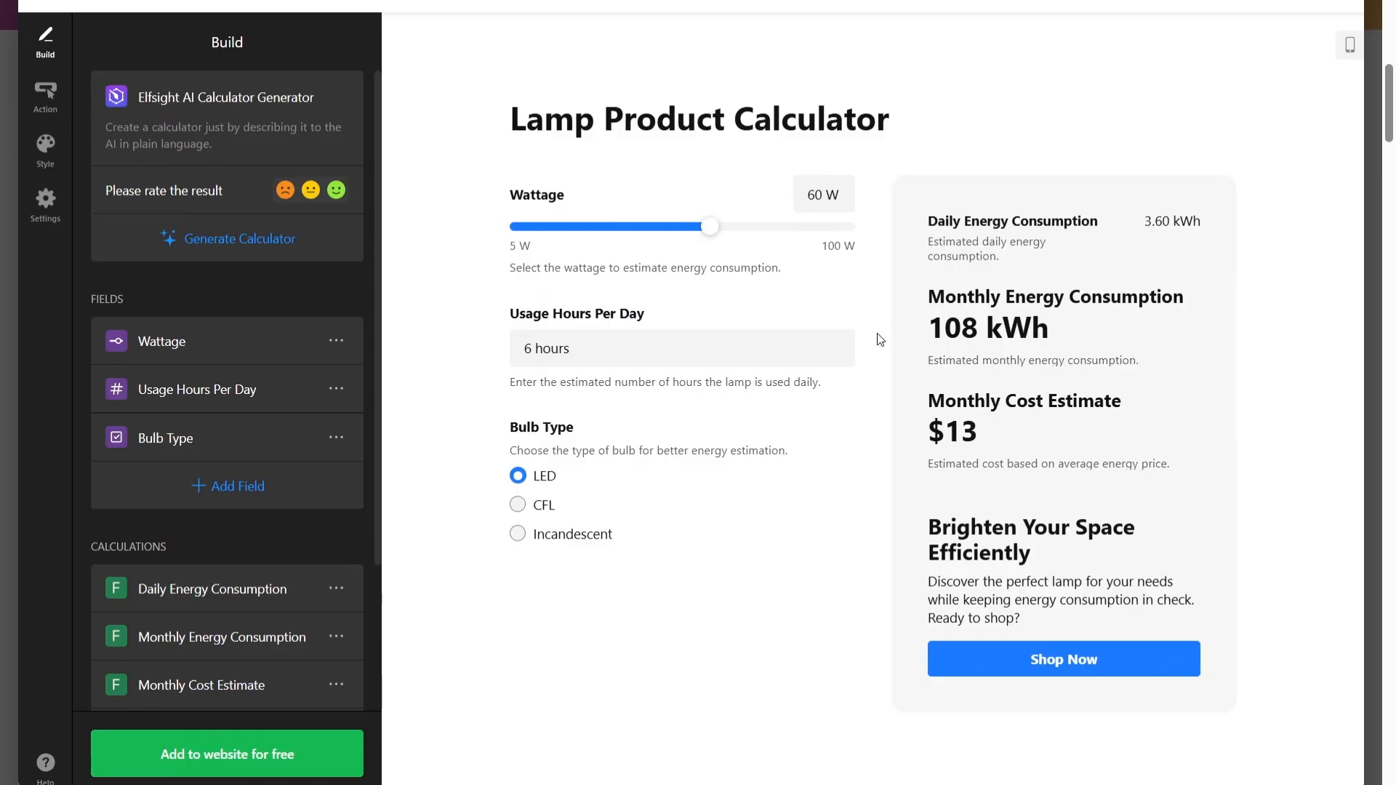
- Try the Lead Form and No Action options as the calculator's target action, then return it to Redirect
{"action": "left_click", "coordinate": [56, 113]}
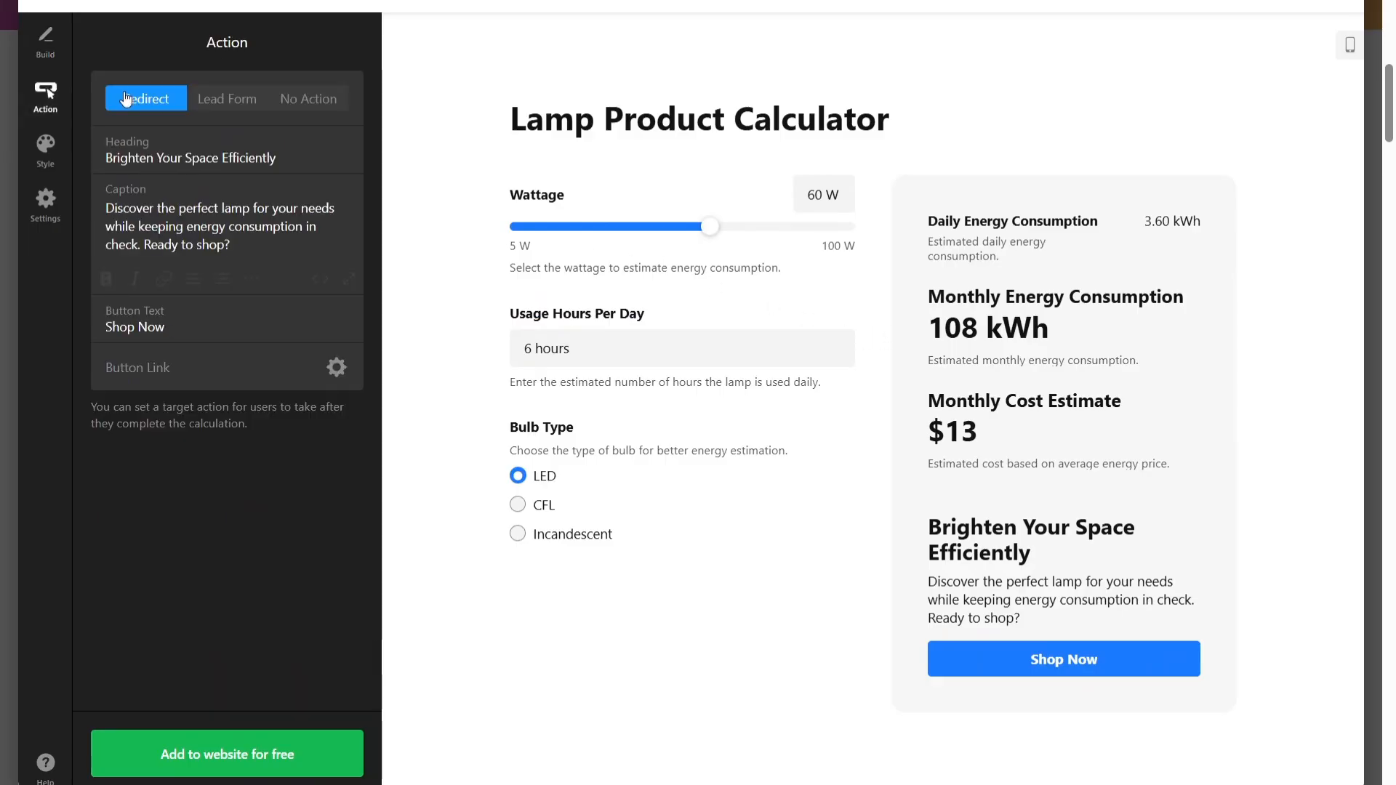
{"action": "left_click", "coordinate": [213, 99]}
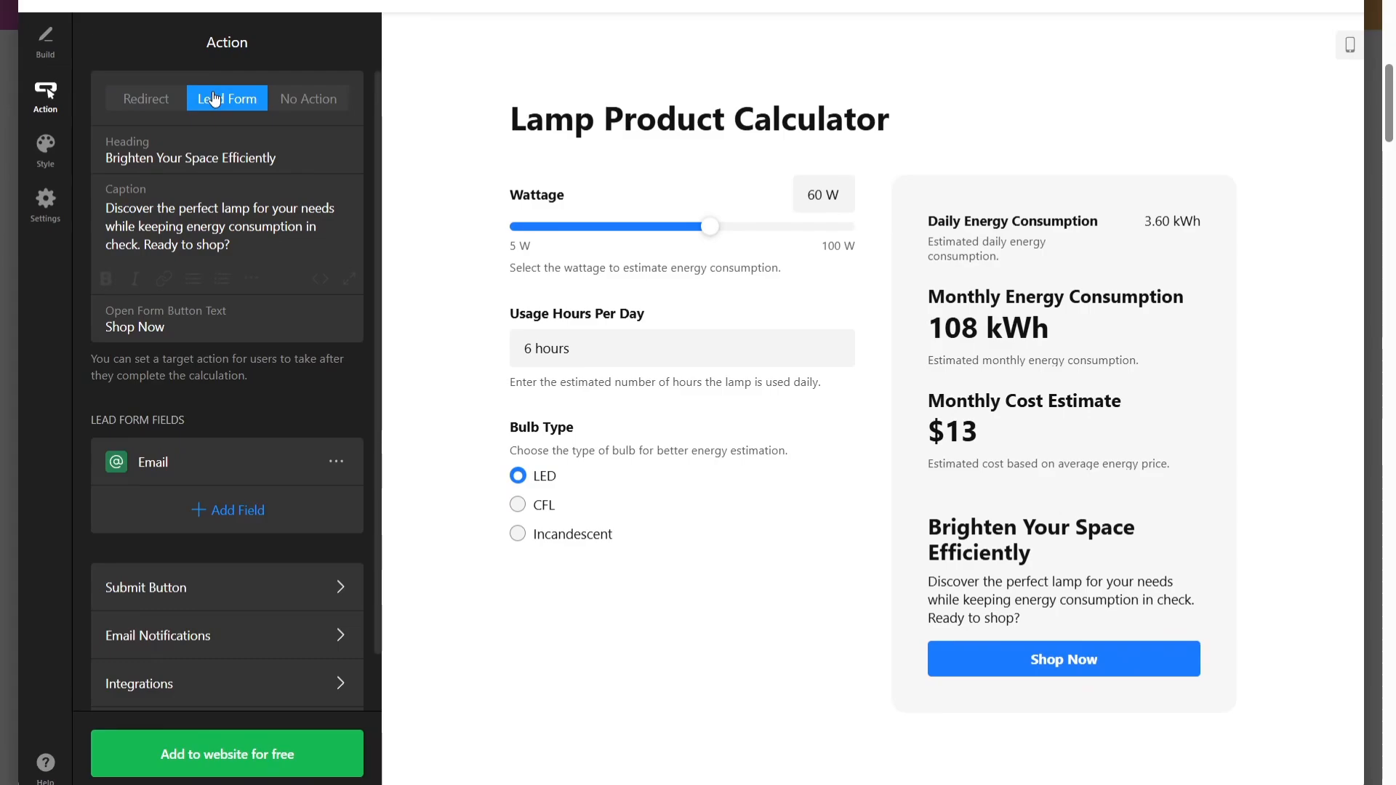
{"action": "left_click", "coordinate": [306, 99]}
{"action": "left_click", "coordinate": [236, 102]}
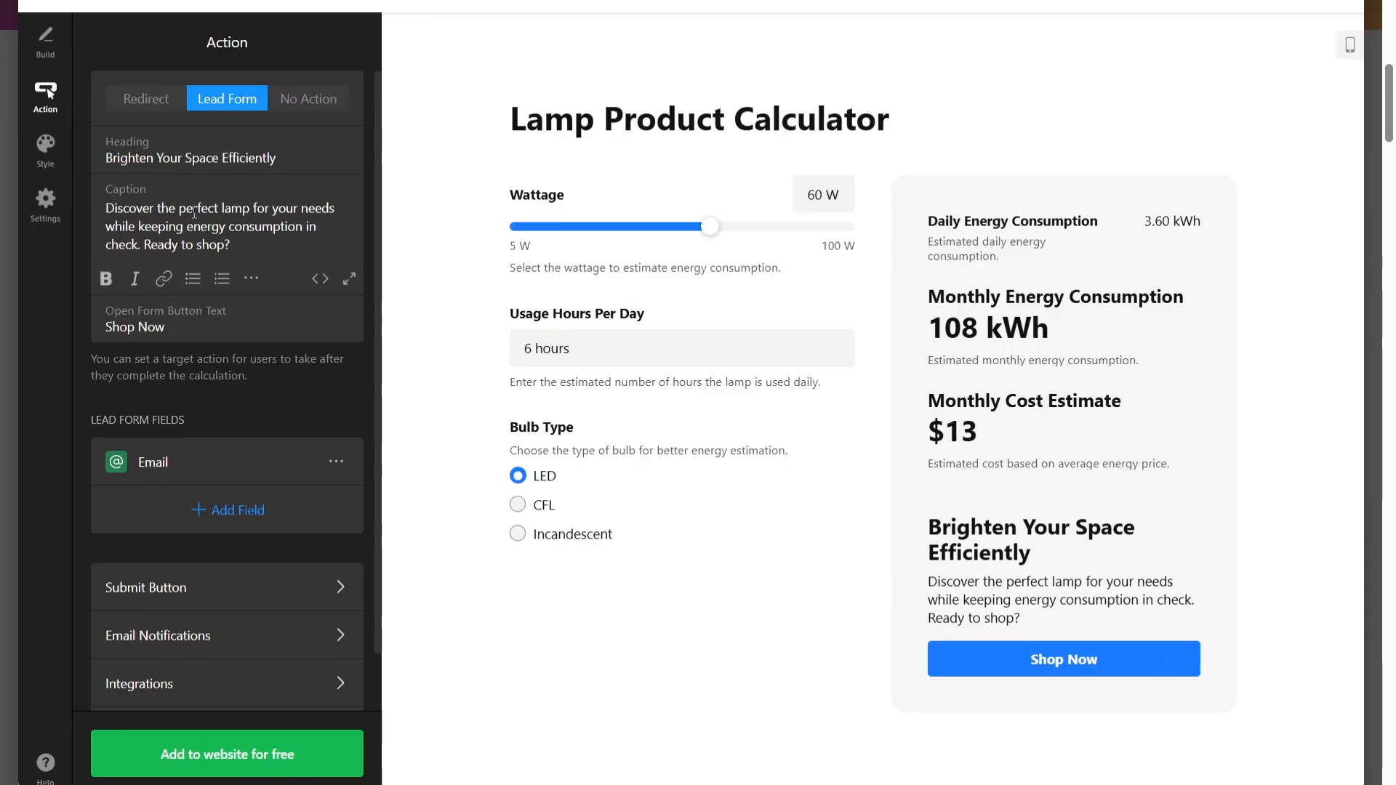
{"action": "scroll", "coordinate": [247, 294], "scroll_direction": "down", "scroll_amount": 1}
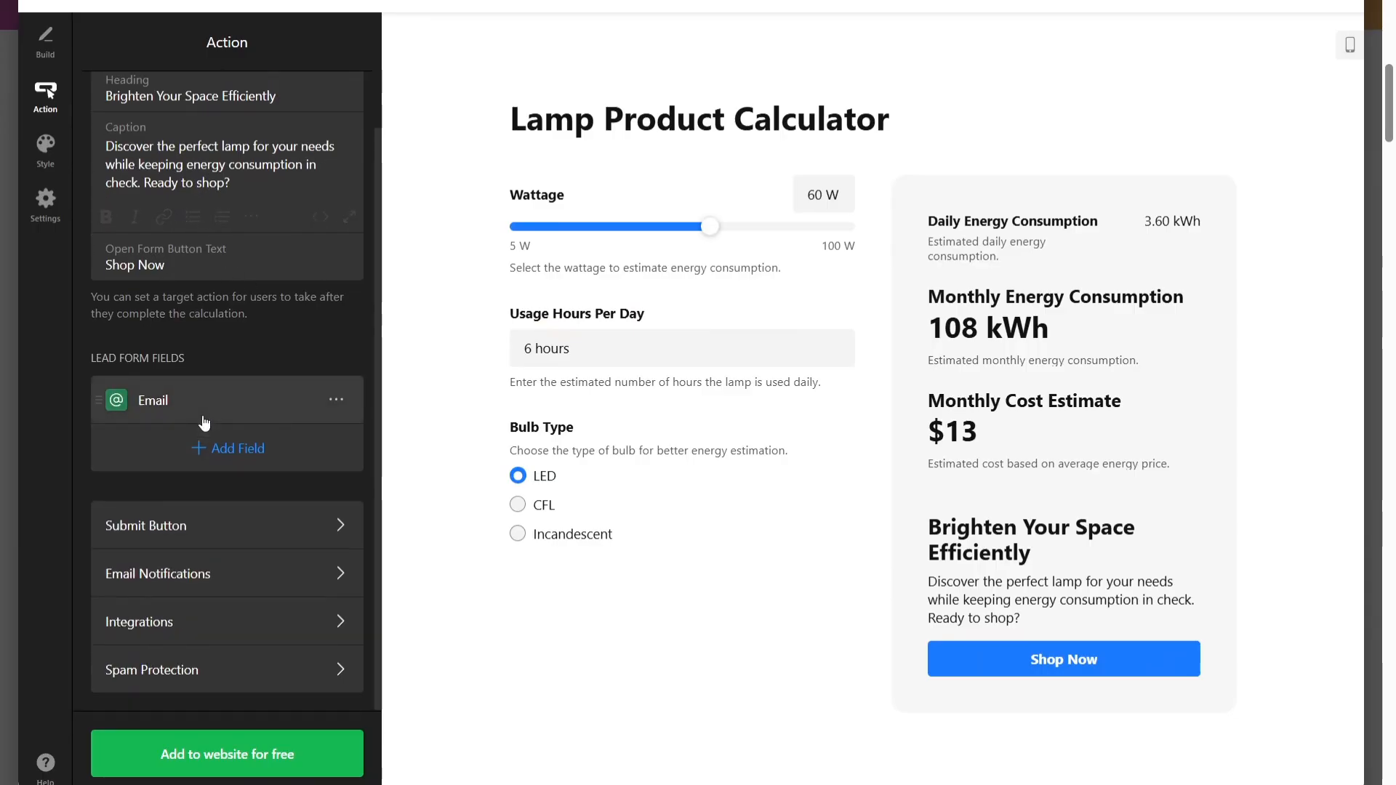
{"action": "scroll", "coordinate": [203, 422], "scroll_direction": "up", "scroll_amount": 1}
{"action": "left_click", "coordinate": [149, 101]}
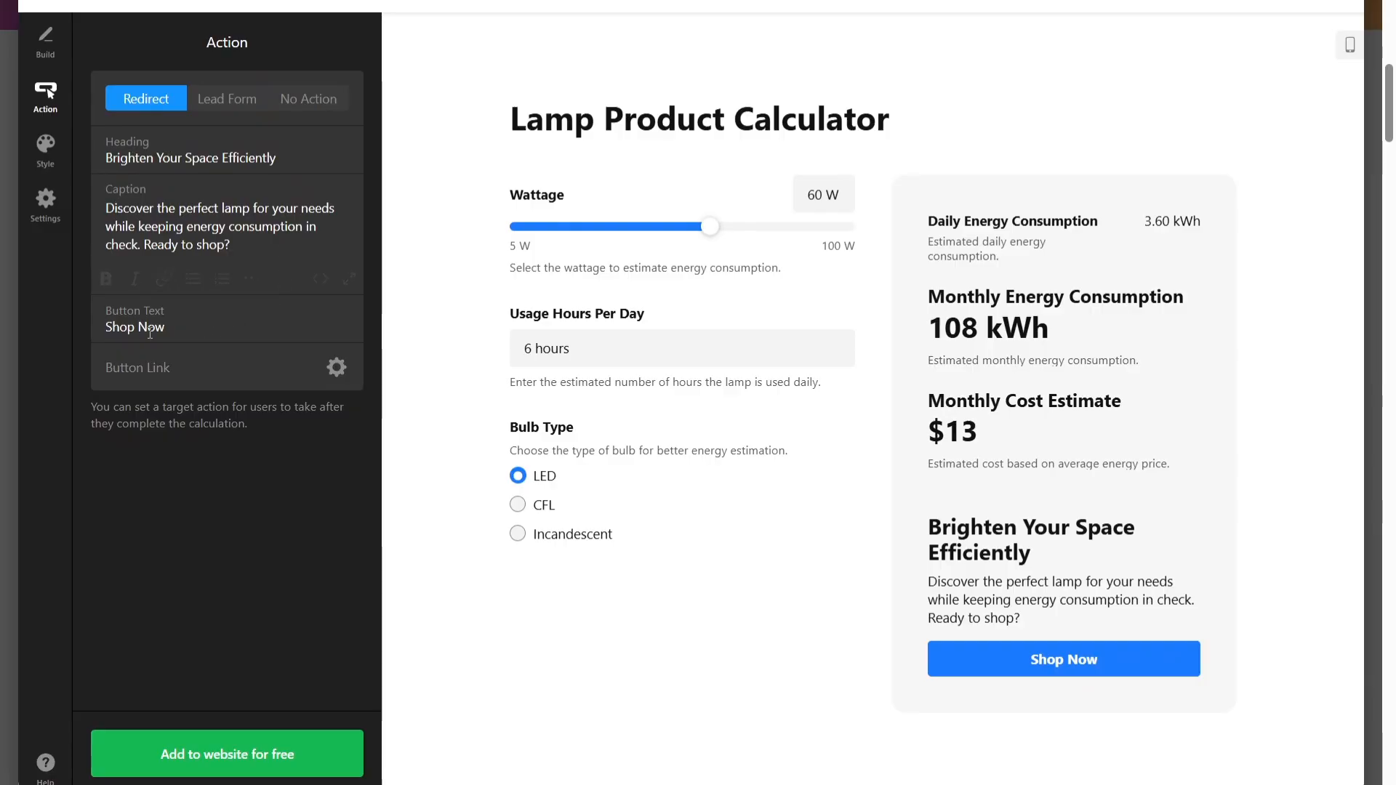
- Compare the field style presets and choose the one with regular-weight labels and bold values on a grey fill
{"action": "left_click", "coordinate": [56, 169]}
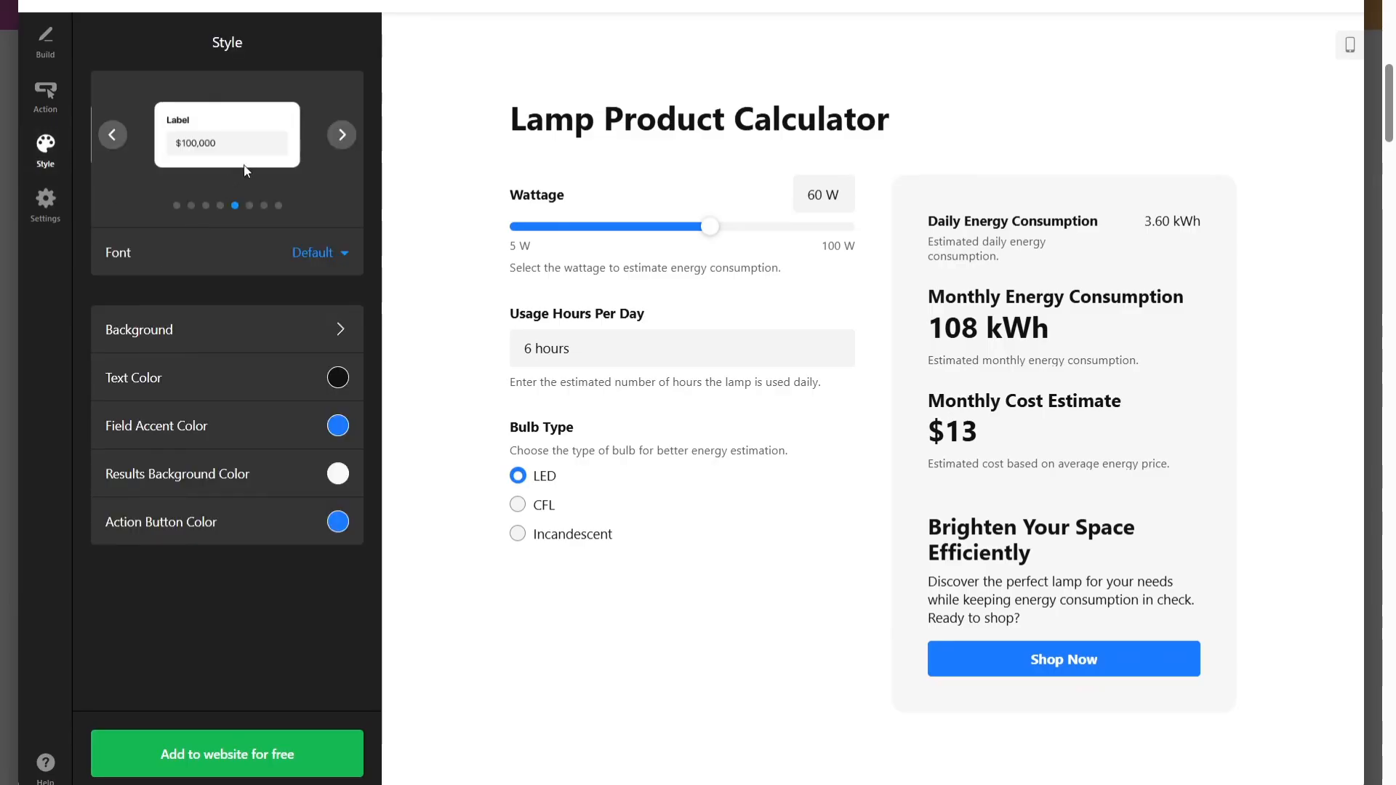
{"action": "left_click", "coordinate": [341, 135]}
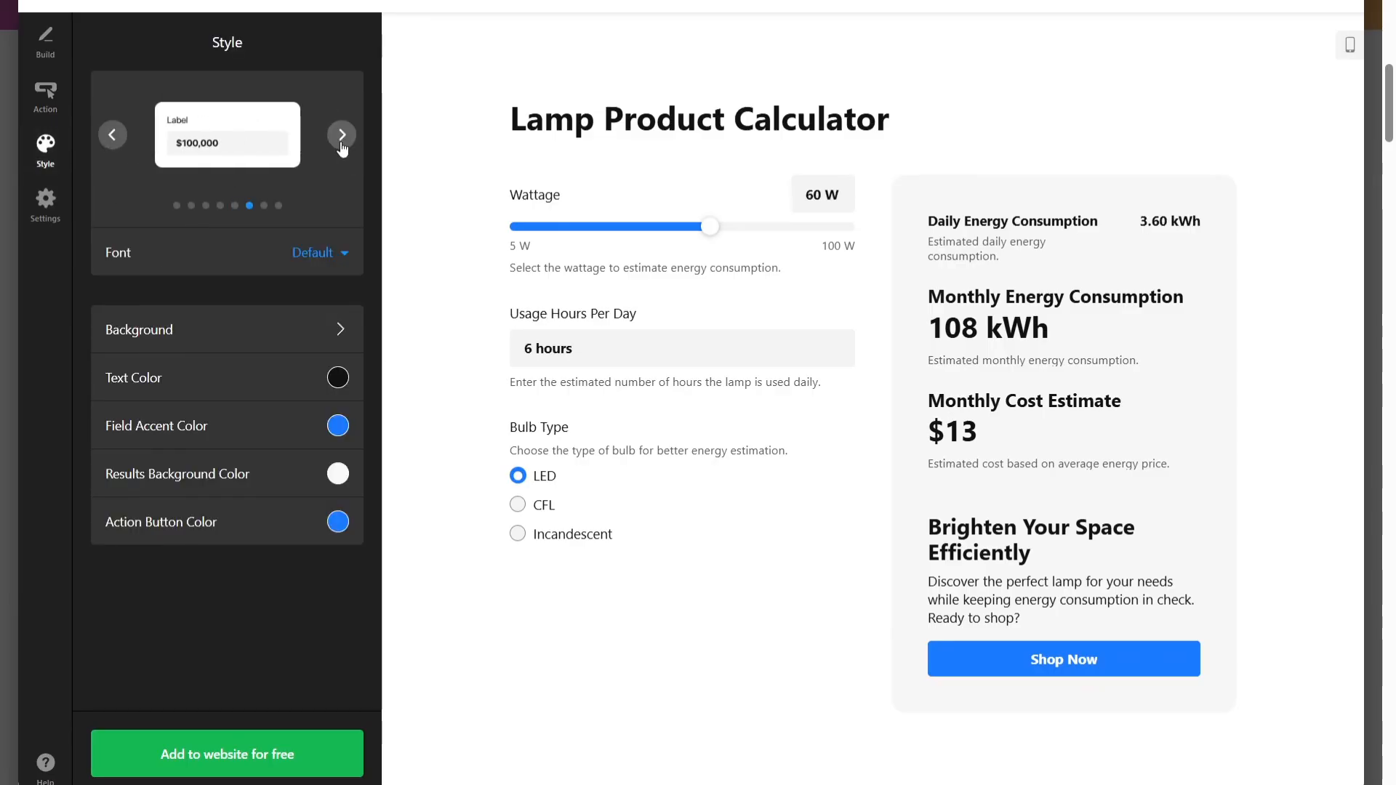
{"action": "left_click", "coordinate": [341, 143]}
{"action": "left_click", "coordinate": [341, 144]}
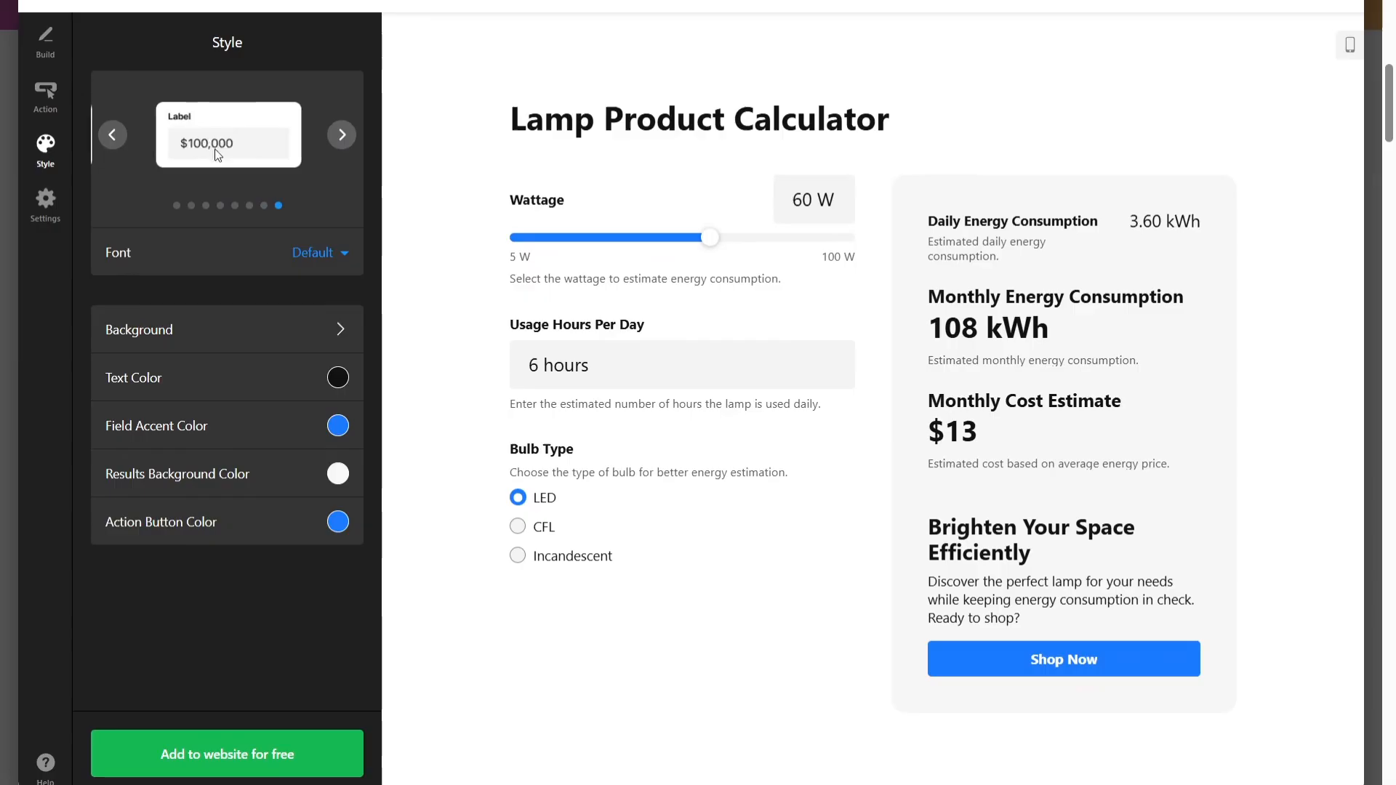
{"action": "left_click", "coordinate": [108, 135]}
{"action": "left_click", "coordinate": [111, 135]}
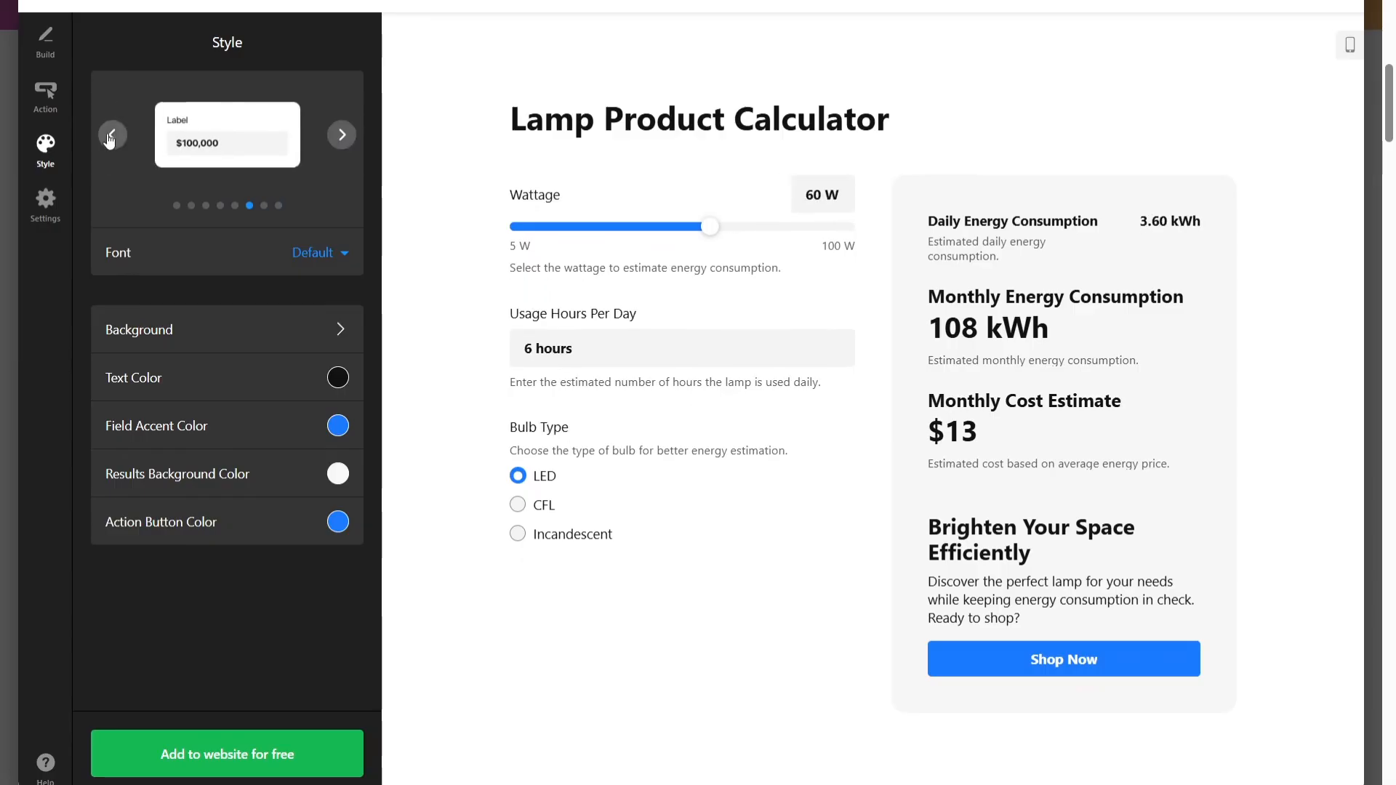
{"action": "left_click", "coordinate": [110, 135]}
{"action": "left_click", "coordinate": [110, 135]}
{"action": "left_click", "coordinate": [111, 135]}
{"action": "left_click", "coordinate": [110, 136]}
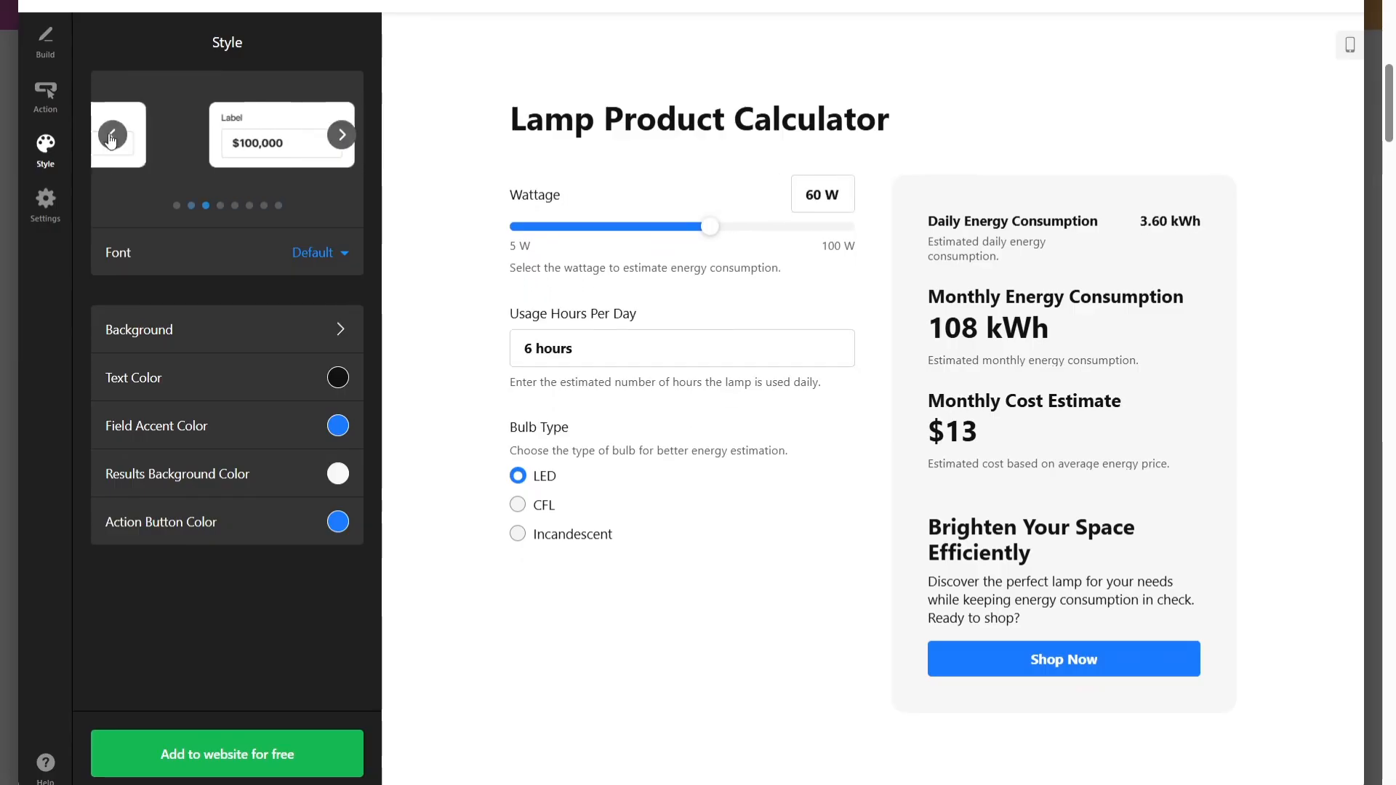
{"action": "left_click", "coordinate": [344, 138]}
{"action": "left_click", "coordinate": [343, 138]}
{"action": "left_click", "coordinate": [344, 138]}
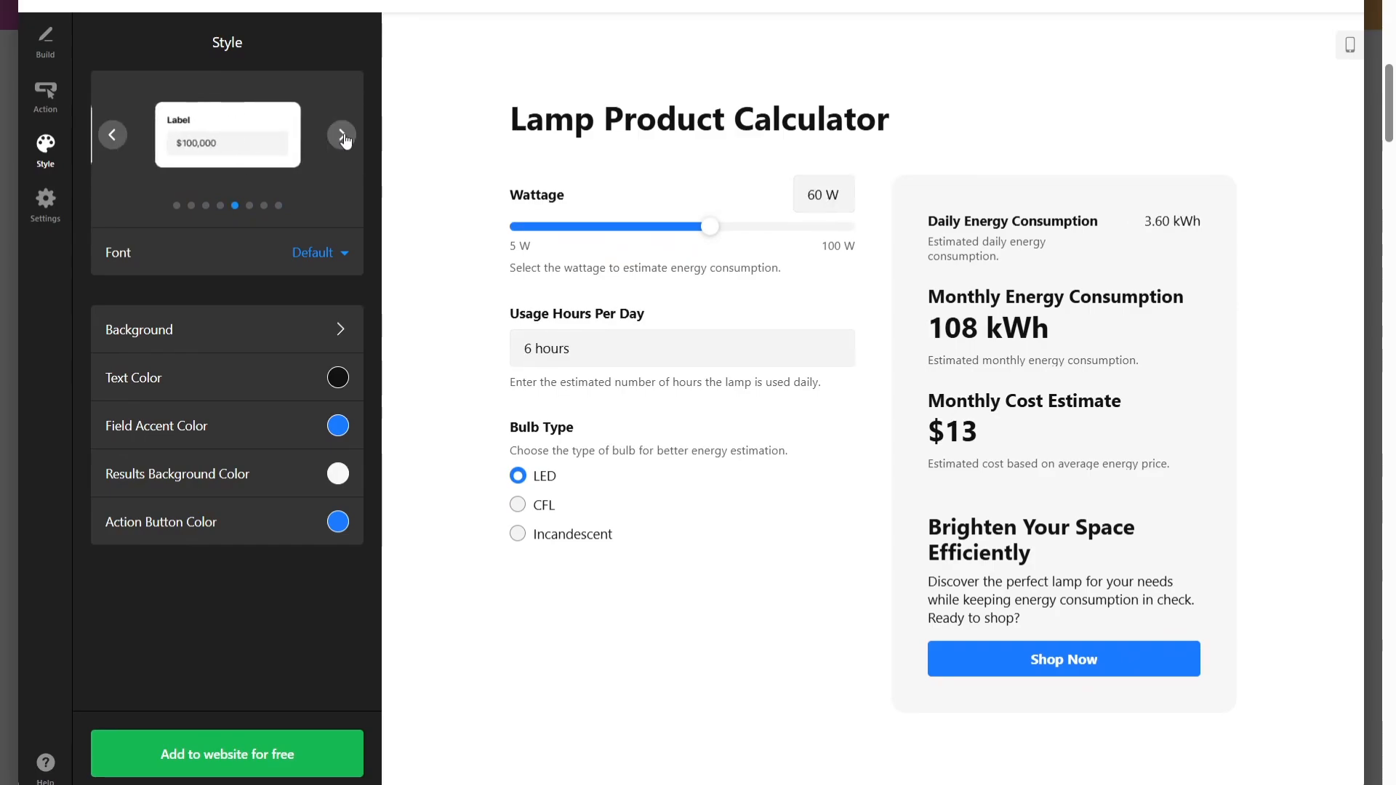
{"action": "left_click", "coordinate": [341, 136]}
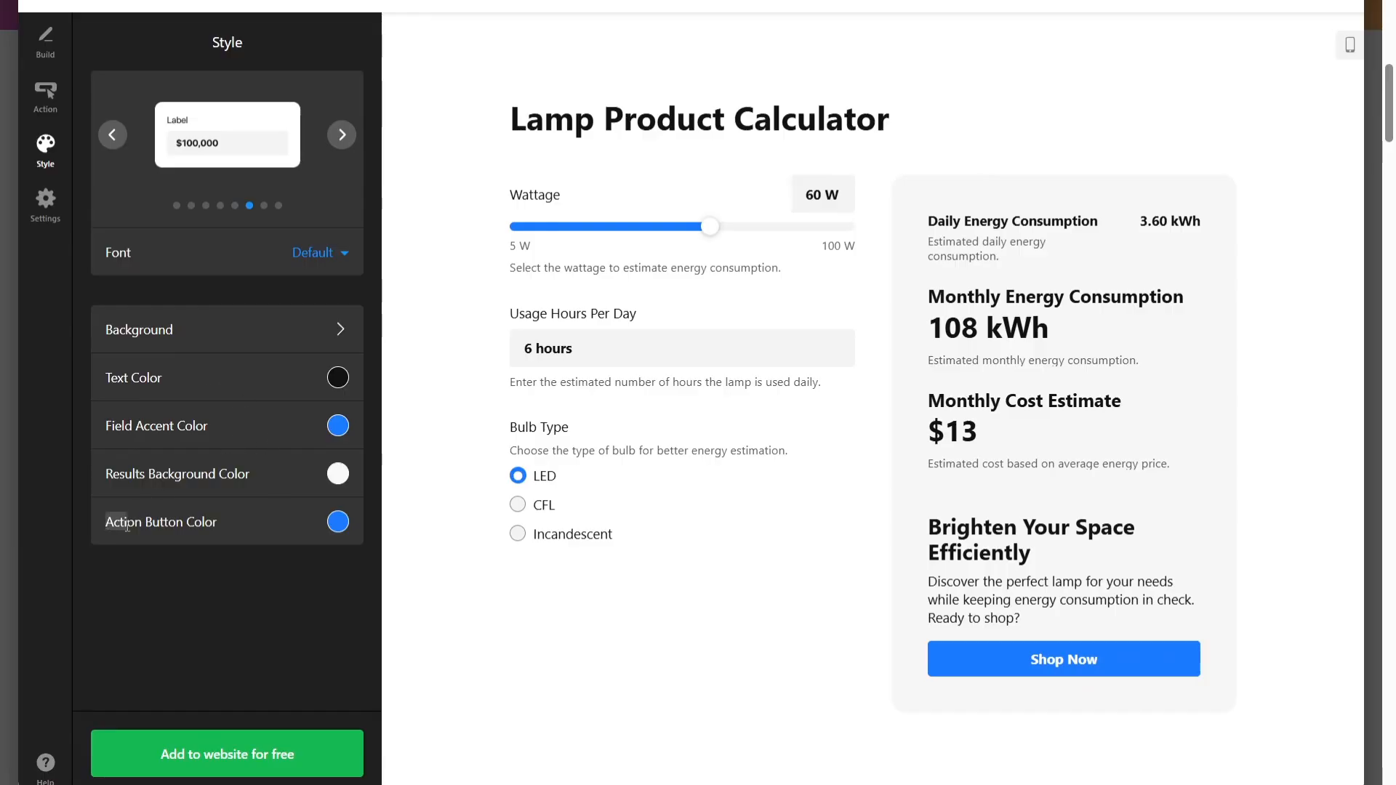
- Examine the color settings and the background's Color, Gradient, Image and Video options without changing them
{"action": "left_click", "coordinate": [167, 522]}
{"action": "left_click", "coordinate": [221, 557]}
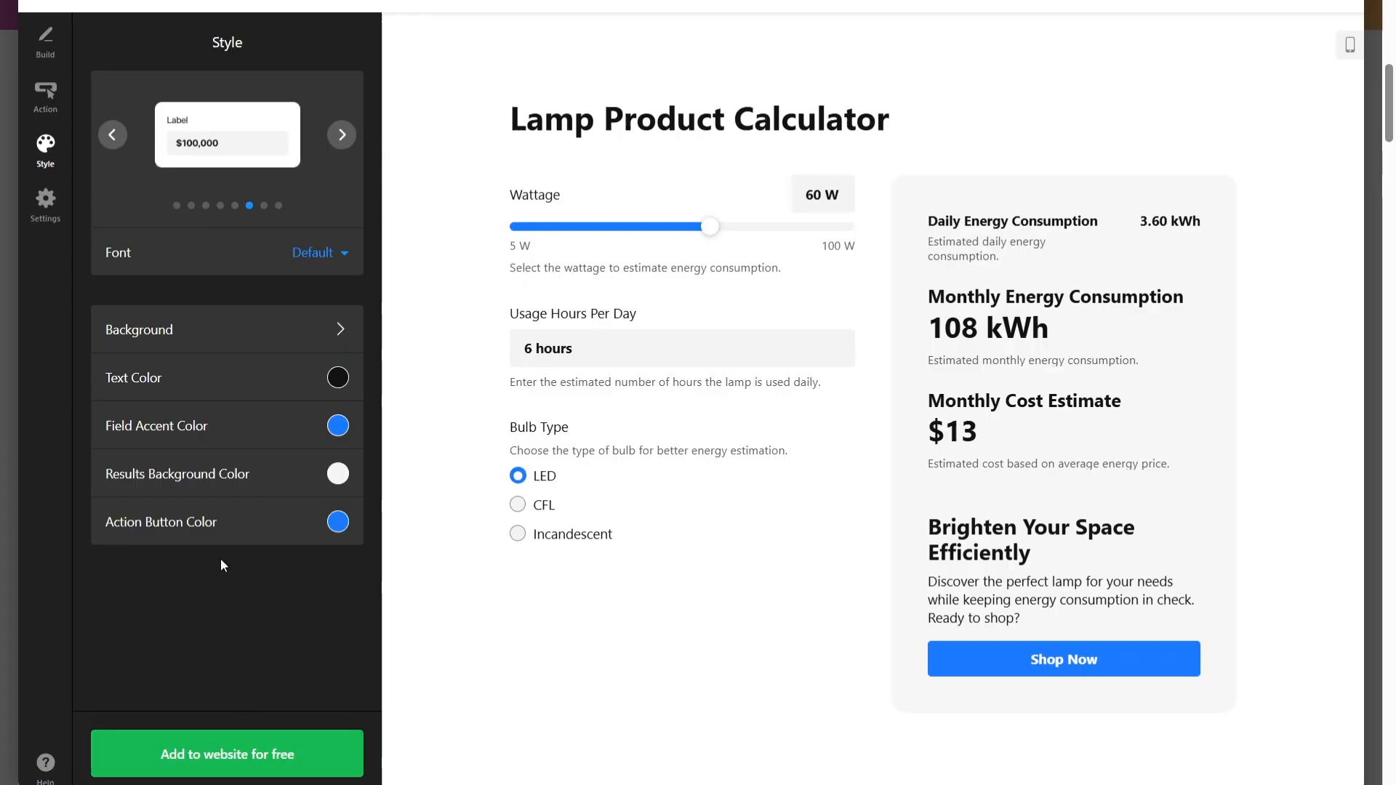
{"action": "left_click", "coordinate": [211, 337]}
{"action": "left_click", "coordinate": [338, 95]}
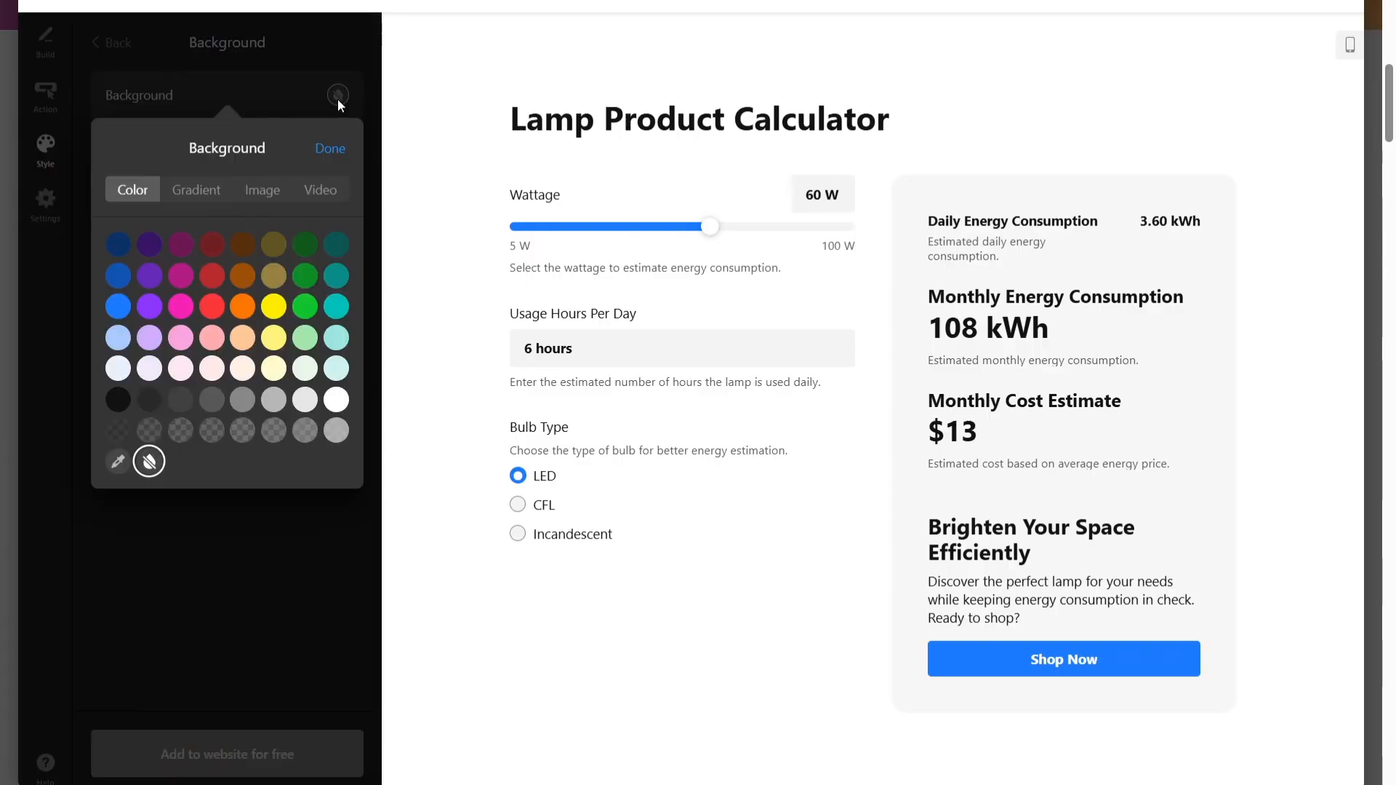
{"action": "left_click", "coordinate": [324, 149]}
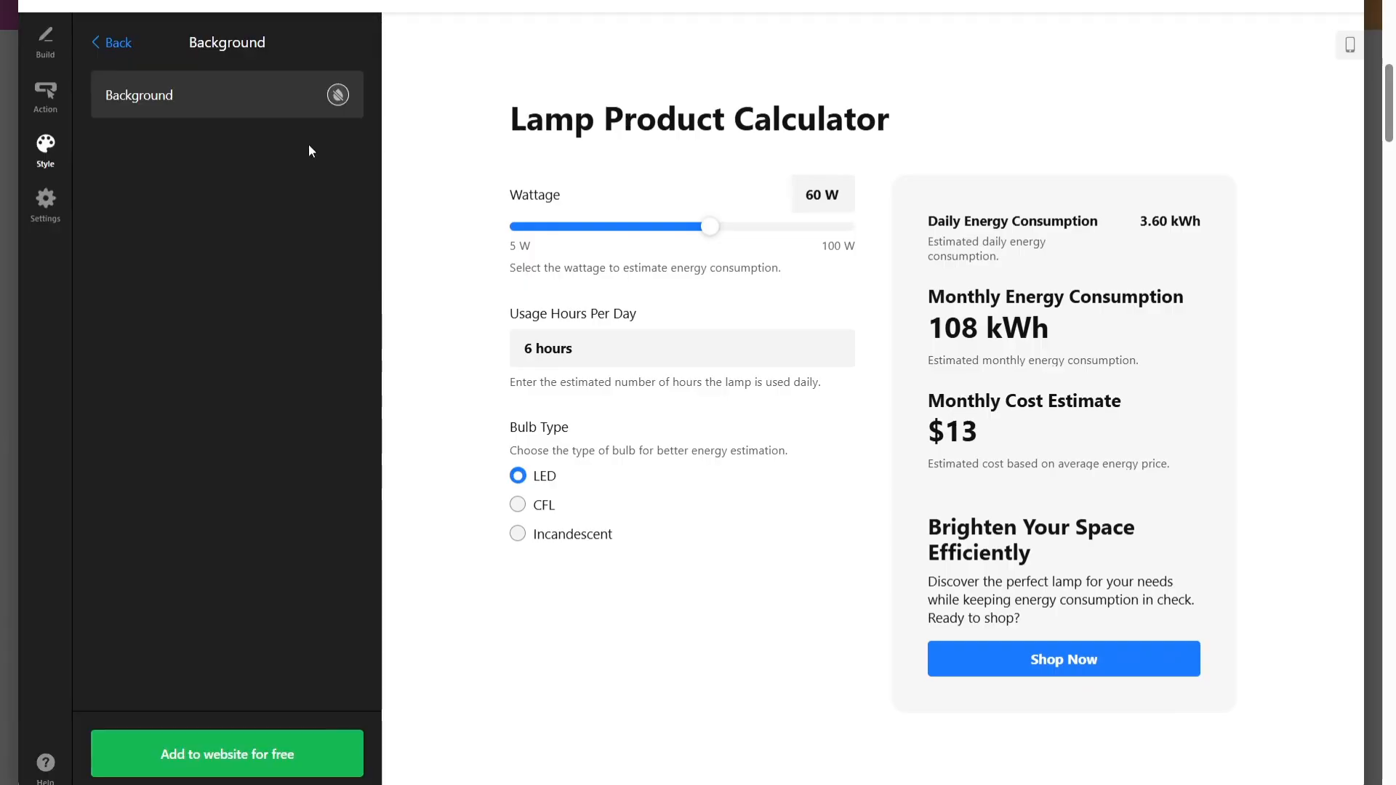
- Examine the choices for the thousands and decimal separators in the calculator settings, leaving both as they are
{"action": "left_click", "coordinate": [45, 223]}
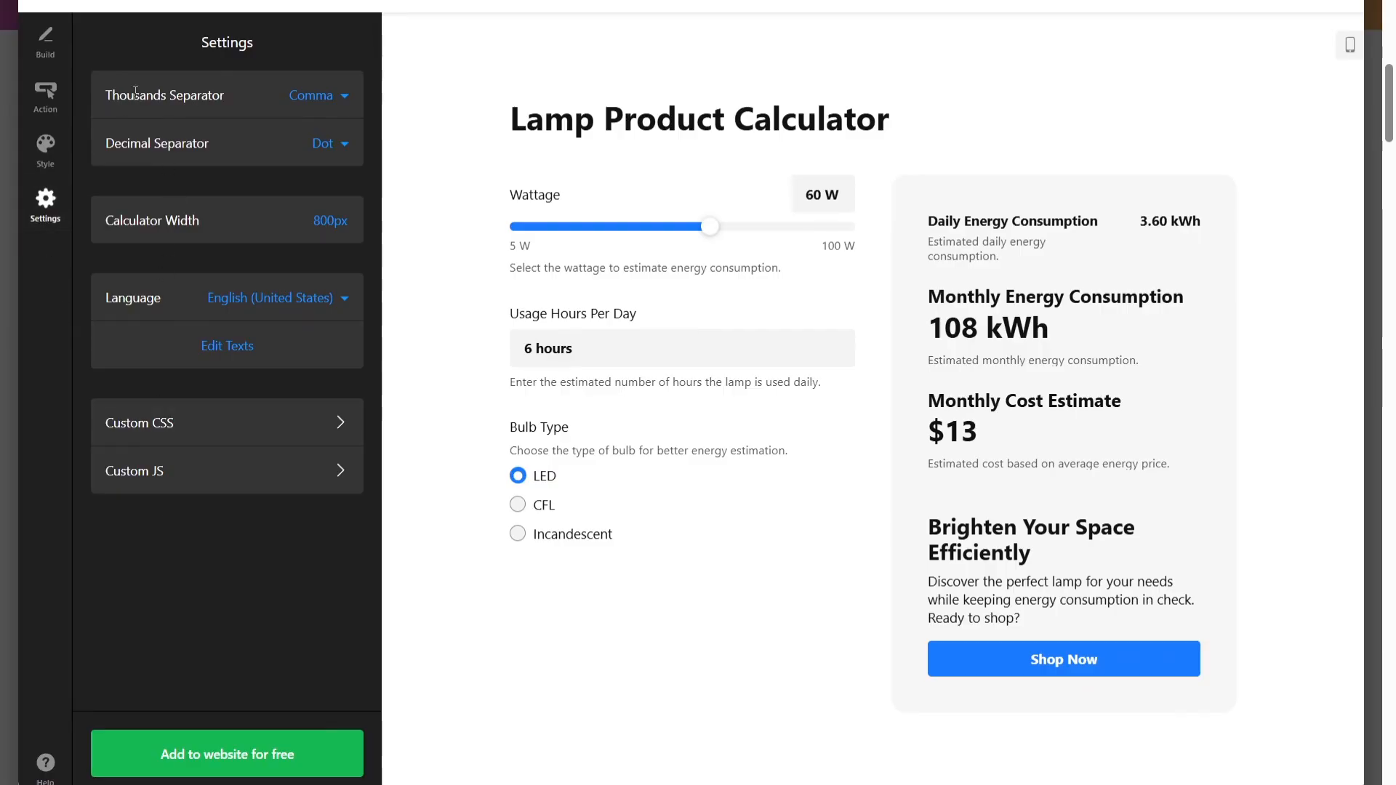
{"action": "left_click_drag", "start_coordinate": [103, 98], "coordinate": [206, 98]}
{"action": "left_click", "coordinate": [248, 94]}
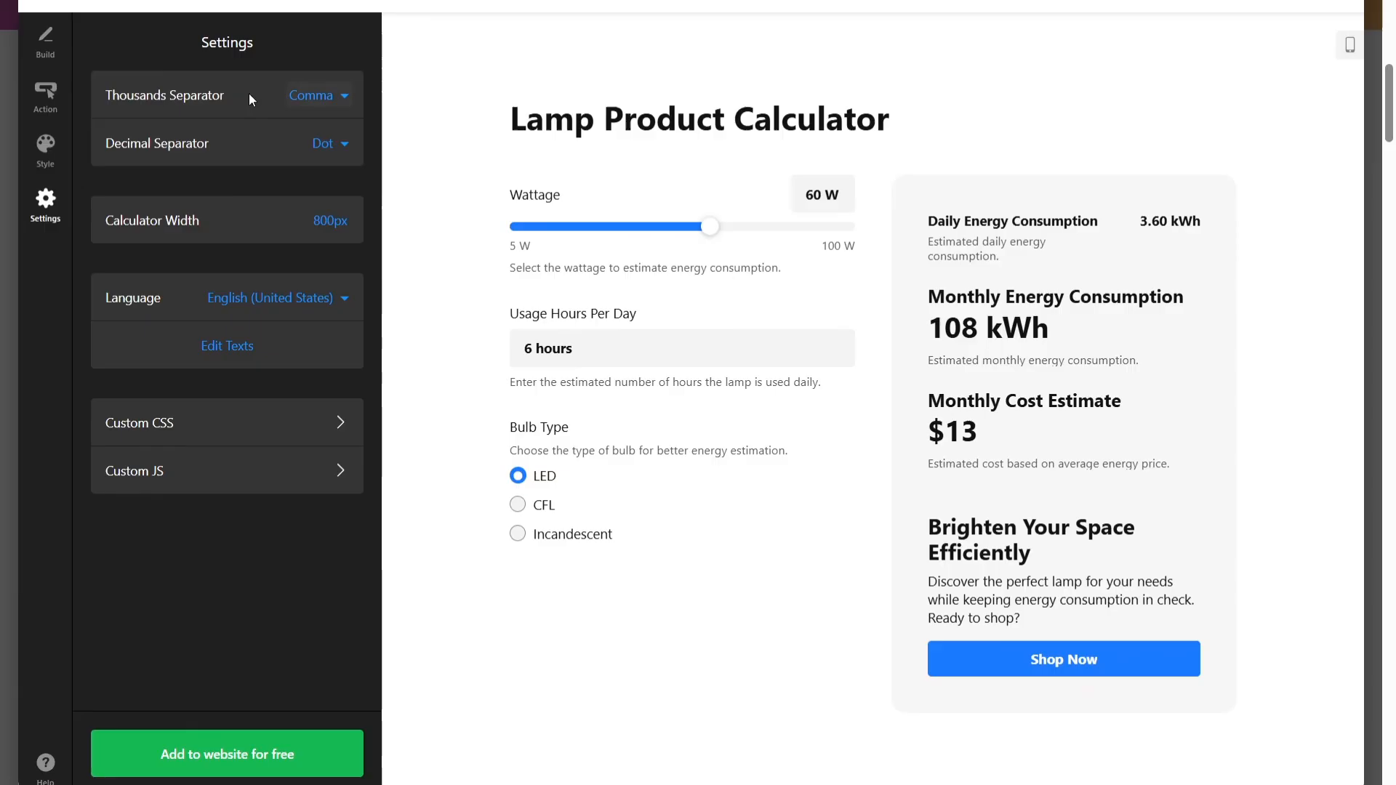
{"action": "left_click", "coordinate": [318, 96]}
{"action": "left_click", "coordinate": [342, 89]}
{"action": "left_click", "coordinate": [323, 143]}
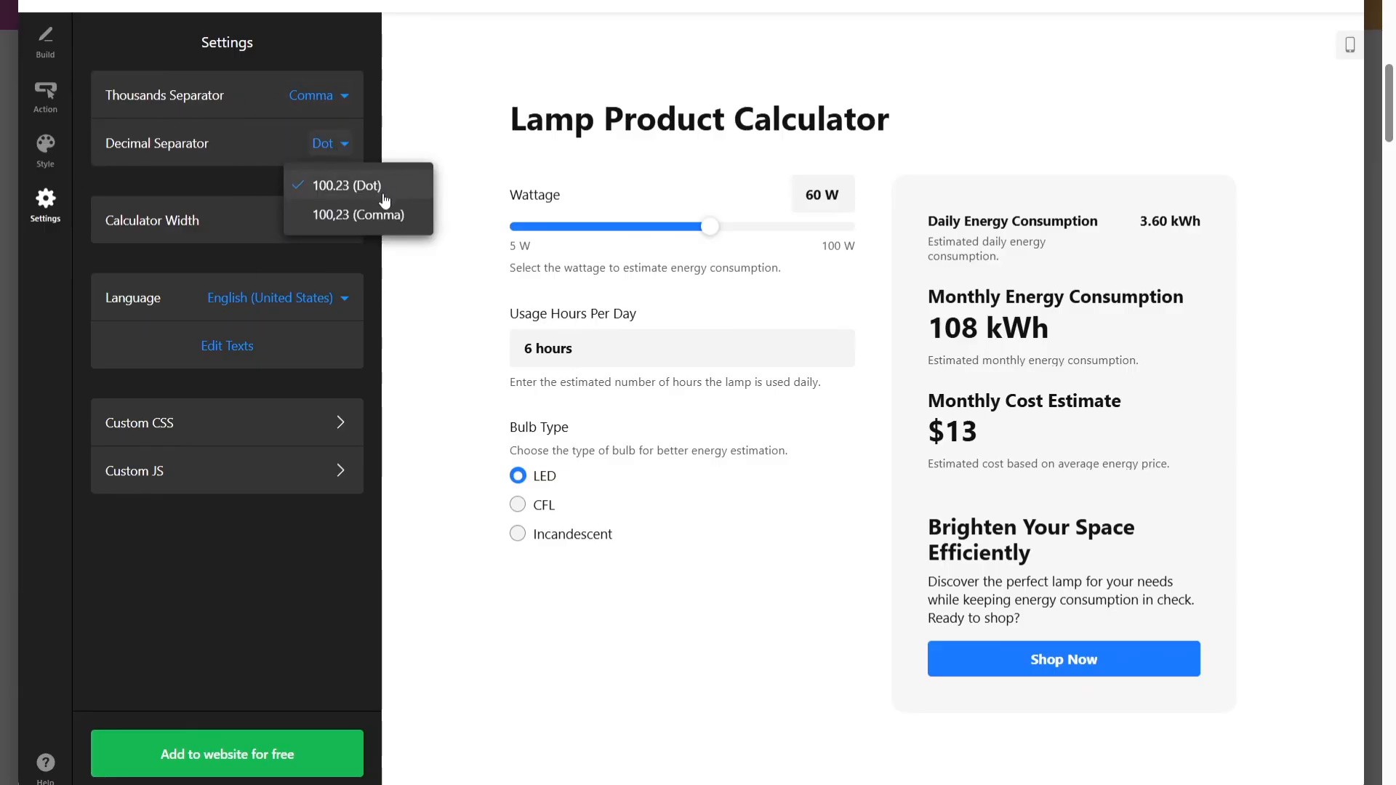
{"action": "left_click", "coordinate": [233, 145]}
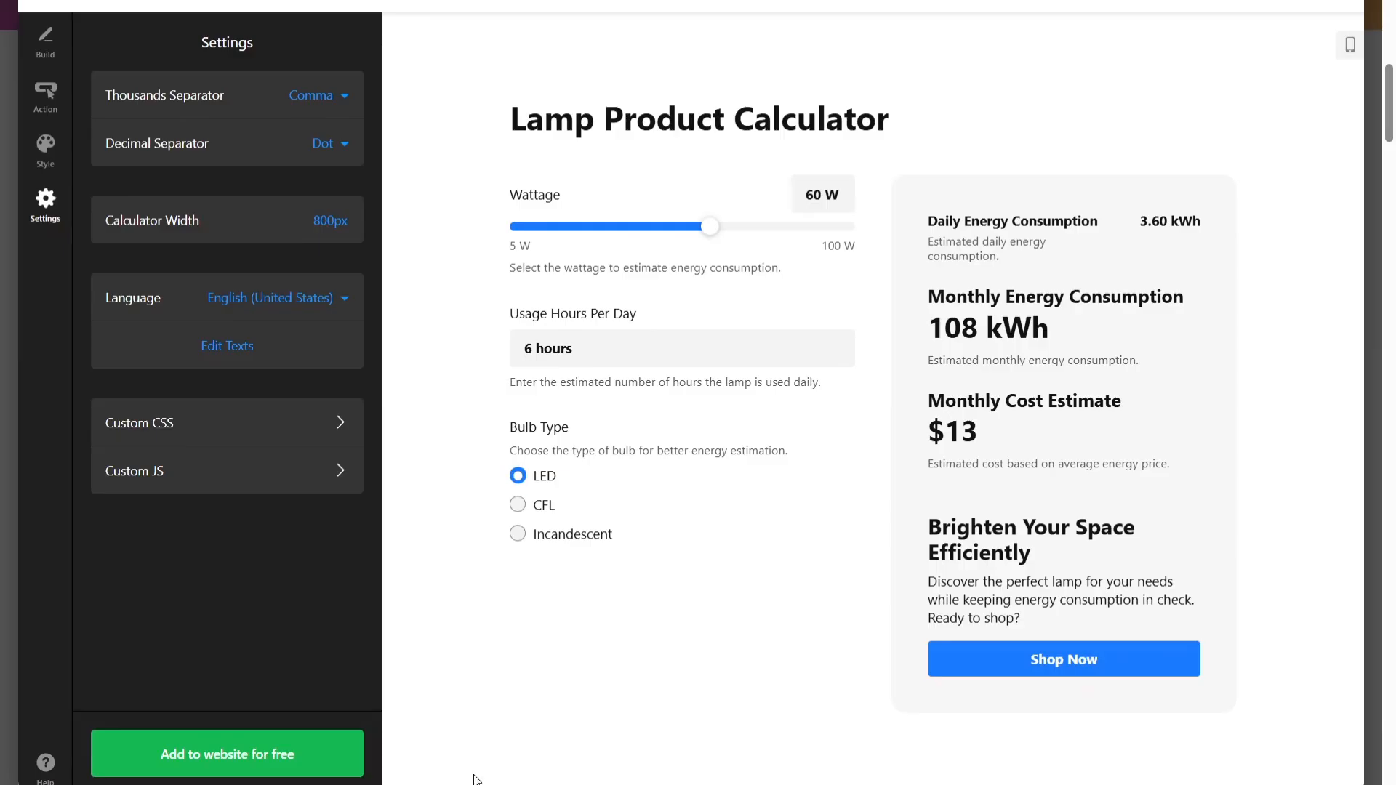
- Publish the lamp calculator on the Free plan and copy its embed code
{"action": "left_click", "coordinate": [296, 774]}
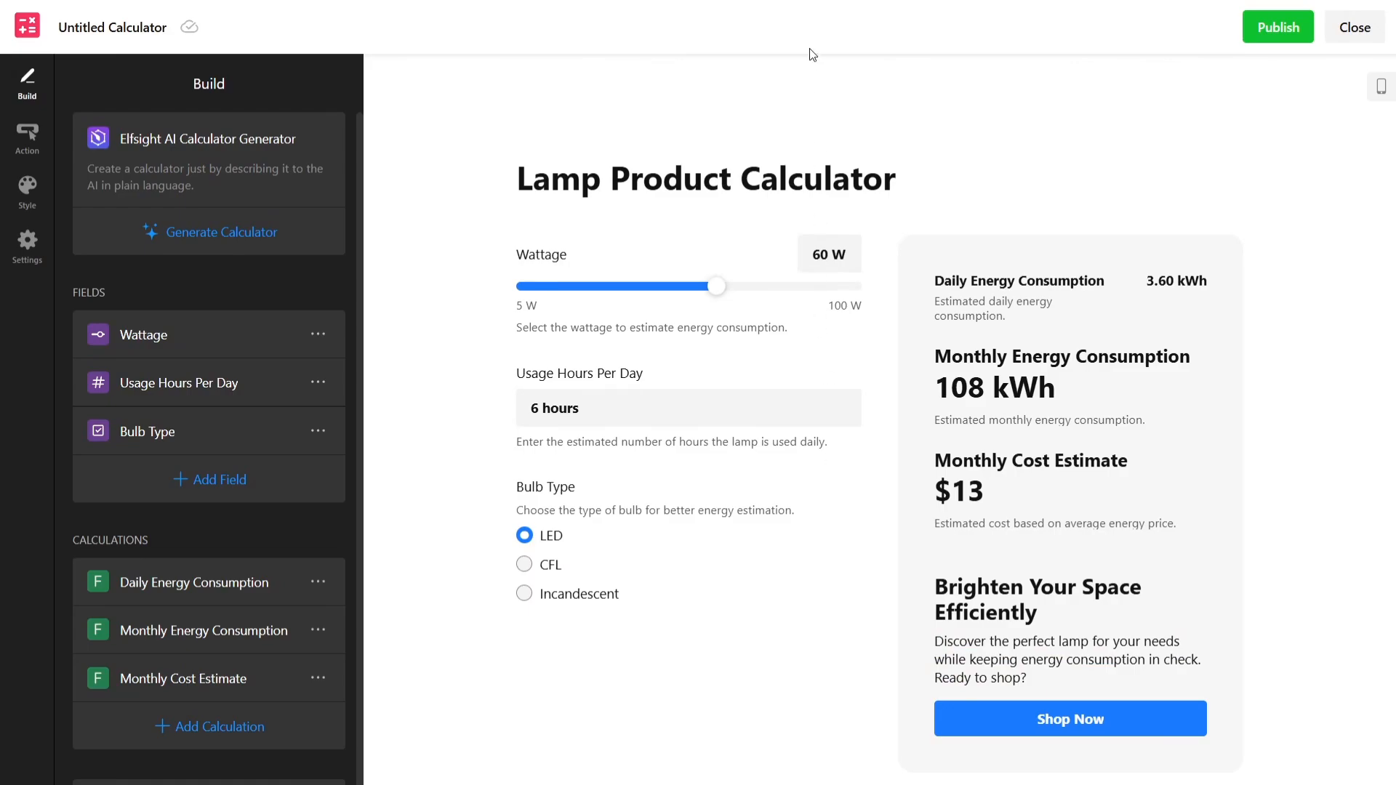
{"action": "left_click", "coordinate": [1266, 35]}
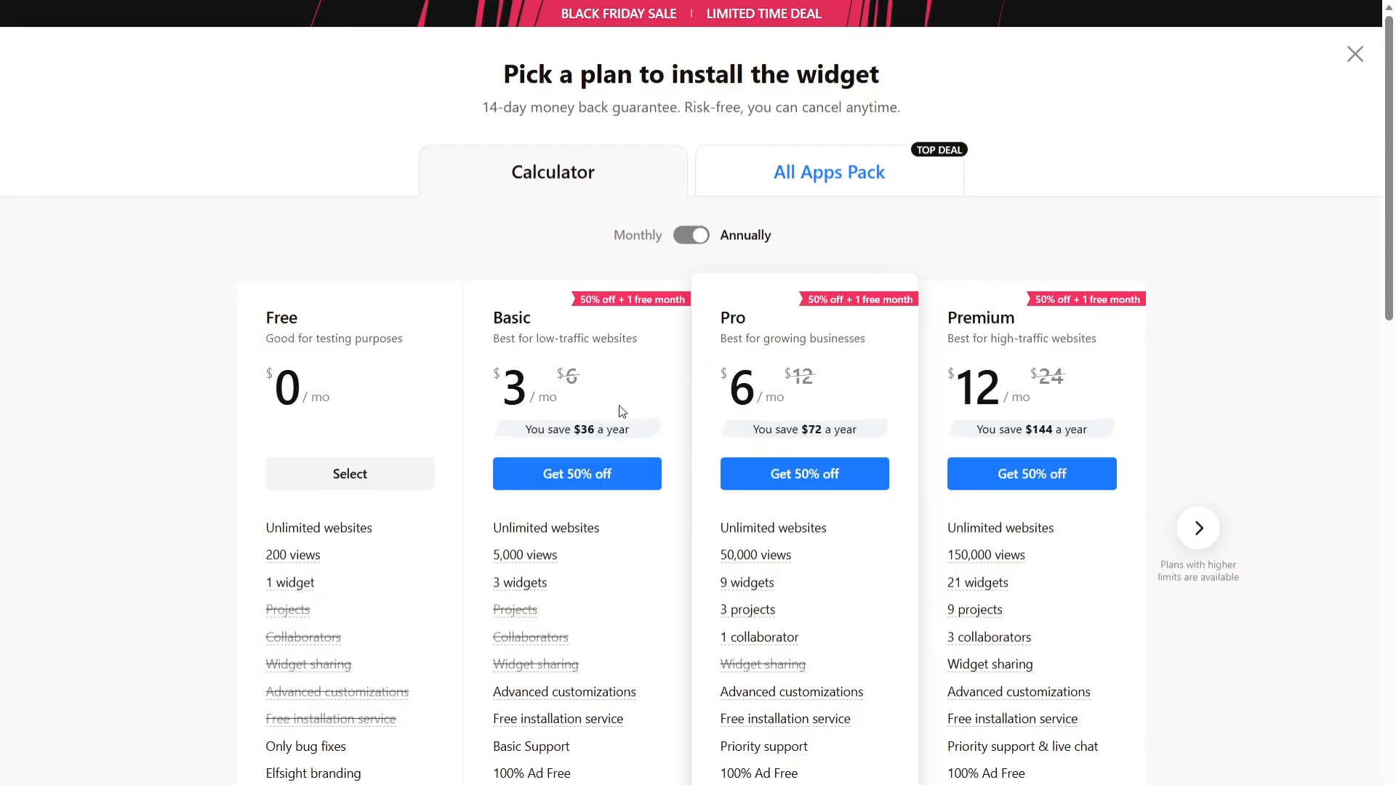
{"action": "left_click", "coordinate": [313, 469]}
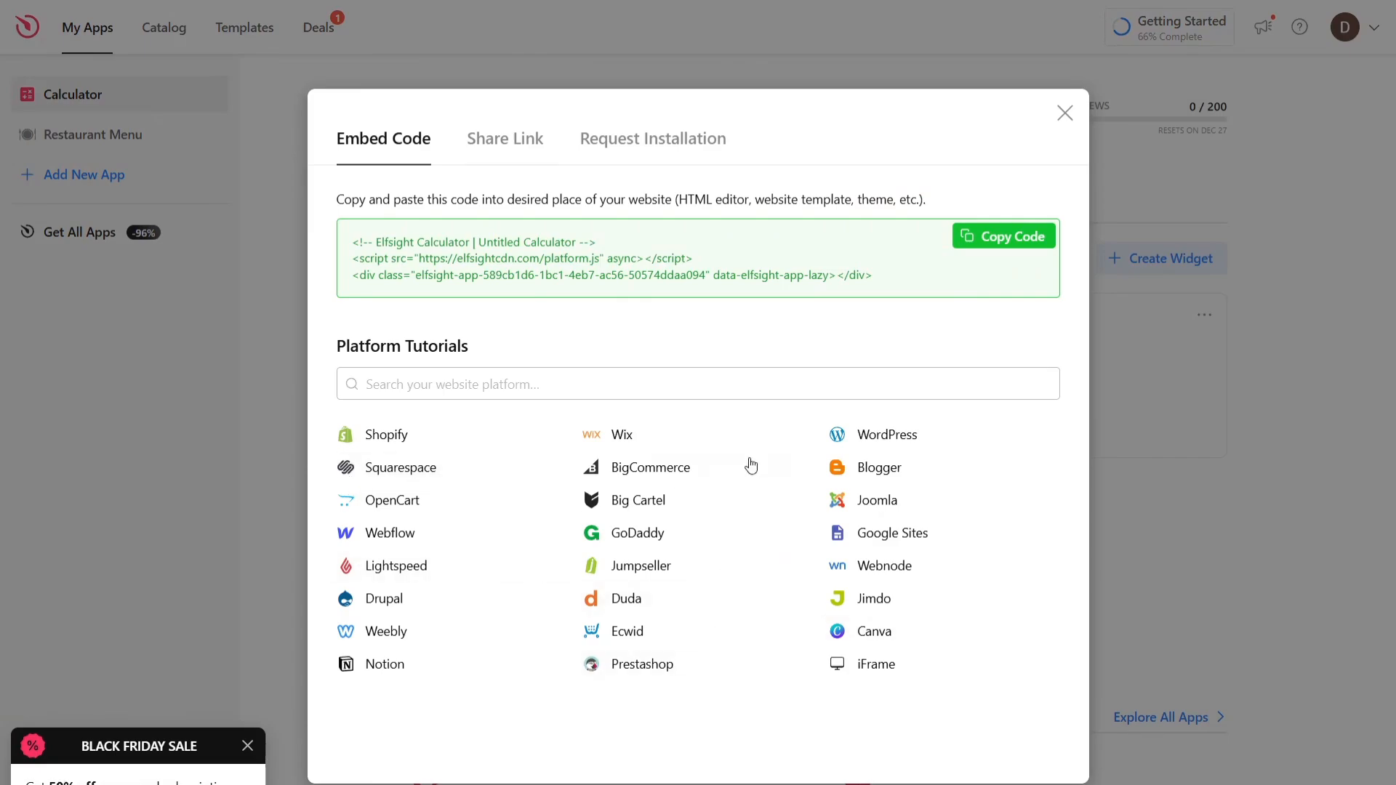
{"action": "left_click", "coordinate": [993, 244]}
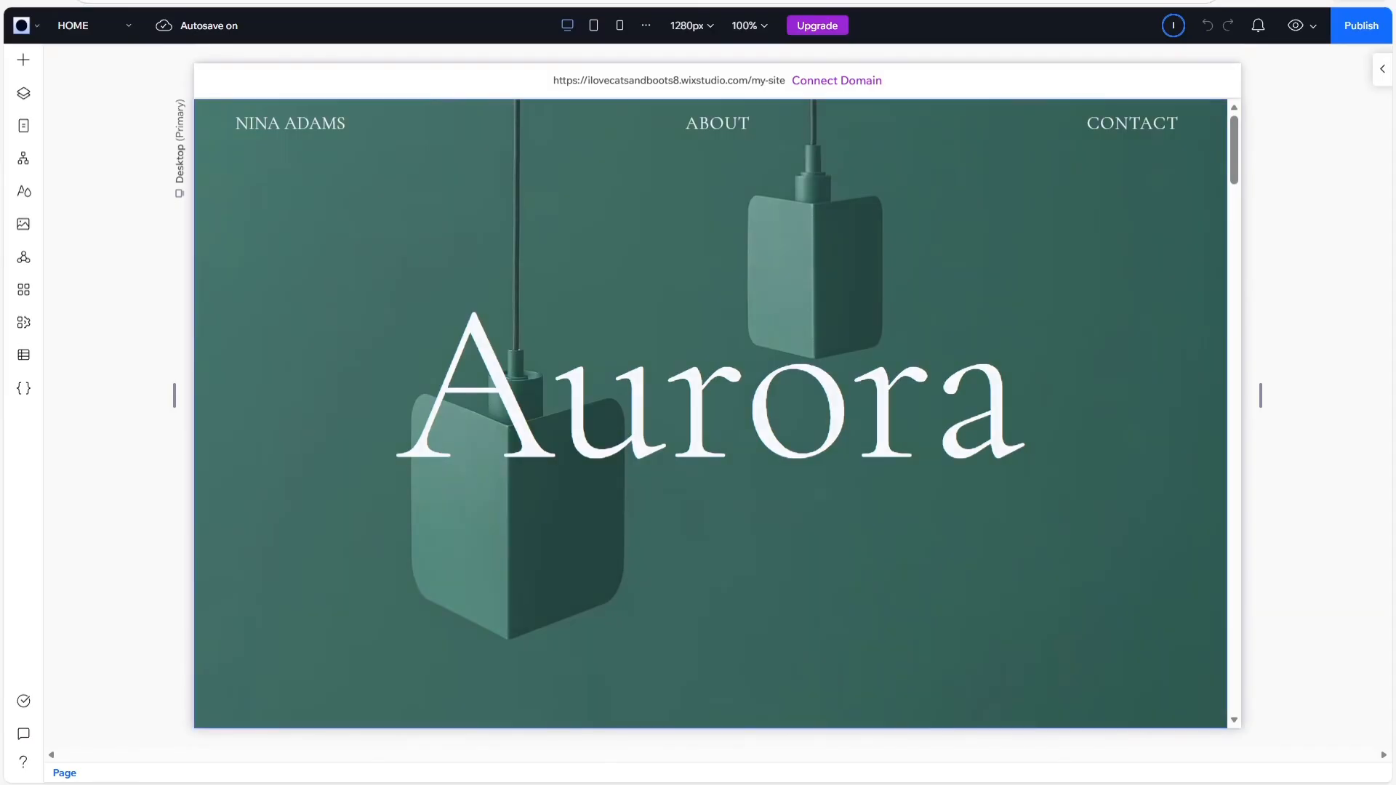
- Switch to the Wix Studio editor and add a blank section directly below the Aurora banner on the HOME page
{"action": "left_click", "coordinate": [1277, 158]}
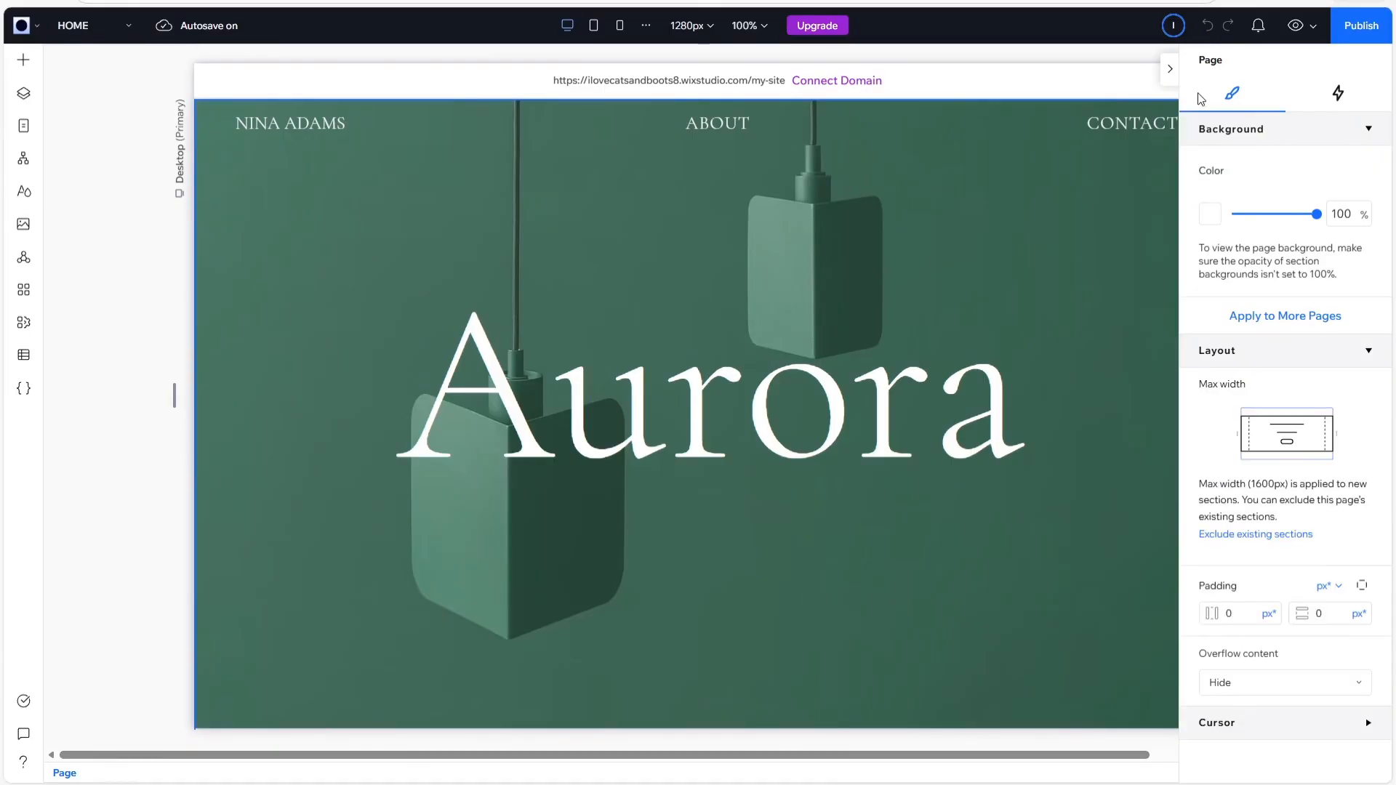
{"action": "left_click", "coordinate": [1170, 68]}
{"action": "scroll", "coordinate": [912, 232], "scroll_direction": "down", "scroll_amount": 4}
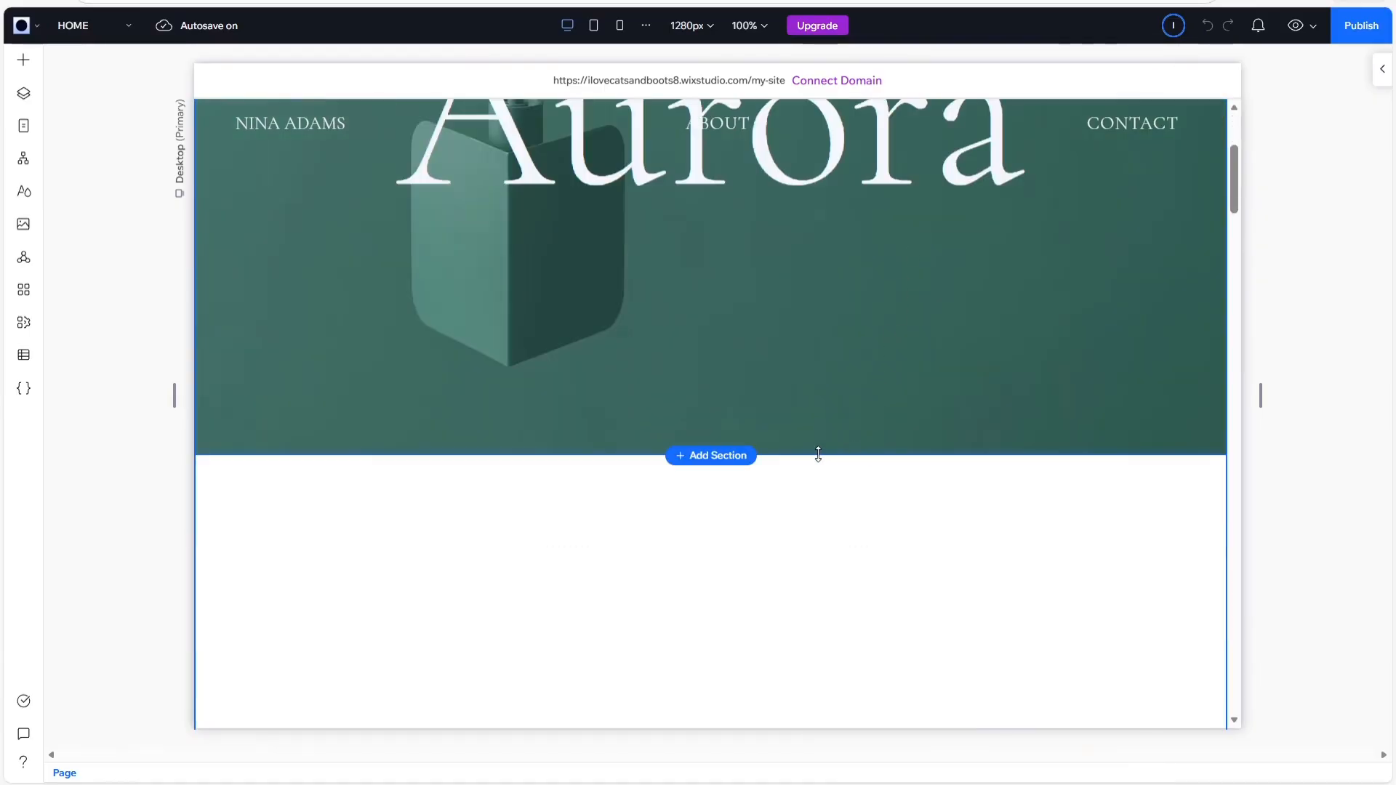
{"action": "left_click", "coordinate": [700, 457]}
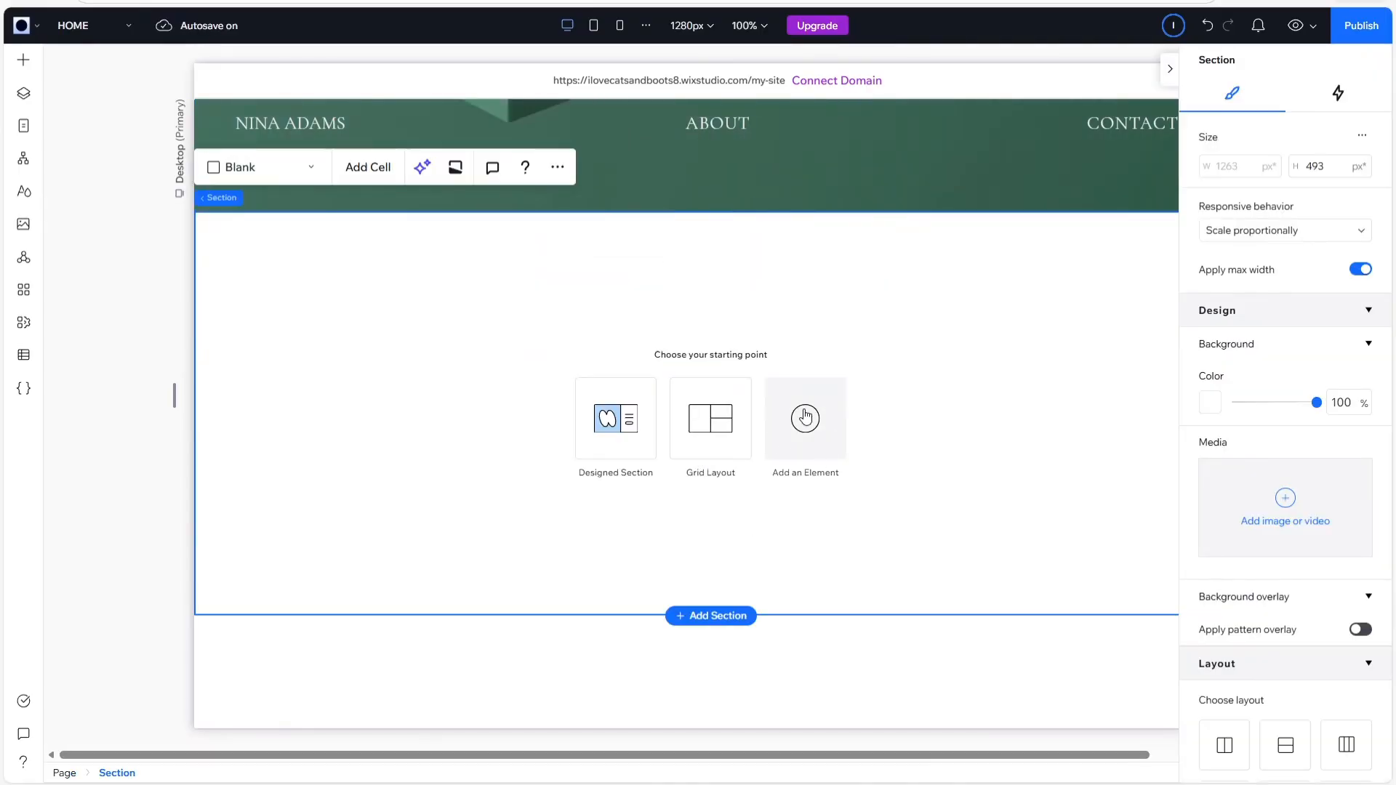
- Add an Embed Code element from the Embed & Social elements to the new blank section
{"action": "left_click", "coordinate": [805, 418]}
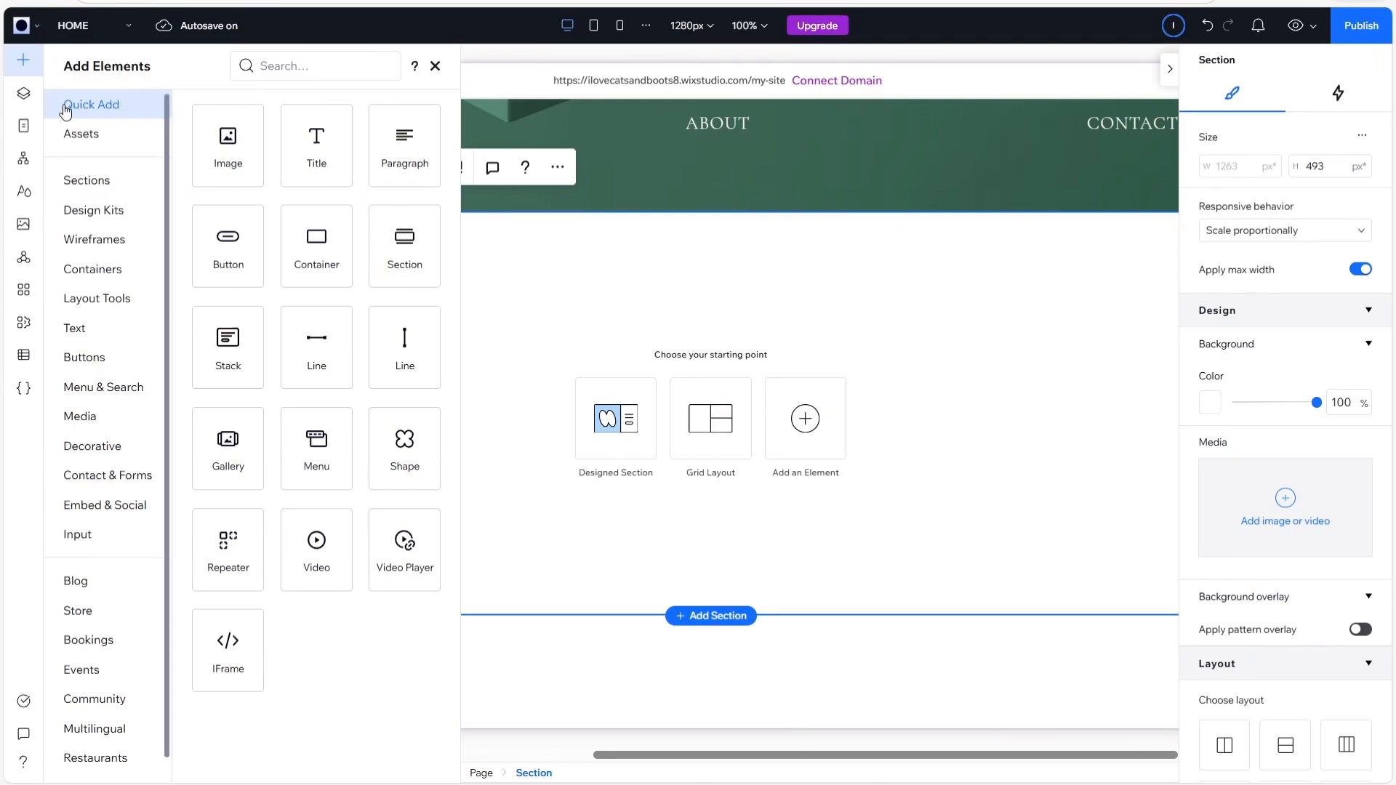
{"action": "left_click", "coordinate": [101, 509]}
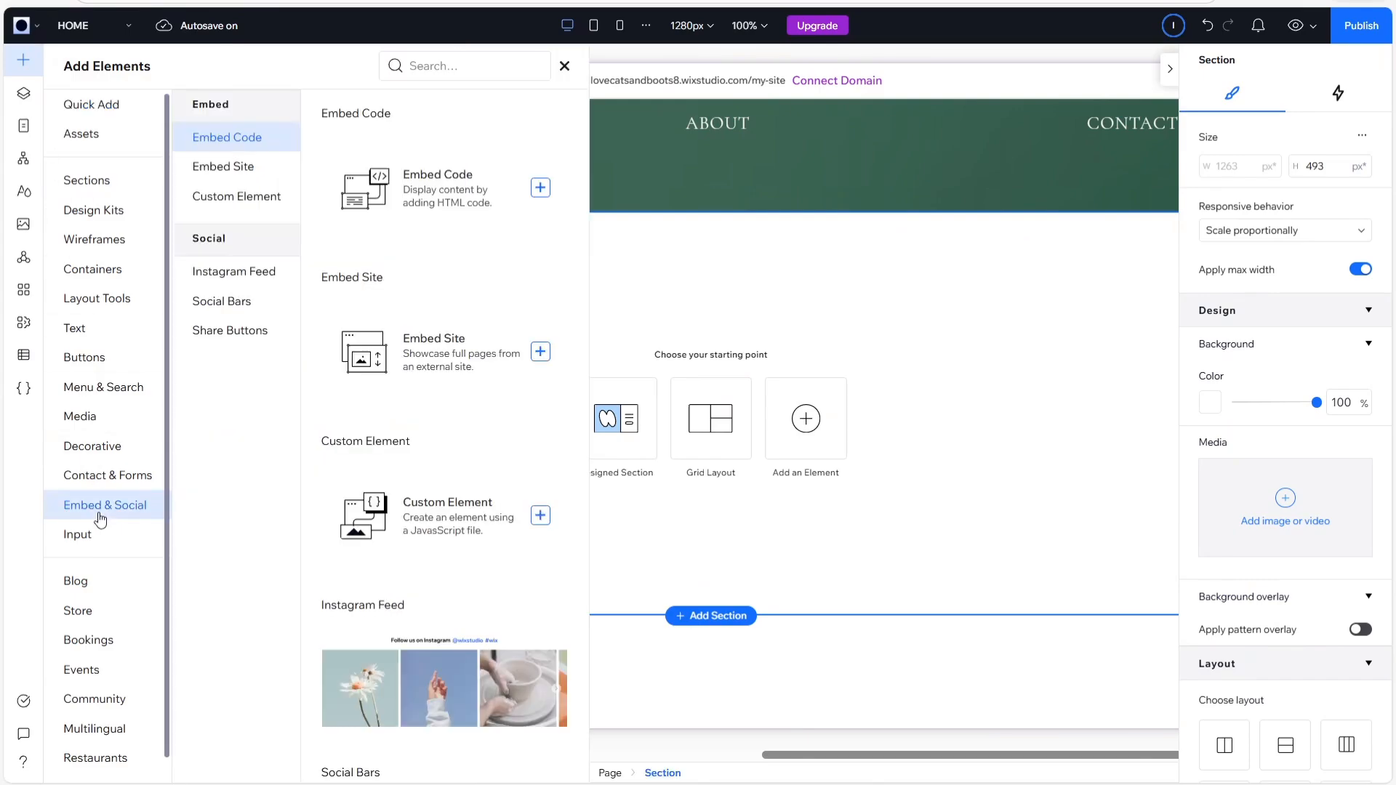
{"action": "left_click", "coordinate": [538, 189]}
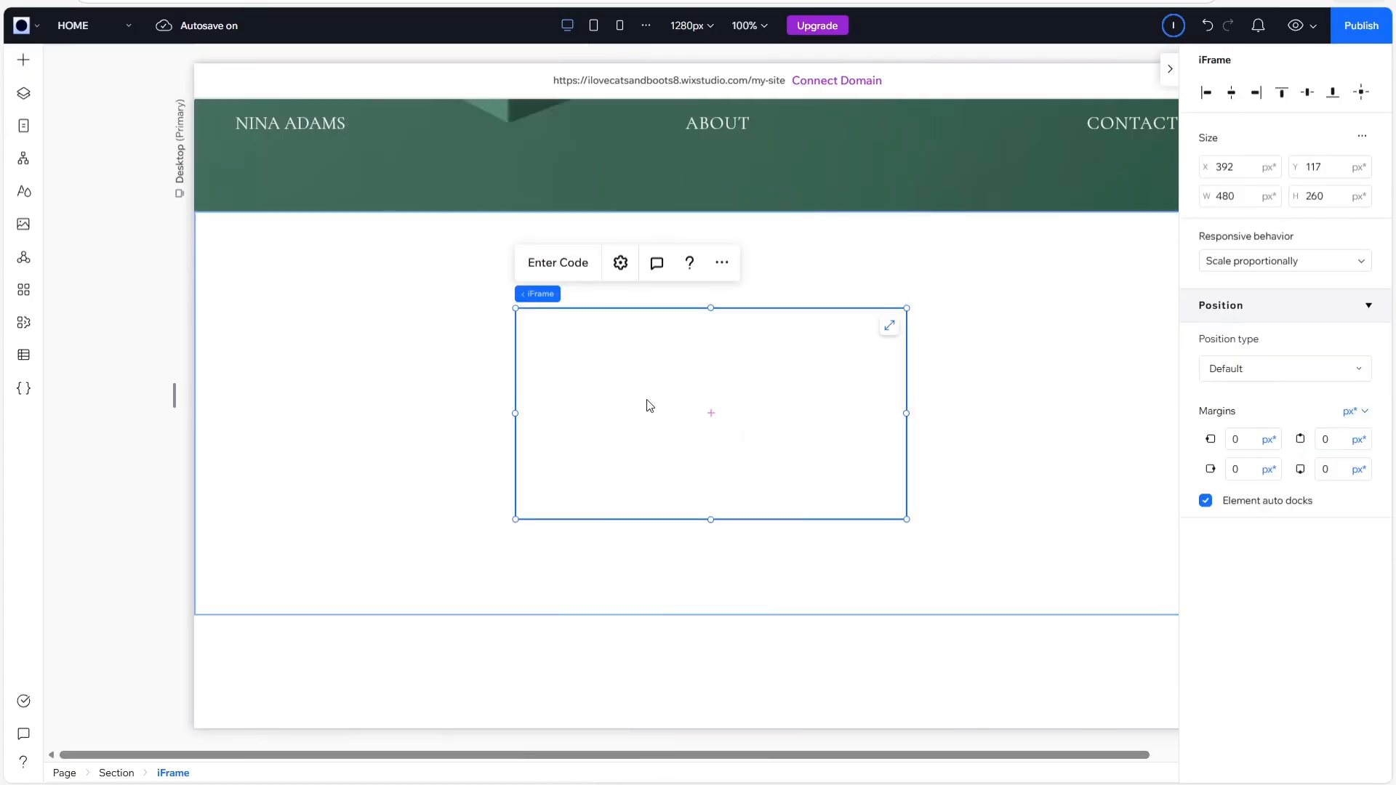
- Replace the placeholder code in the new iFrame element with the copied Elfsight calculator embed code and apply it
{"action": "left_click", "coordinate": [555, 270]}
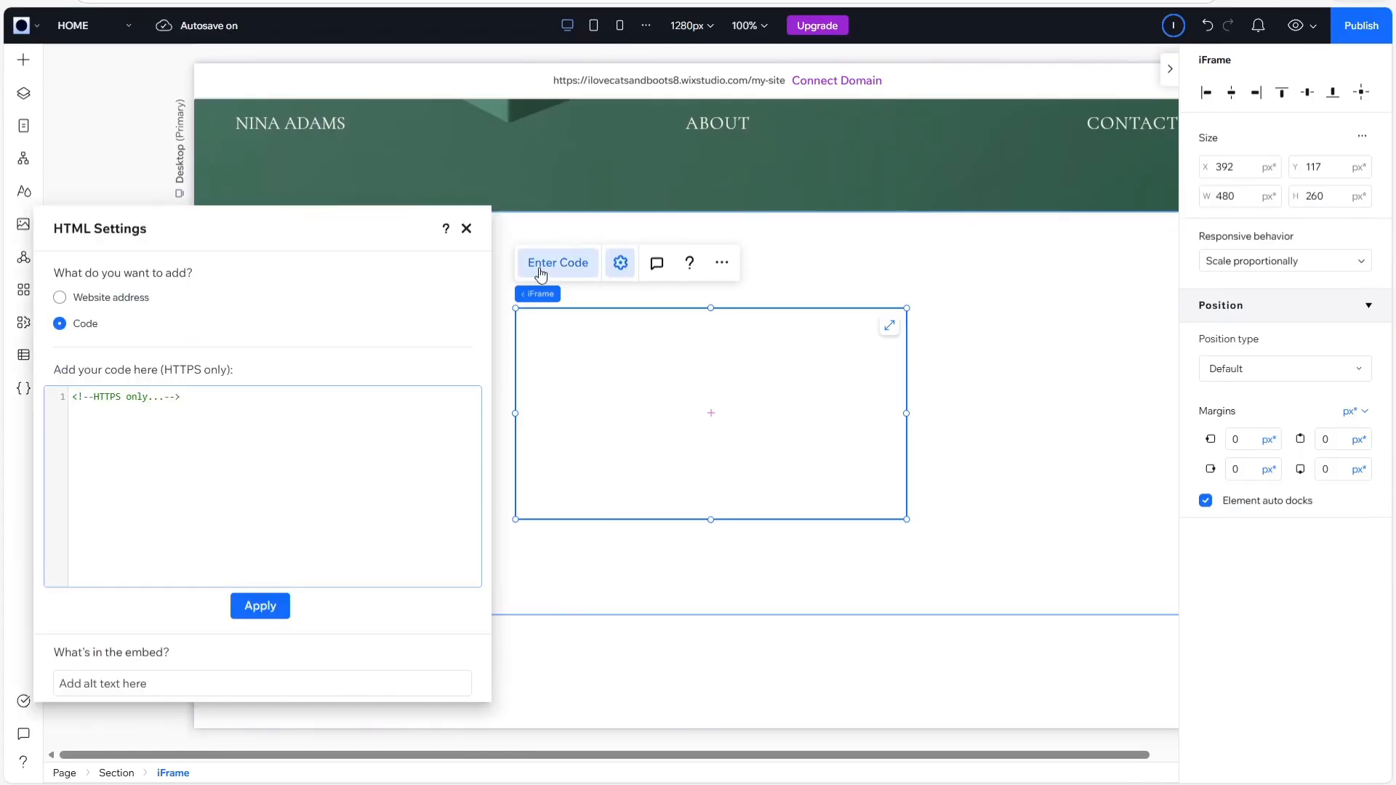
{"action": "left_click_drag", "start_coordinate": [250, 397], "coordinate": [64, 402]}
{"action": "key", "text": "BackSpace"}
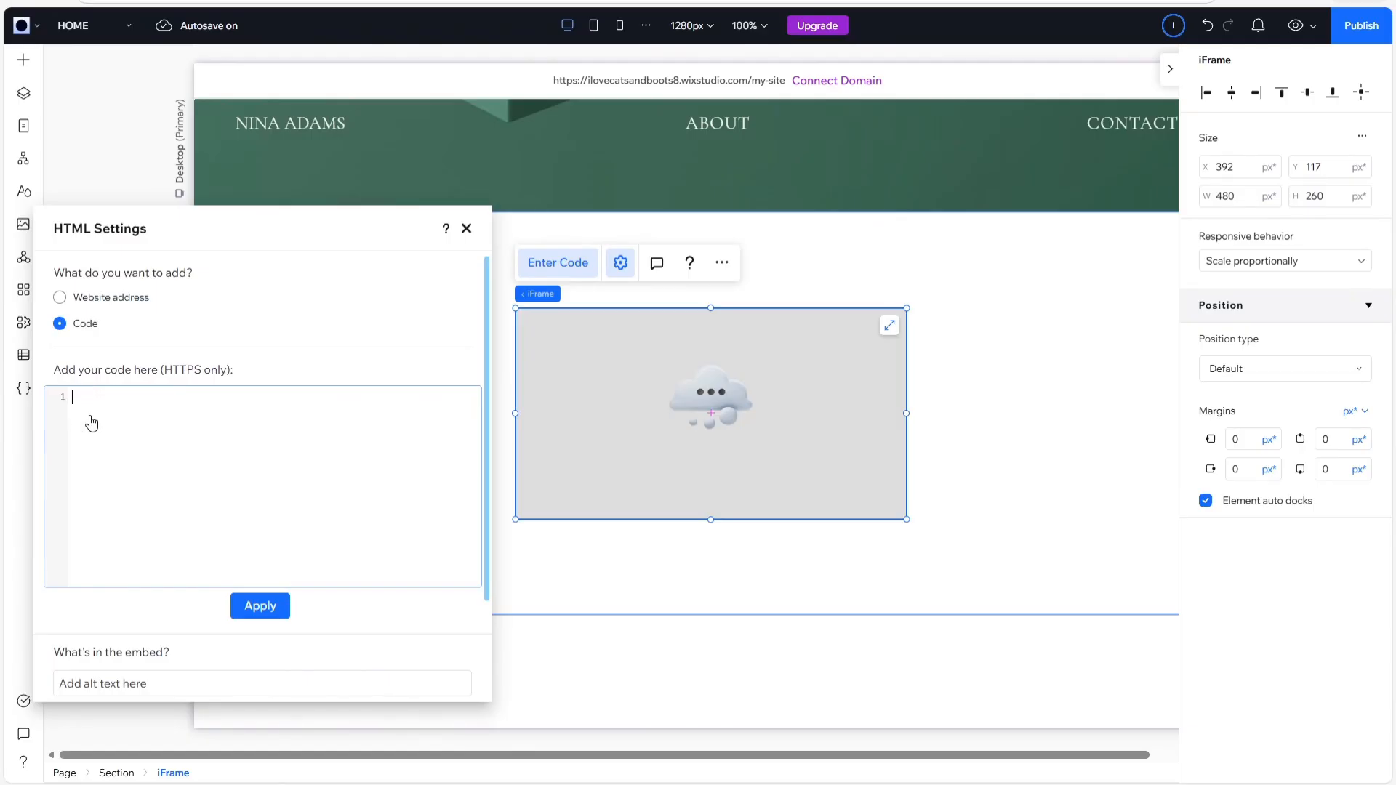
{"action": "type", "text": "<!-- Elfsight Calculator | Untitled Calculator --> <script src=\"https://elfsightcdn.com/platform.js\" async></script> <div class=\"elfsight-app-589cb1d6-1bc1-4eb7-ac56-50574ddaa094\" data-elfsight-app-lazy></div>"}
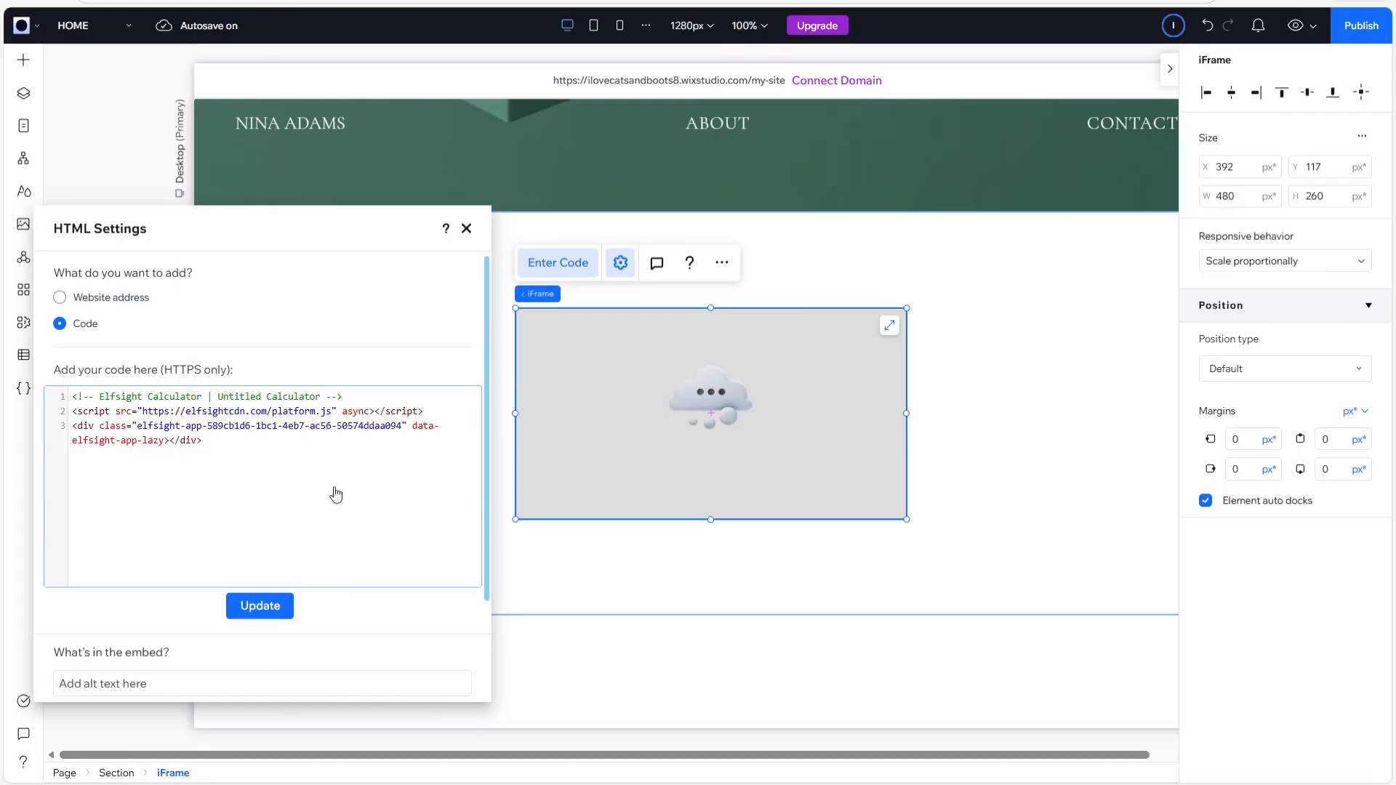
{"action": "left_click", "coordinate": [252, 608]}
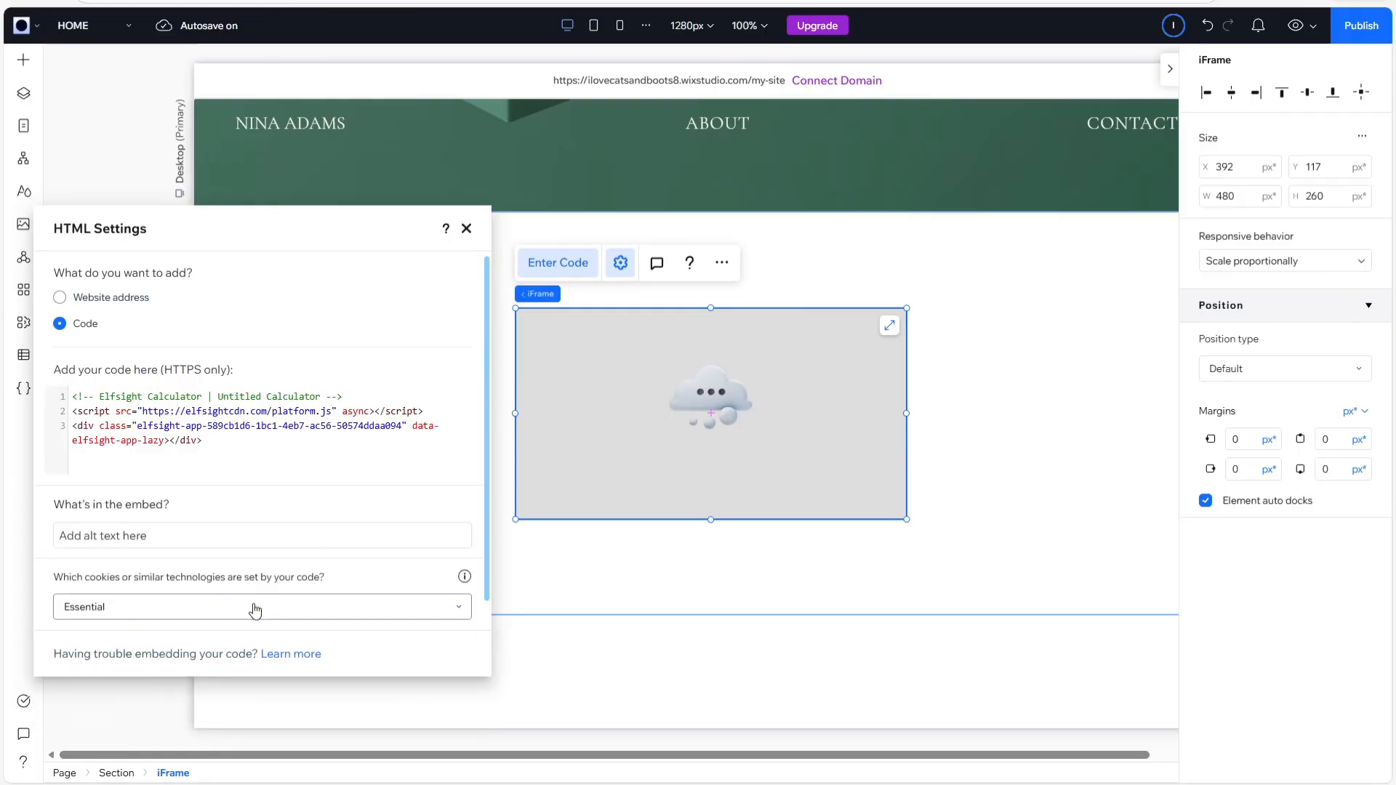
- Stretch the Lamp Product Calculator iFrame horizontally so it spans the full width of its section
{"action": "left_click", "coordinate": [598, 467]}
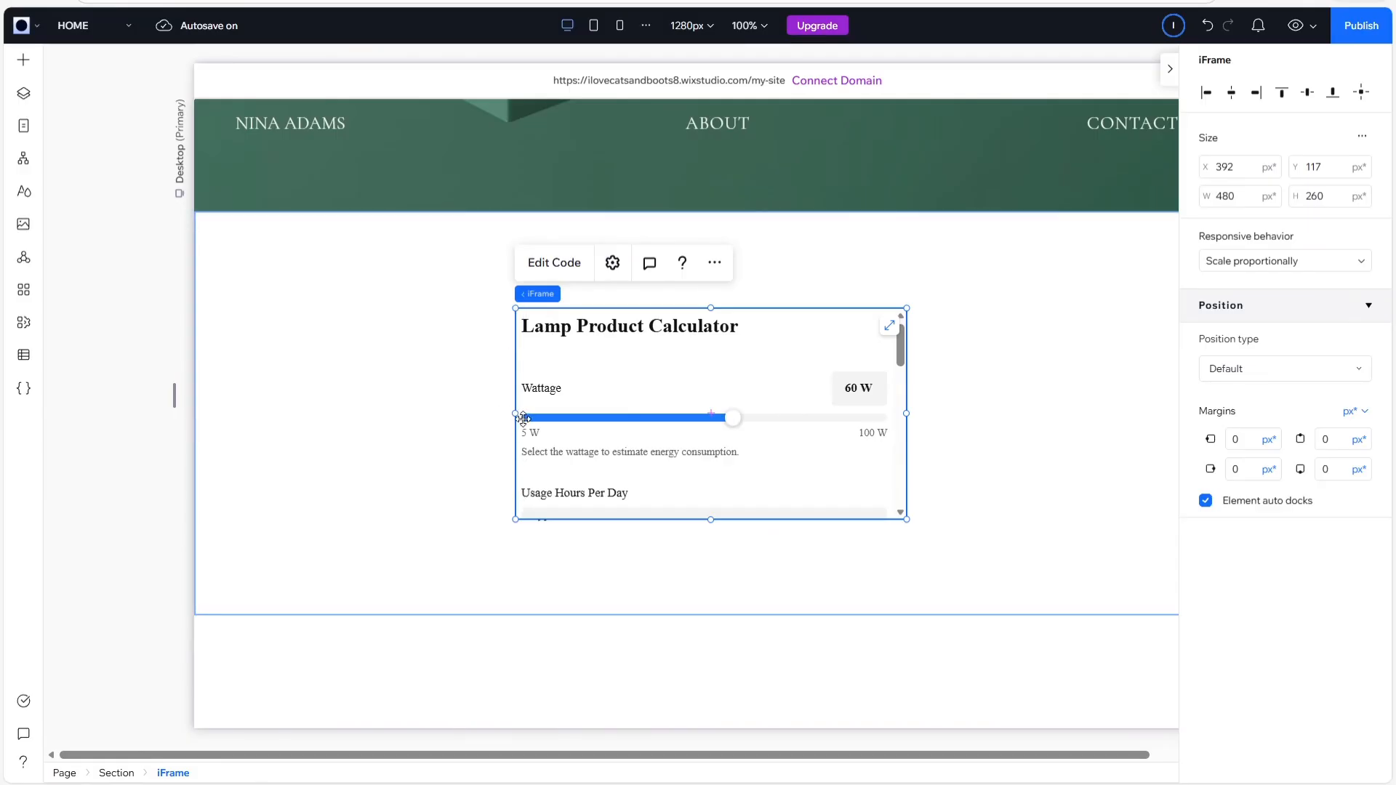
{"action": "left_click_drag", "start_coordinate": [514, 413], "coordinate": [202, 451]}
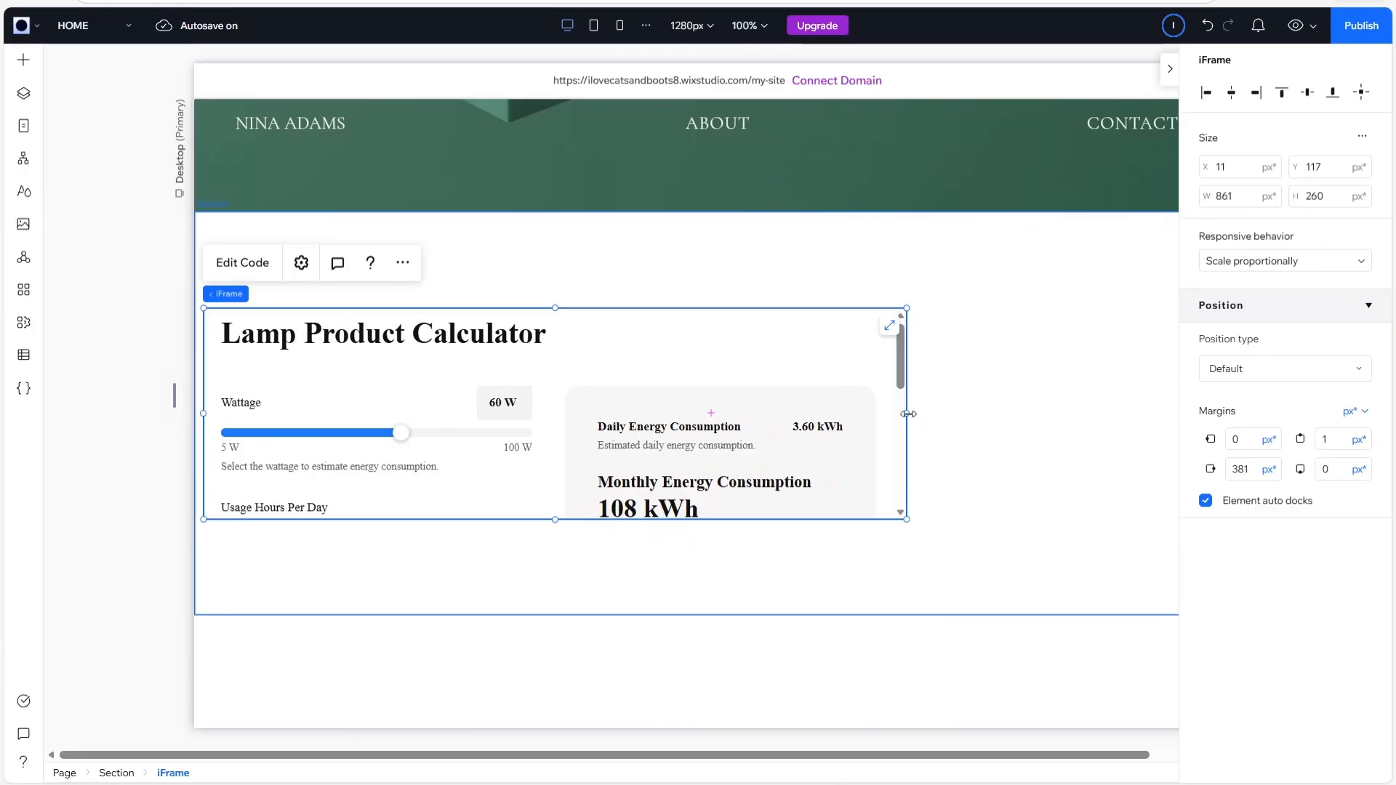
{"action": "left_click_drag", "start_coordinate": [906, 417], "coordinate": [1179, 416]}
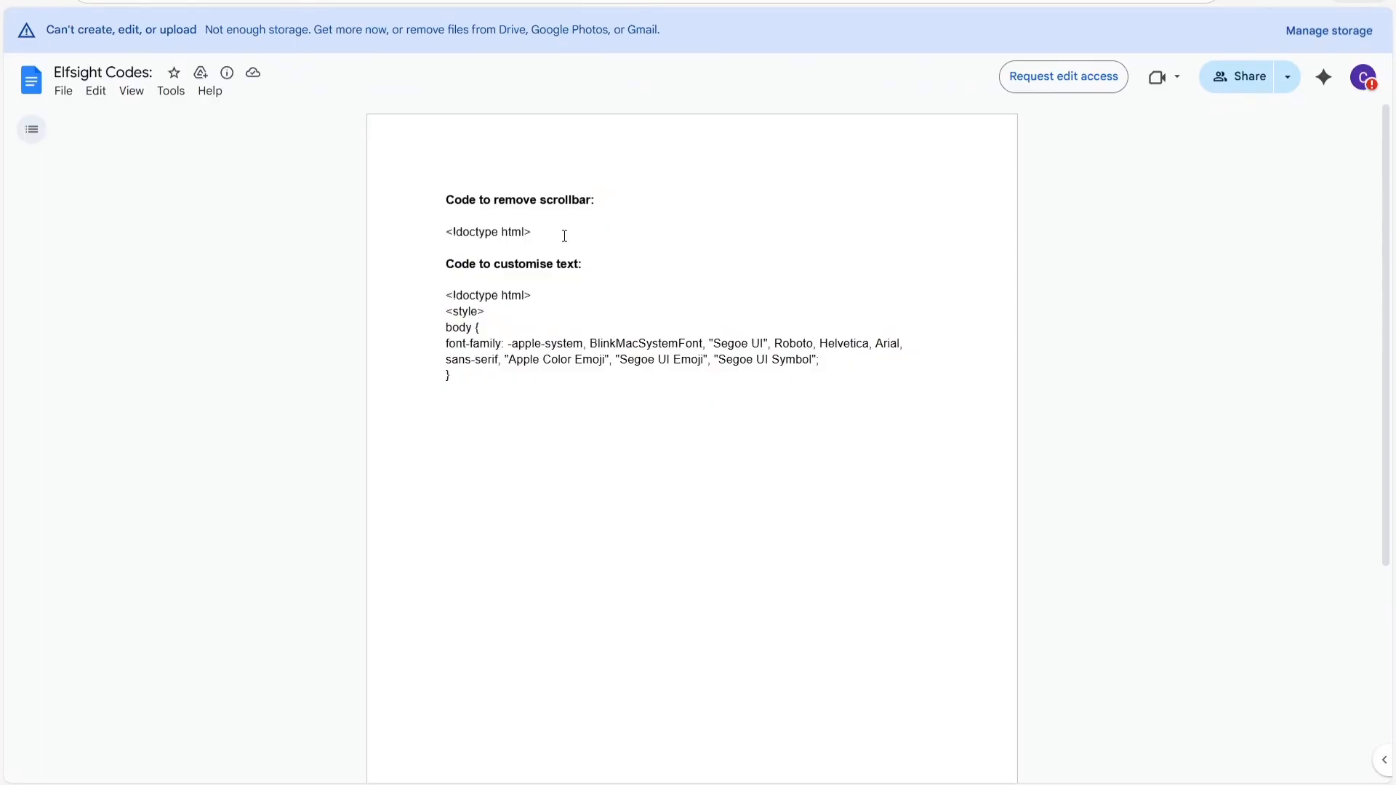
- Switch to the Elfsight Codes document in Google Docs and copy the whole snippet under "Code to customise text"
{"action": "left_click_drag", "start_coordinate": [444, 267], "coordinate": [636, 264]}
{"action": "left_click", "coordinate": [575, 305]}
{"action": "left_click_drag", "start_coordinate": [445, 295], "coordinate": [505, 374]}
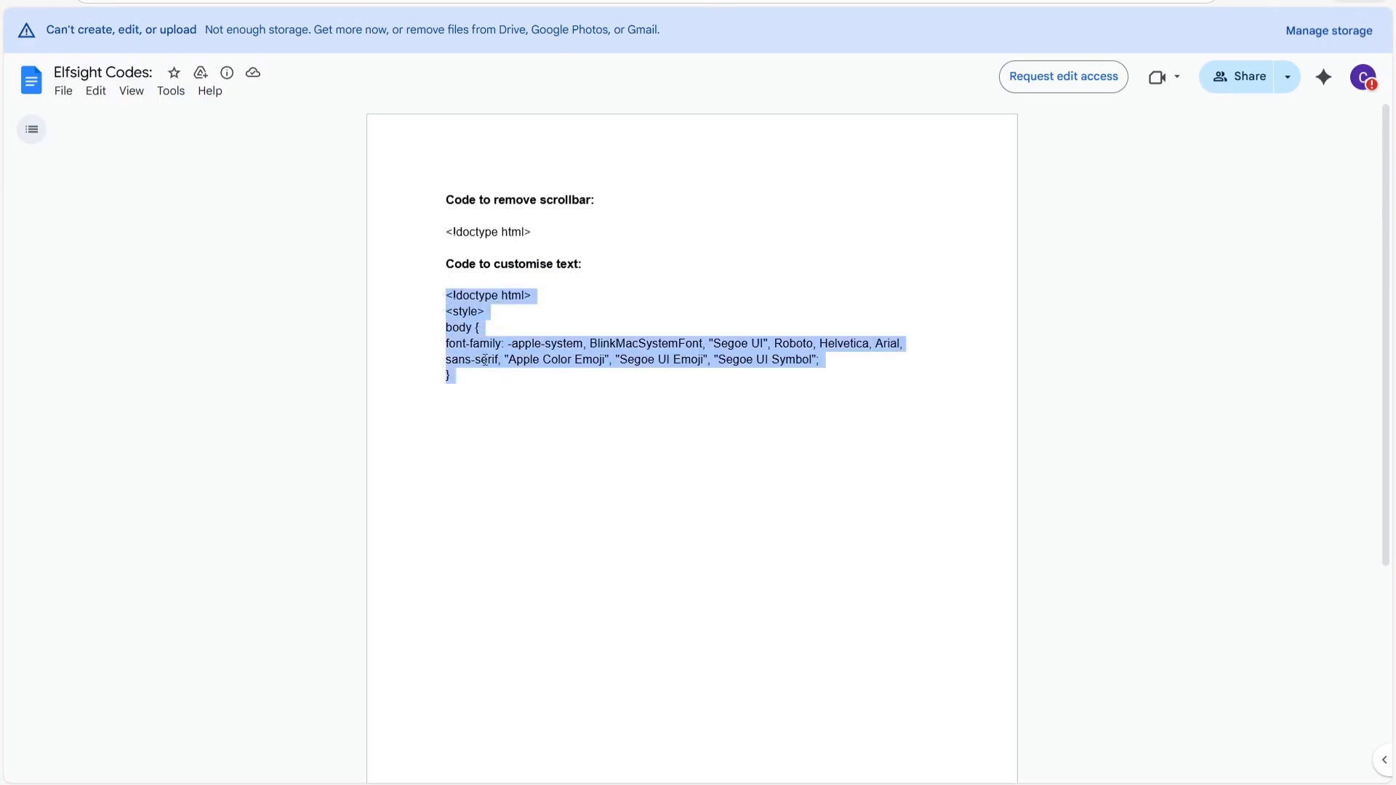
{"action": "right_click", "coordinate": [487, 365]}
{"action": "left_click", "coordinate": [509, 379]}
{"action": "left_click", "coordinate": [508, 385]}
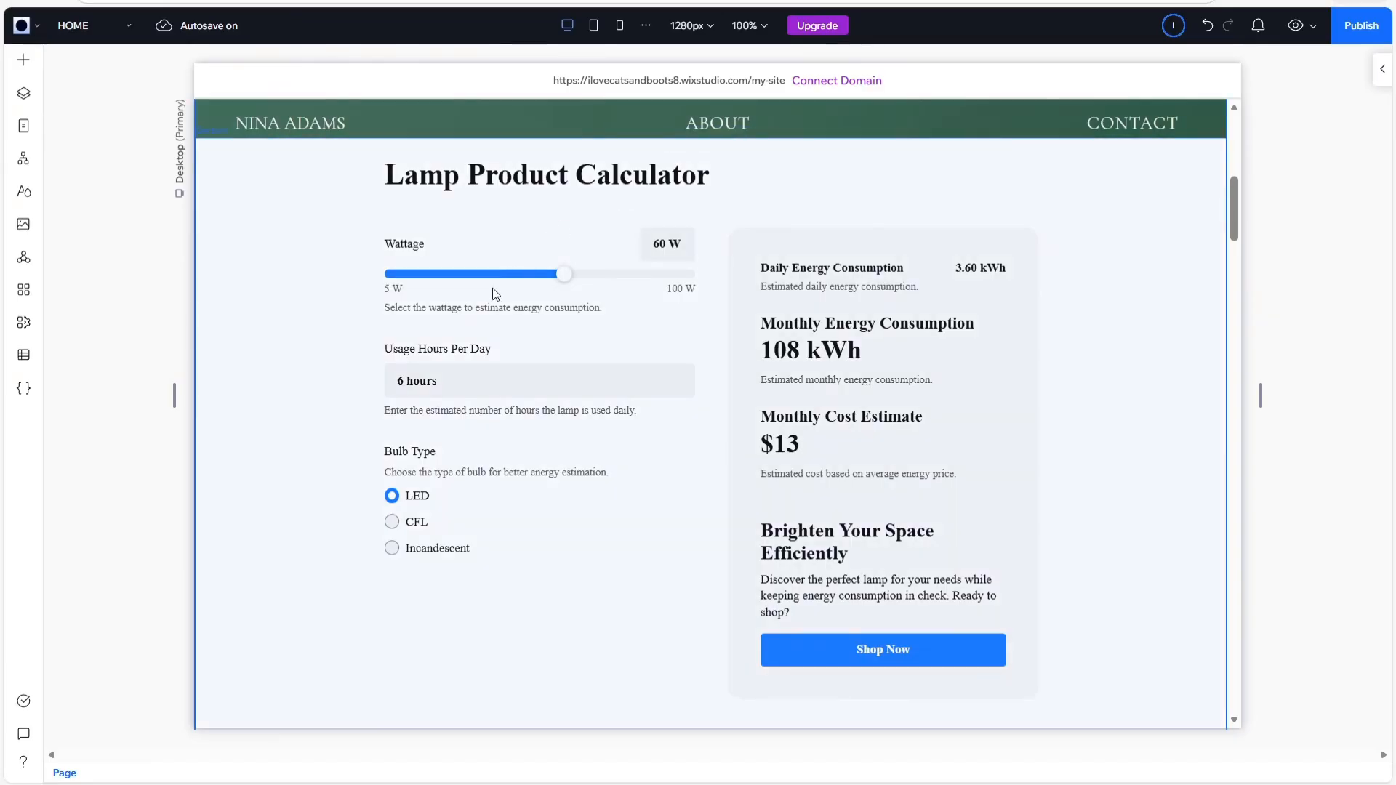
- Back in Wix Studio, replace the iFrame's scrollbar-hiding CSS after the opening style tag with the copied text-customising snippet and update the embed
{"action": "left_click", "coordinate": [488, 308]}
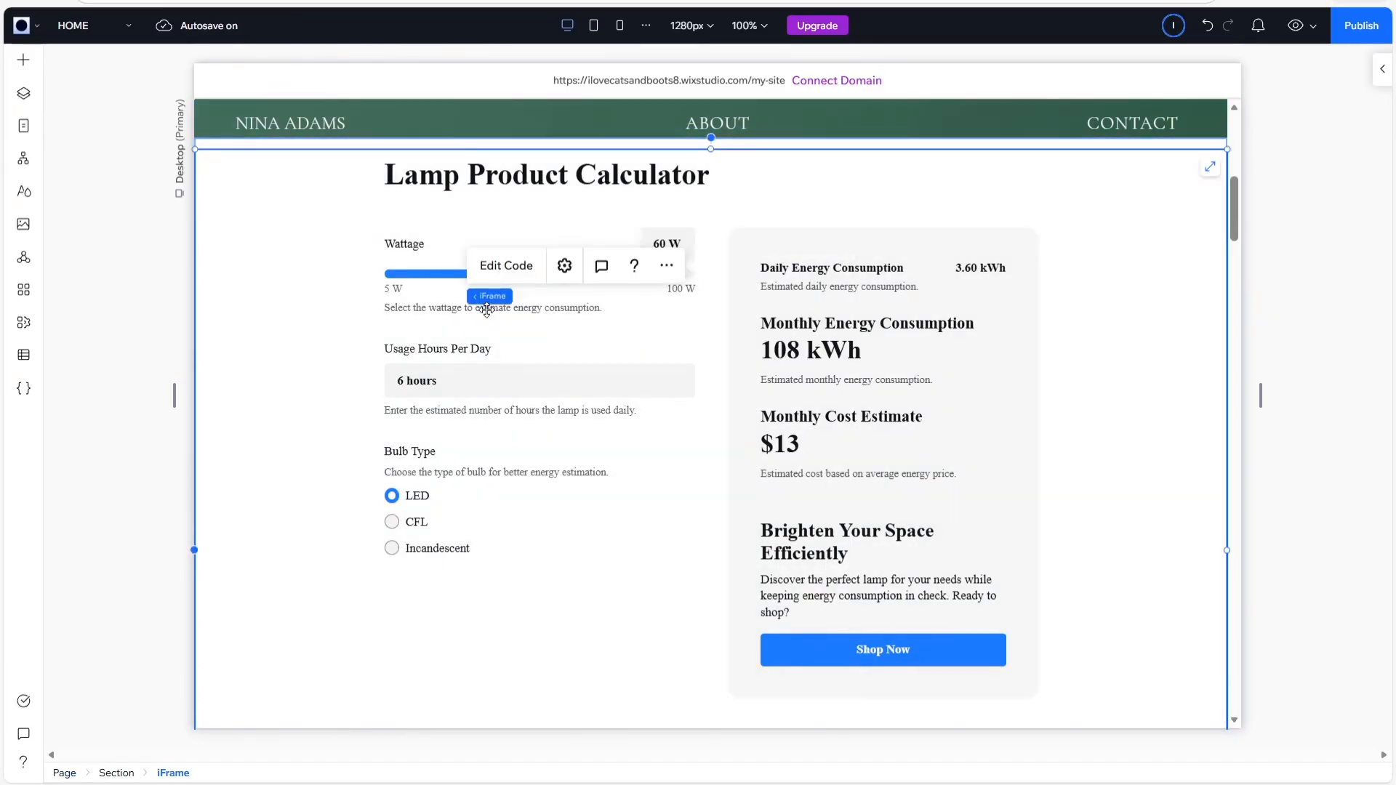
{"action": "left_click", "coordinate": [512, 273]}
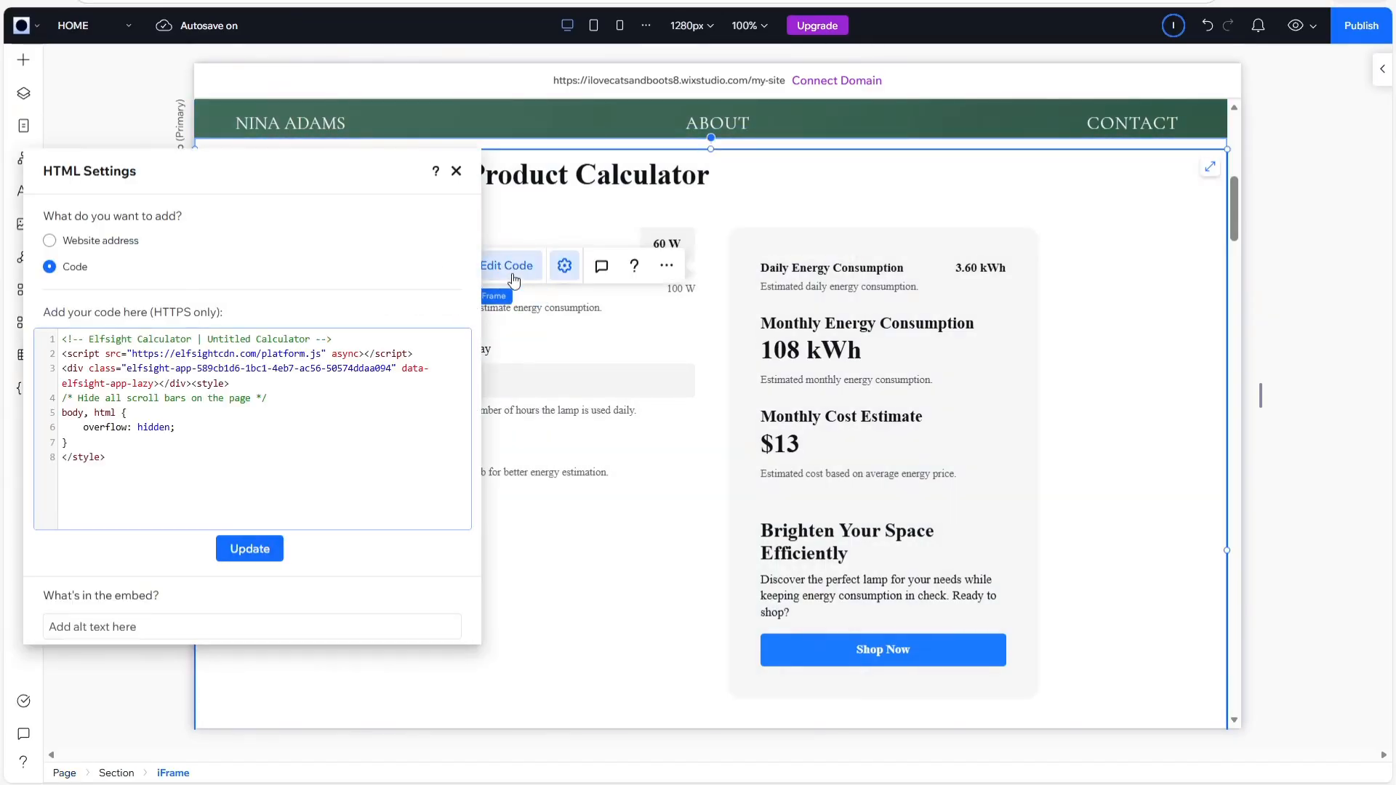
{"action": "left_click_drag", "start_coordinate": [177, 447], "coordinate": [54, 409]}
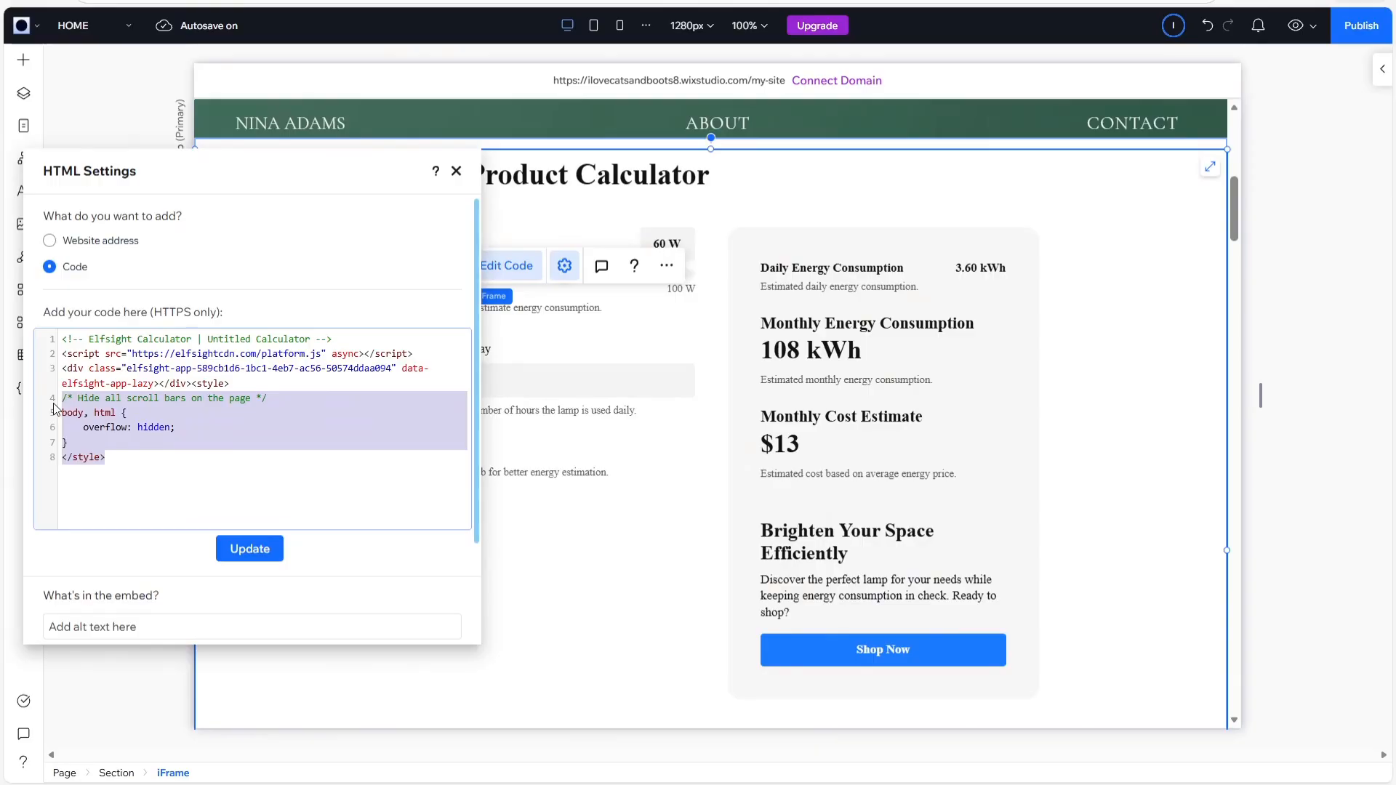
{"action": "key", "text": "BackSpace"}
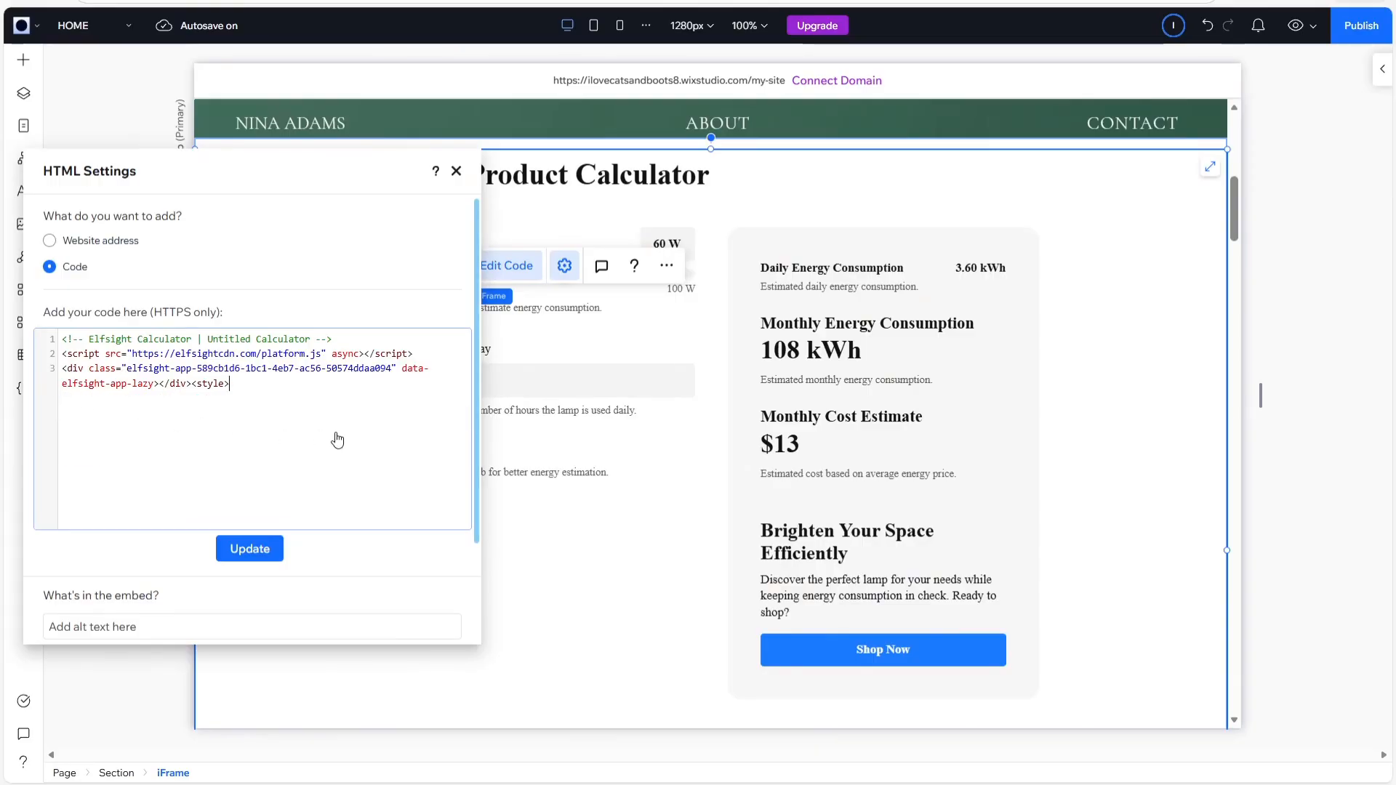
{"action": "key", "text": "ctrl+v"}
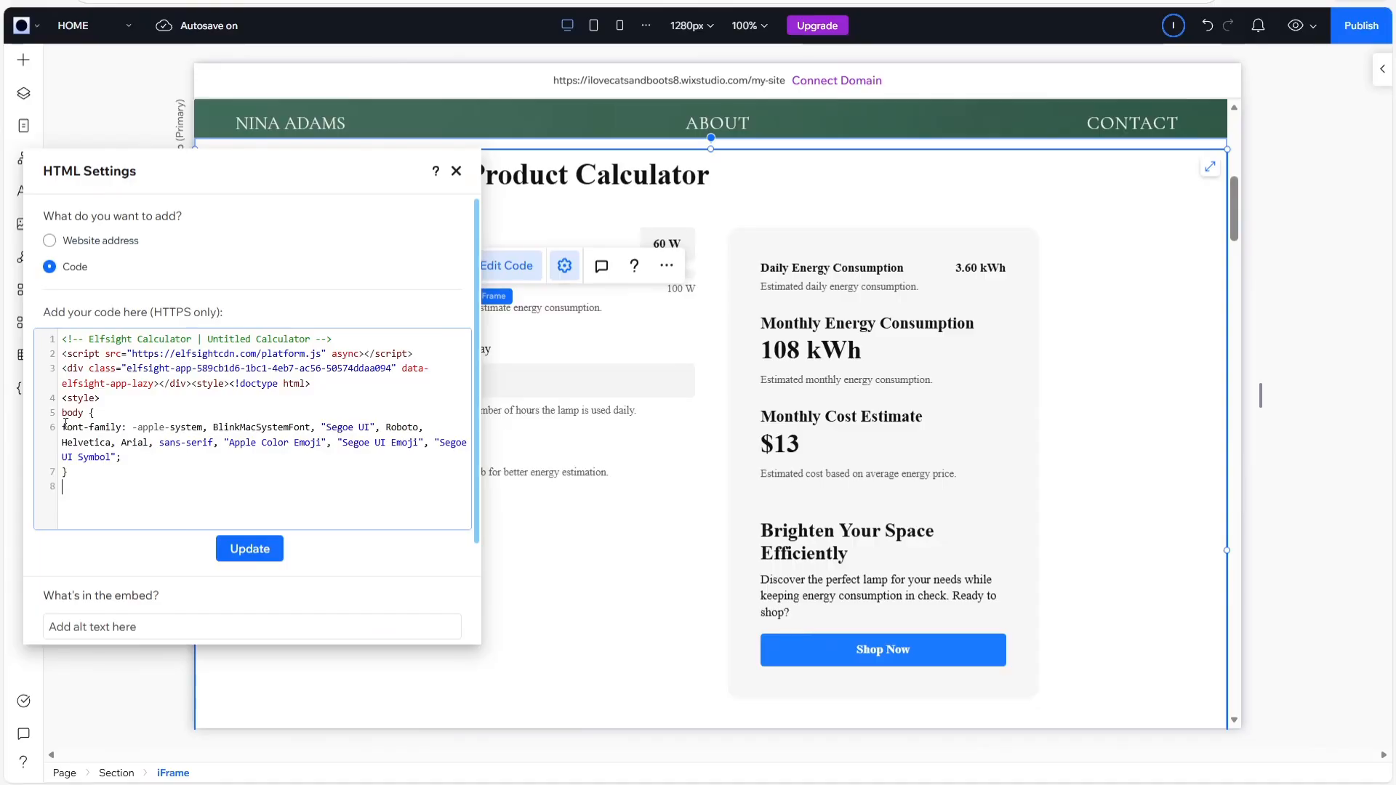
{"action": "left_click_drag", "start_coordinate": [62, 428], "coordinate": [134, 432]}
{"action": "left_click_drag", "start_coordinate": [142, 429], "coordinate": [433, 455]}
{"action": "left_click", "coordinate": [434, 455]}
{"action": "left_click", "coordinate": [250, 551]}
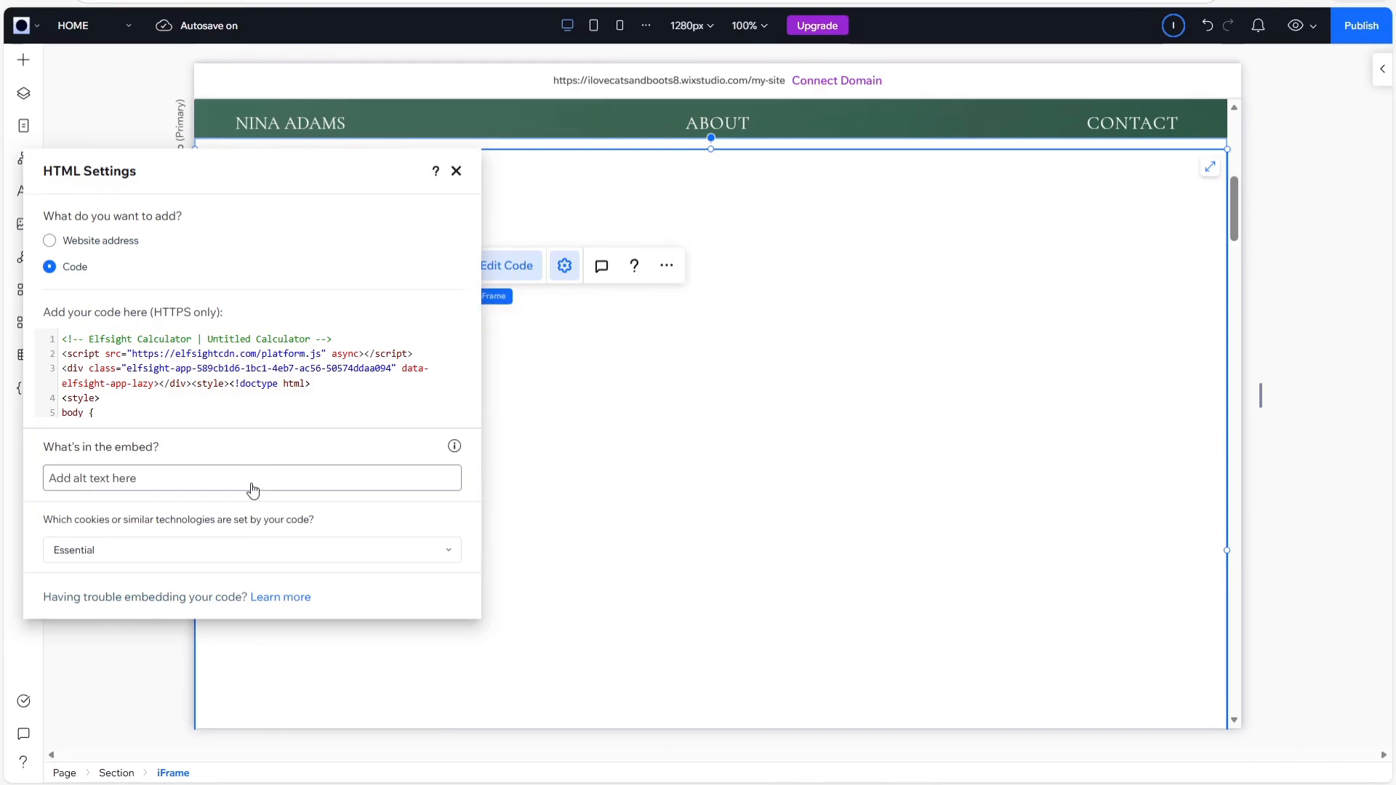
{"action": "left_click", "coordinate": [1310, 167]}
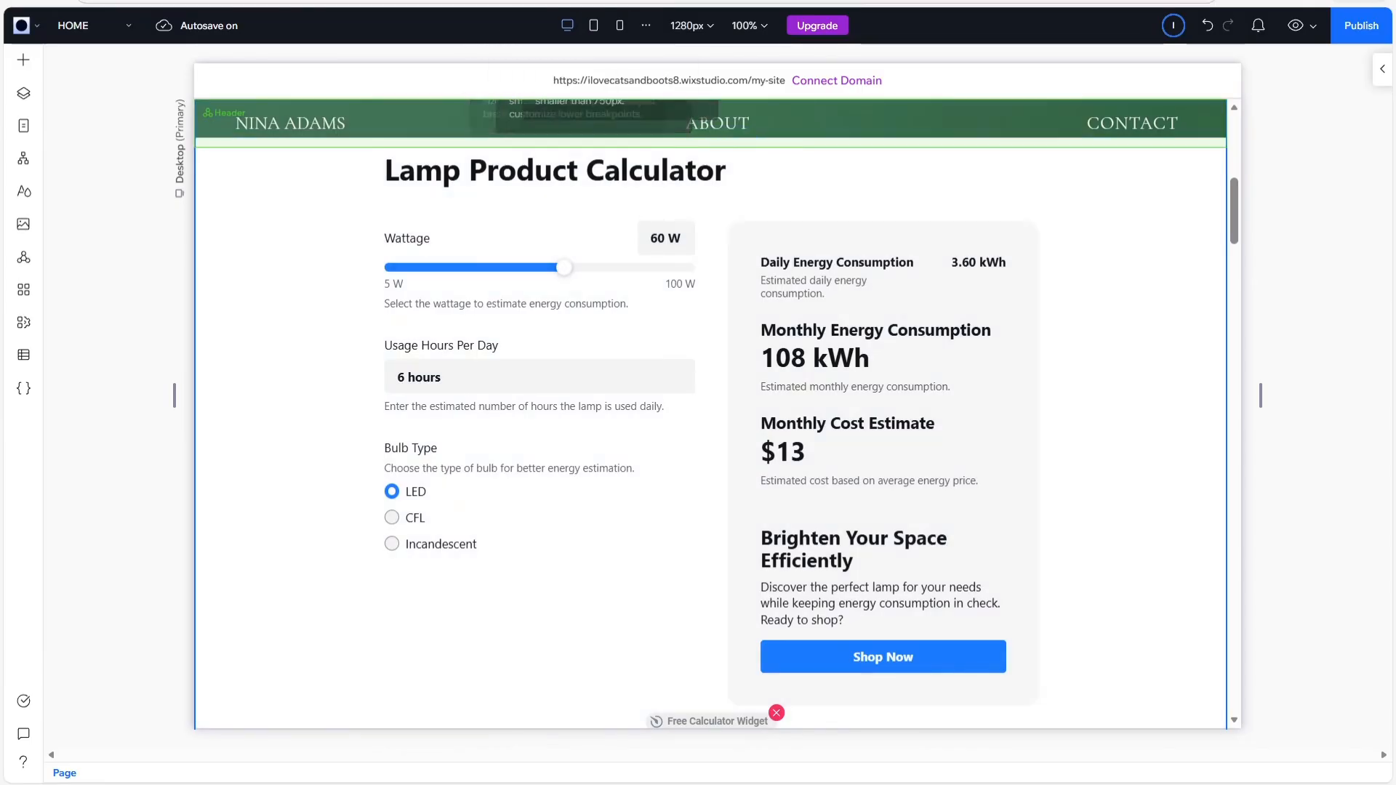
- Preview the site and test the calculator with a wattage of 70 W, the CFL bulb type and a wattage of 20 W
{"action": "left_click", "coordinate": [1297, 32]}
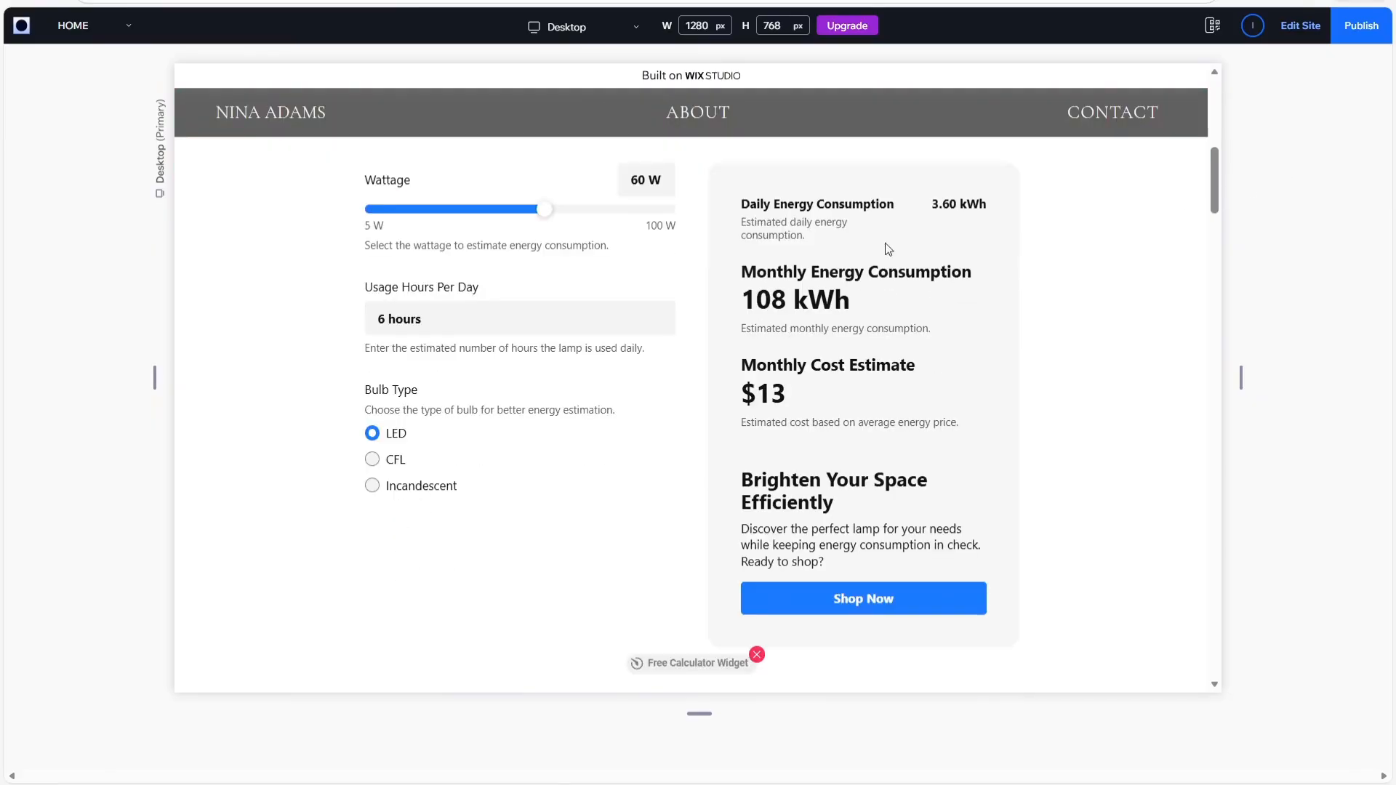
{"action": "left_click_drag", "start_coordinate": [544, 210], "coordinate": [577, 209]}
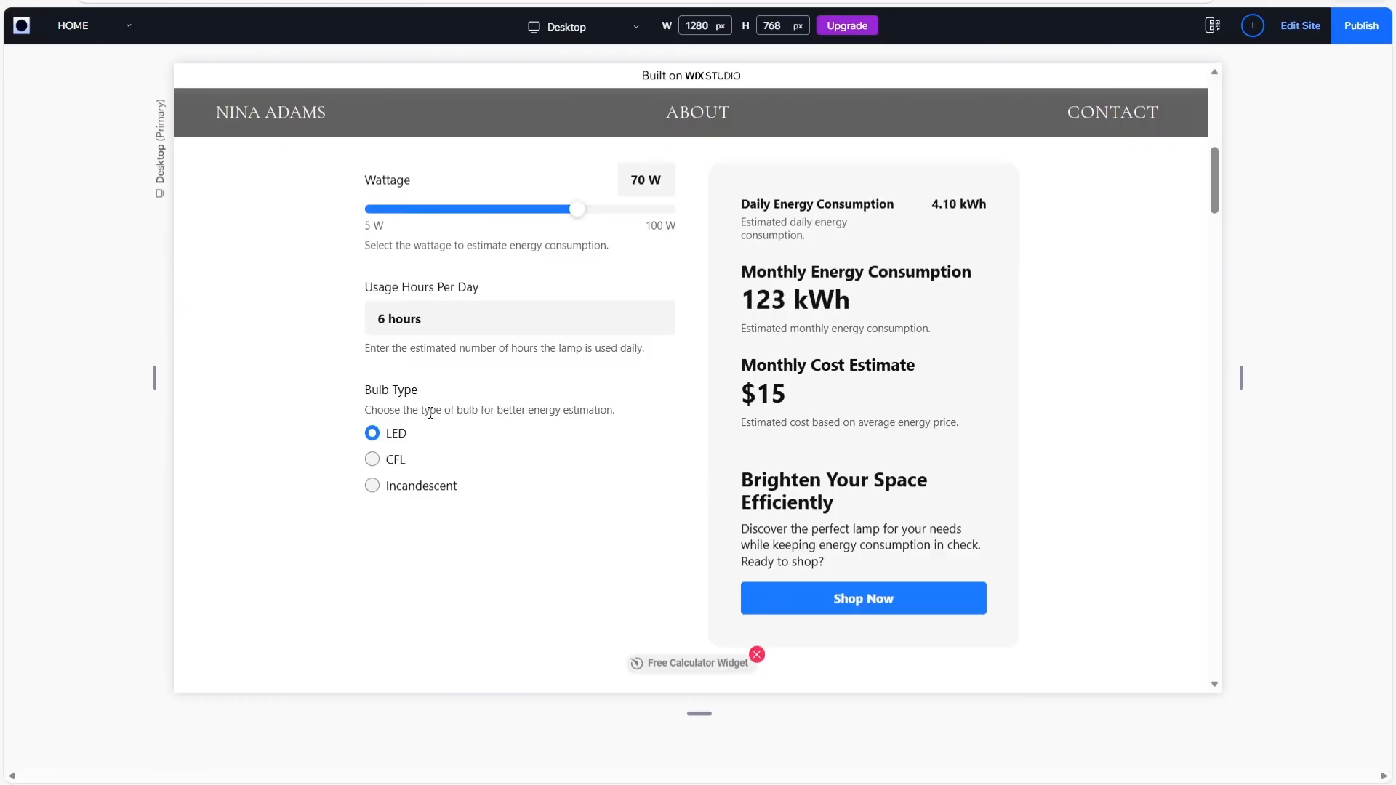
{"action": "left_click", "coordinate": [373, 459]}
{"action": "left_click", "coordinate": [414, 209]}
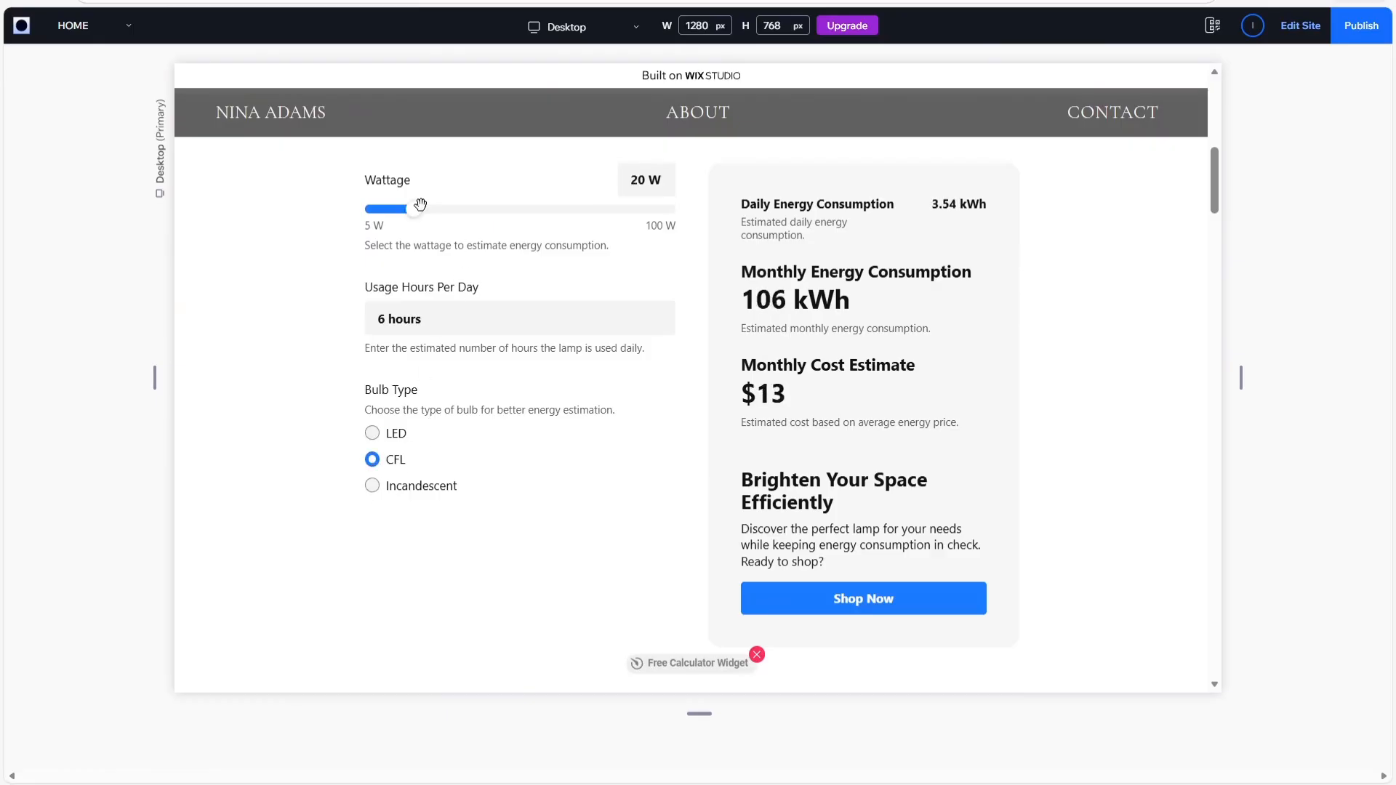